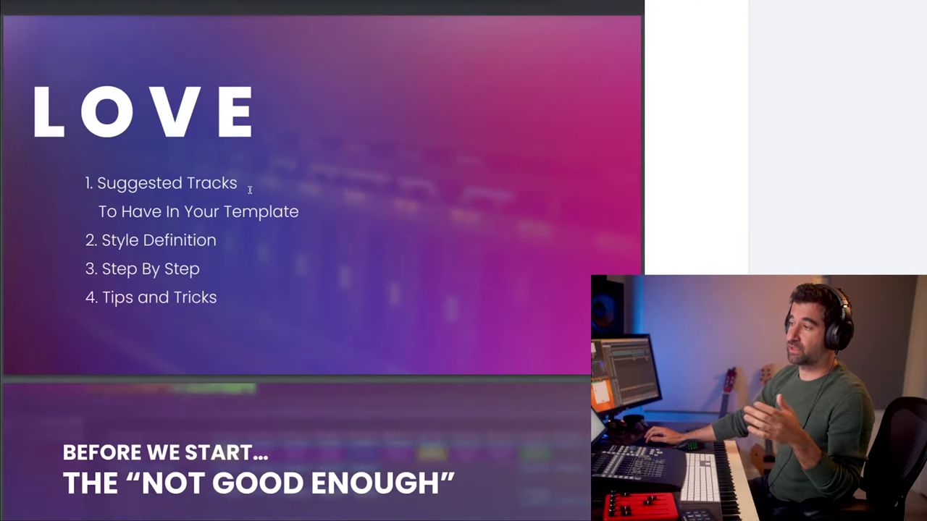
- Read through the LOVE overview, the sketching slides and the suggested template tracks
scroll(186, 239, down, 5)
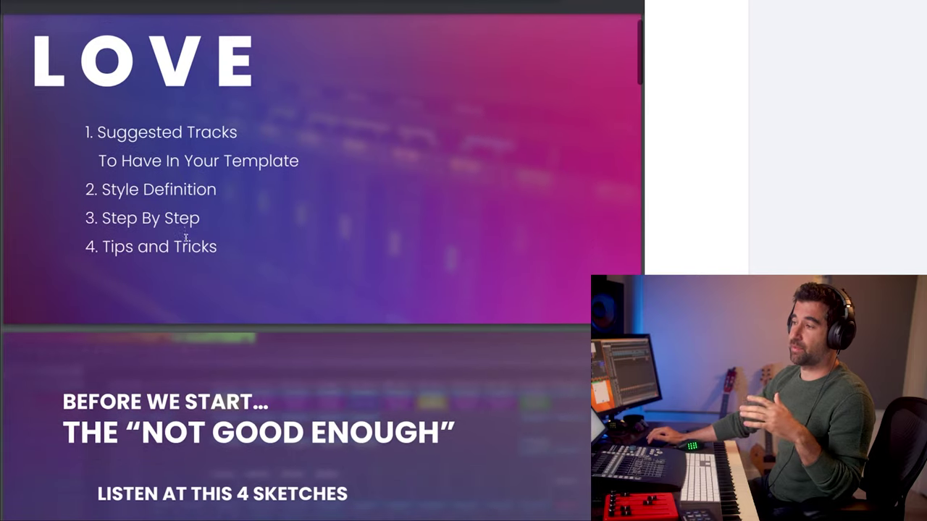
scroll(160, 215, down, 9)
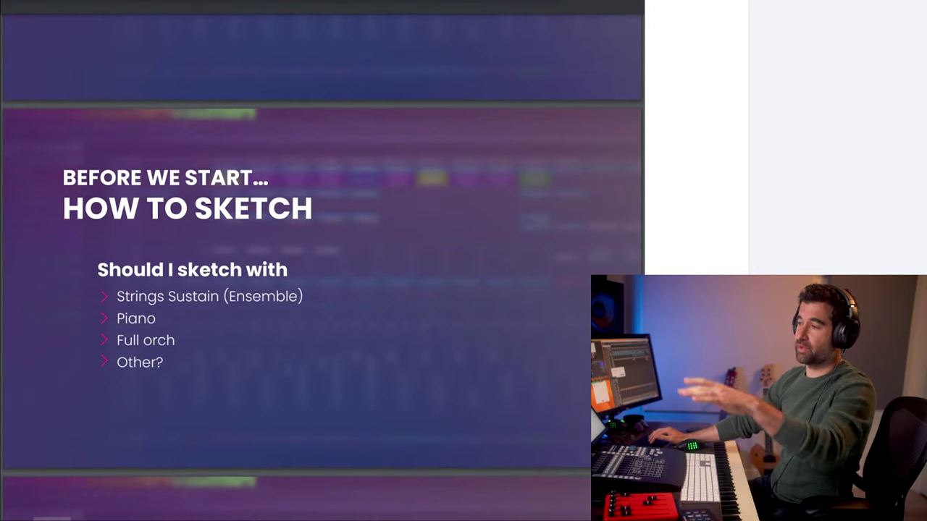
scroll(177, 418, down, 10)
scroll(177, 418, down, 5)
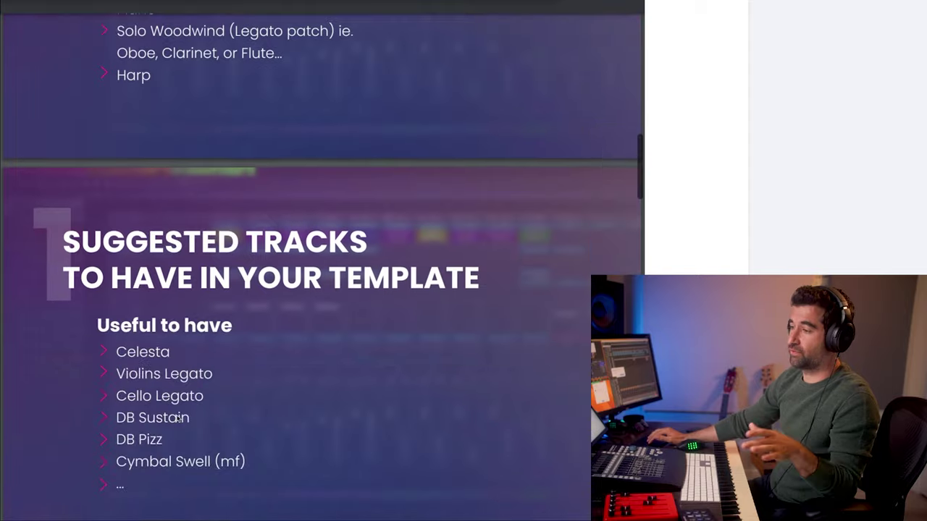
scroll(160, 349, down, 4)
scroll(160, 349, down, 5)
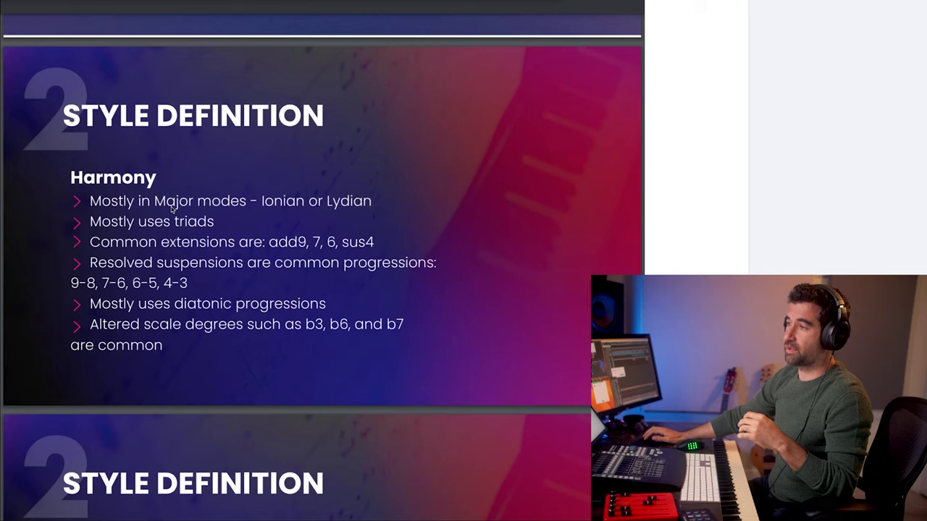
- Read the Style Definition slides on harmony, melody, tempo and rhythm, and orchestration, including harmonies, melody doublings and countermelodies
scroll(173, 208, down, 3)
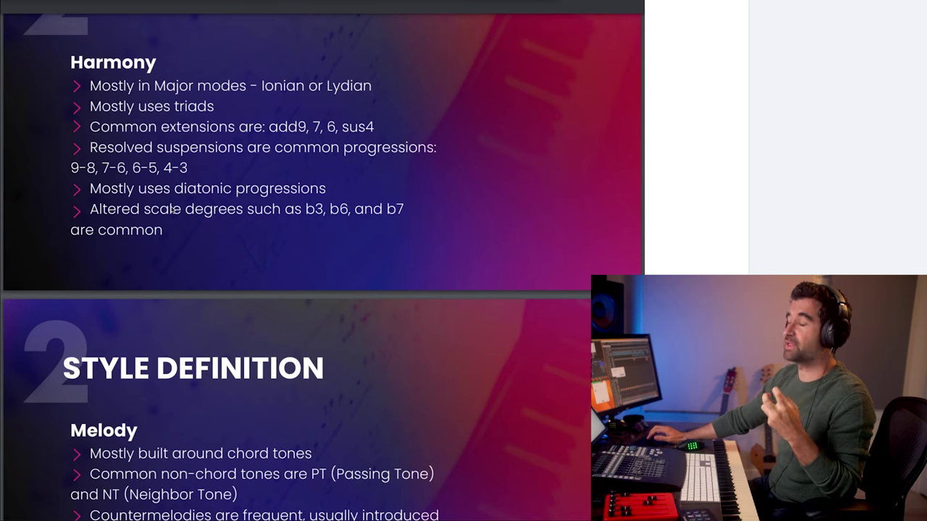
scroll(172, 210, down, 1)
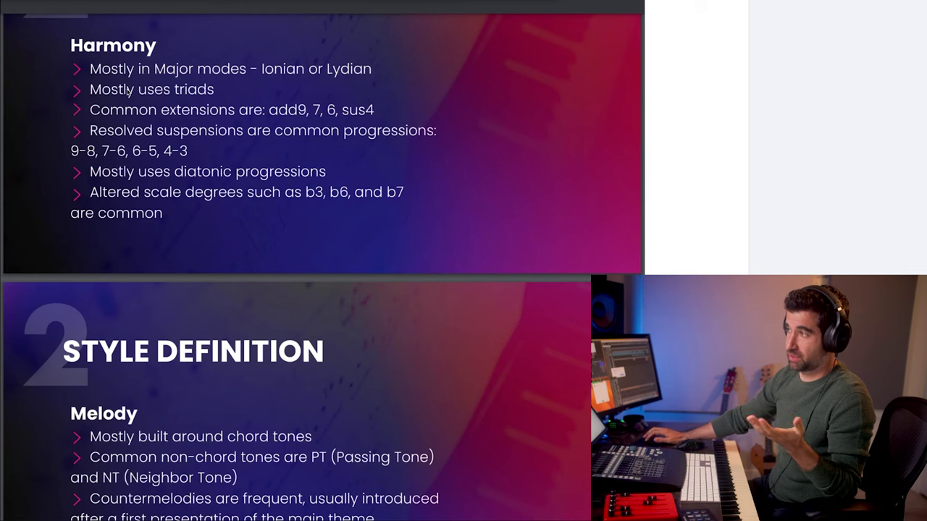
scroll(129, 90, down, 2)
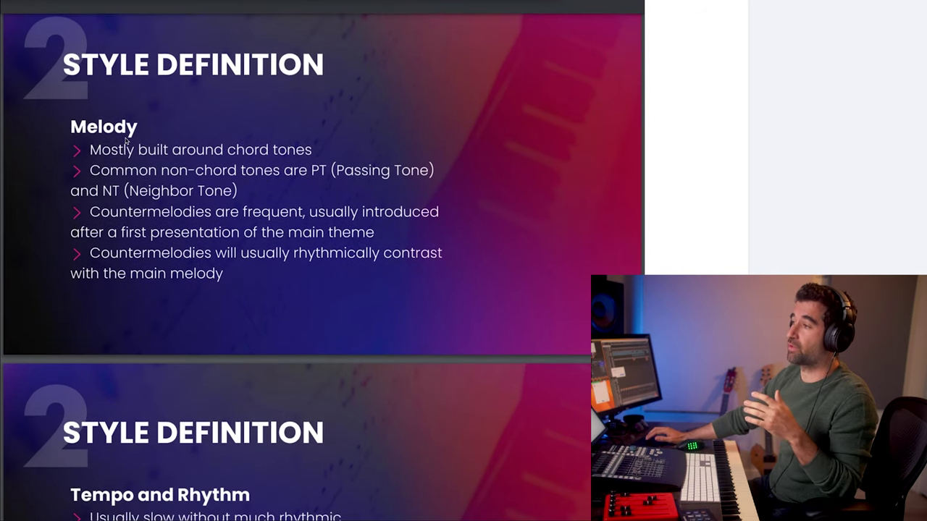
scroll(127, 141, down, 2)
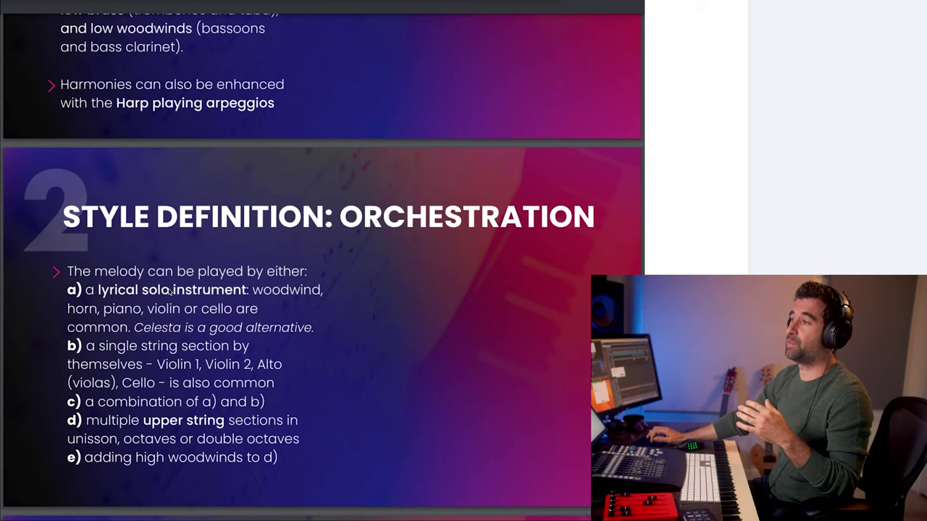
scroll(169, 290, up, 3)
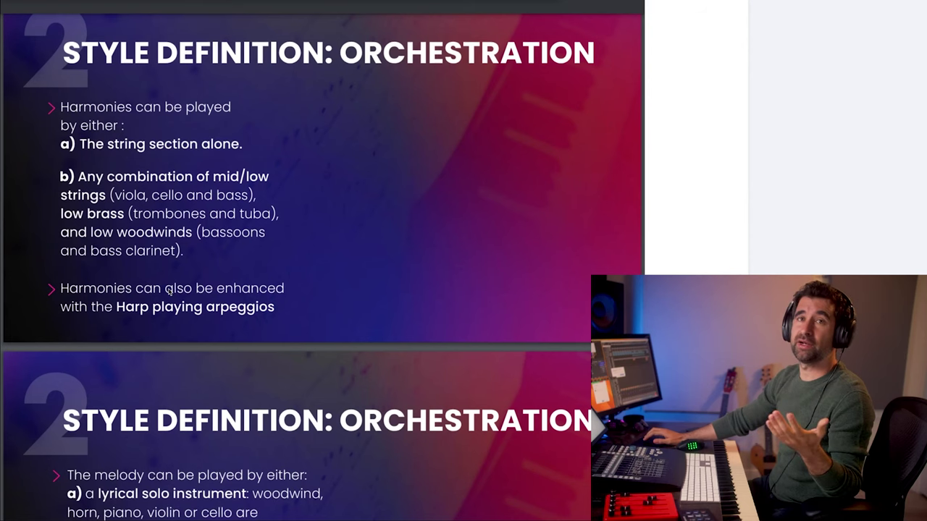
scroll(169, 290, down, 6)
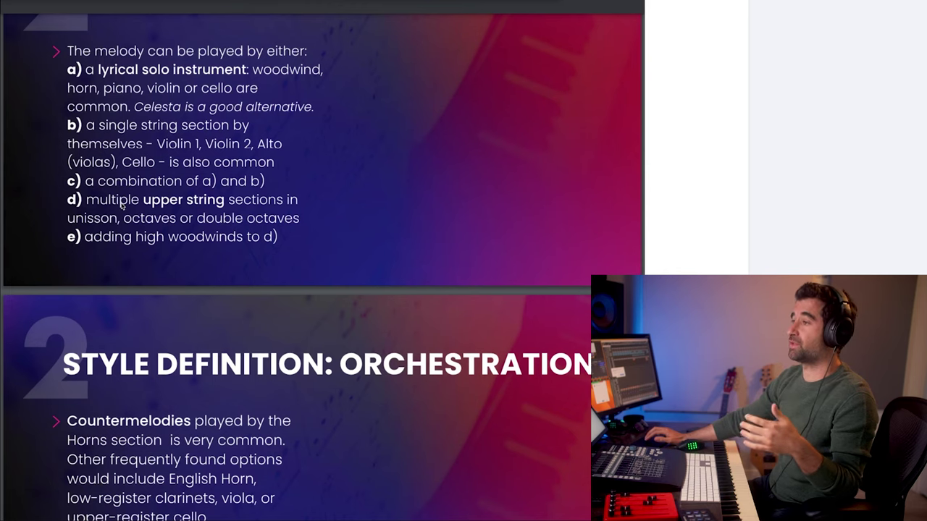
scroll(122, 206, down, 1)
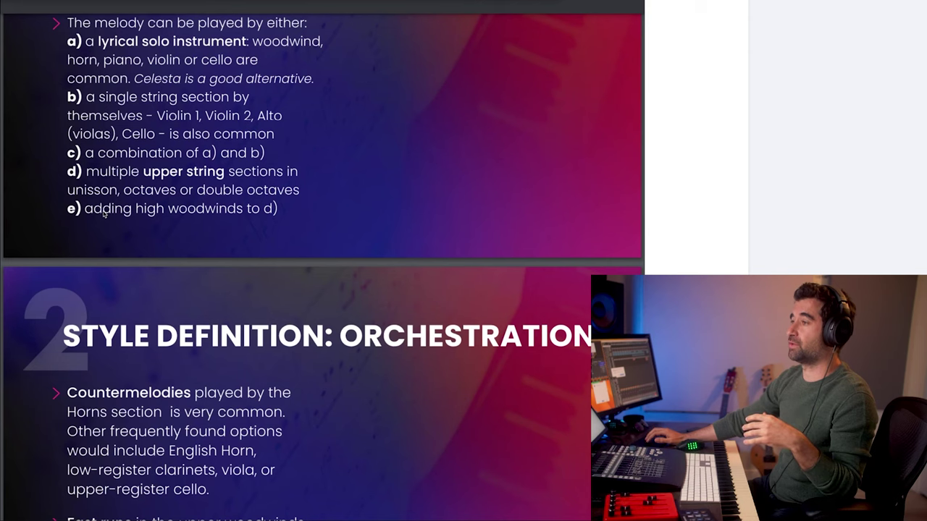
scroll(101, 206, down, 4)
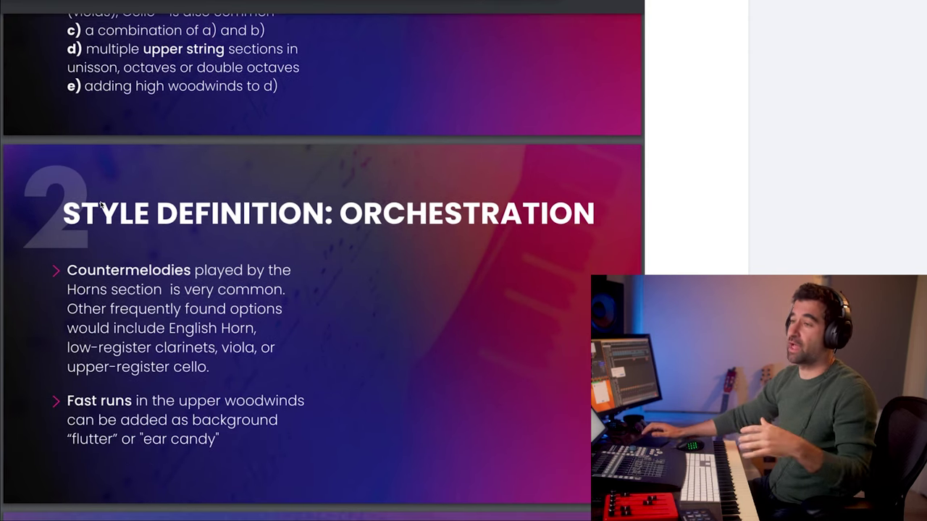
scroll(101, 207, down, 3)
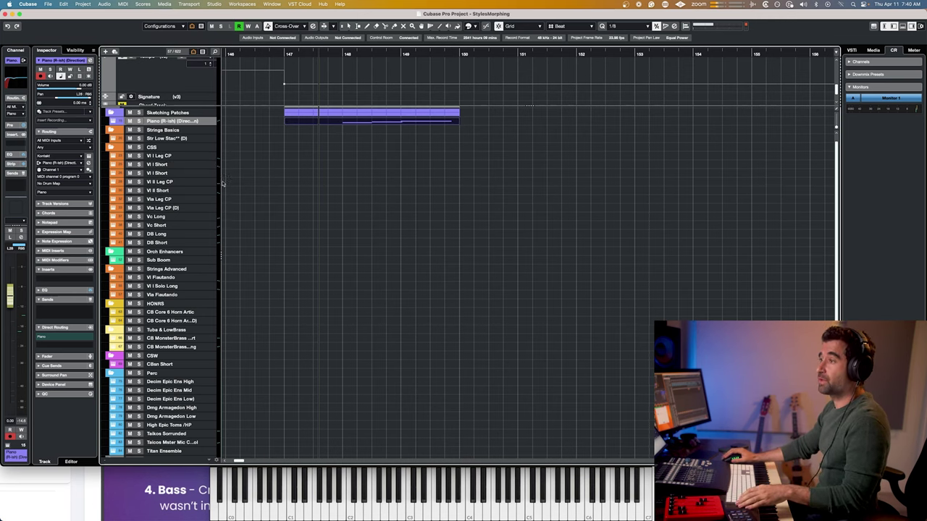
- Find the Str Sus (Pultec Wormth) track by searching for "sus" and record sustained string chords on it from bar 147
key(ctrl+f)
text(sus)
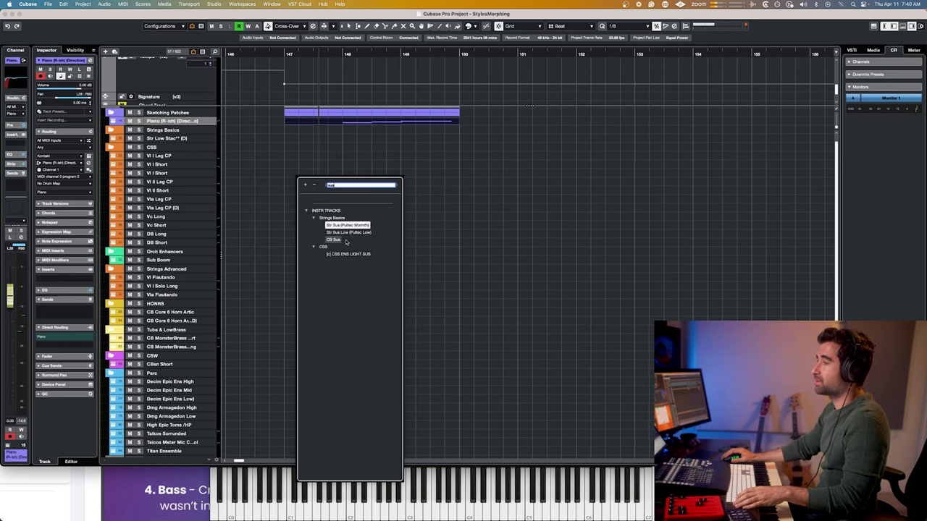
key(Return)
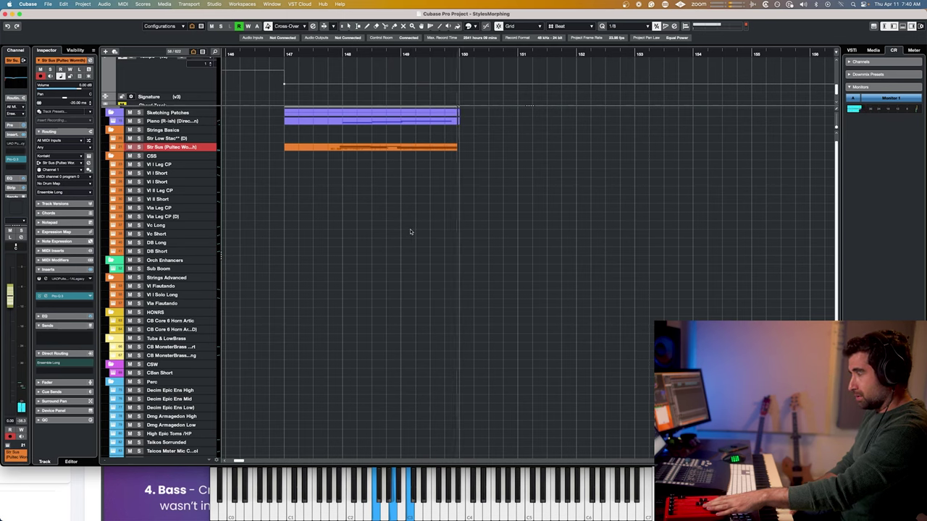
key(space)
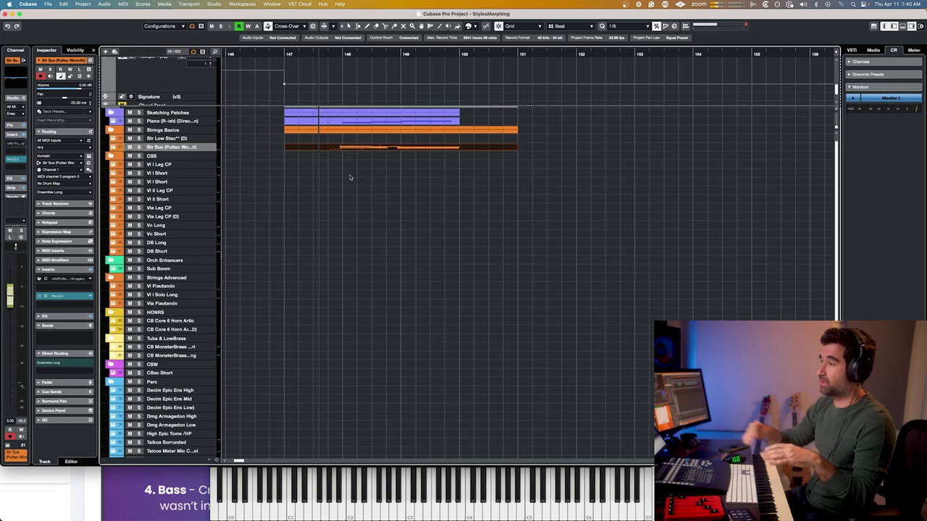
- Find the Str Sus Low (Pultec Low) track by searching for "sus" and record the low sustained strings from bar 147
key(super+f)
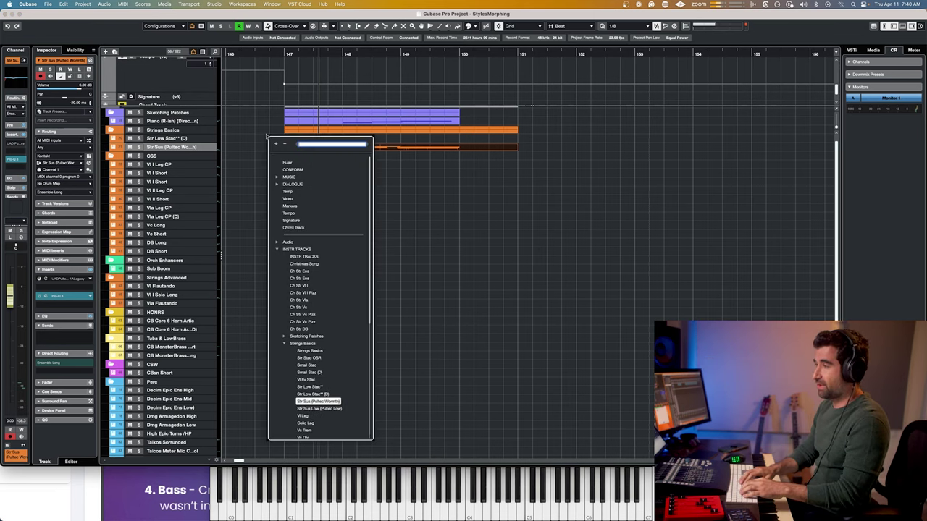
text(sus)
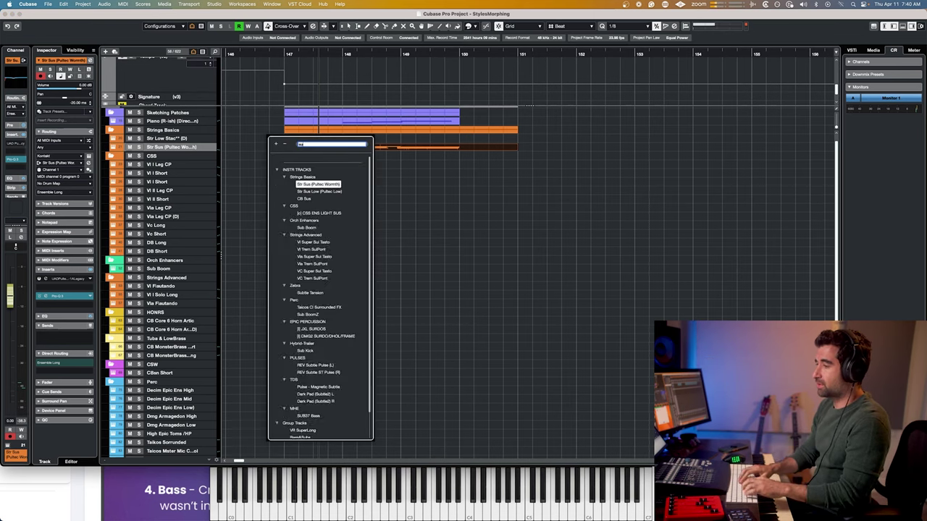
click(347, 190)
key(Return)
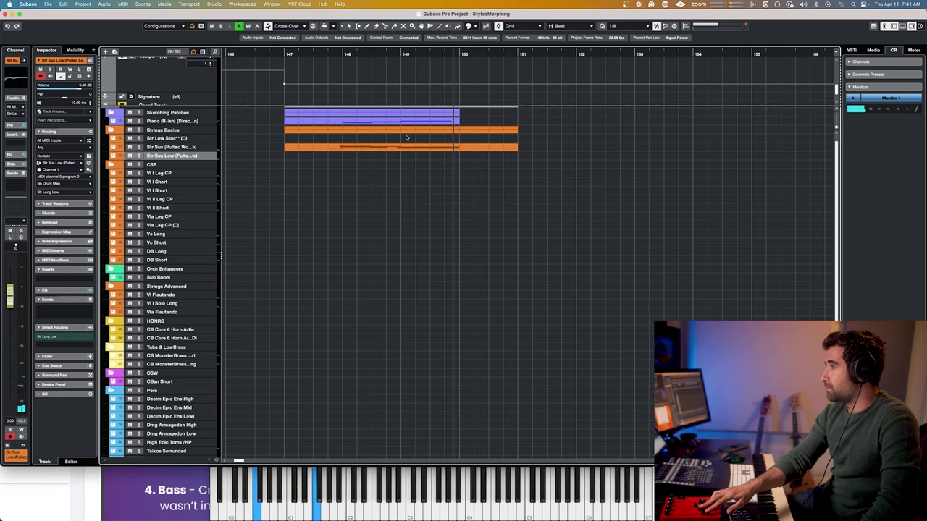
key(space)
- Find the Harp (New) L track by searching for "har" and record rising harp arpeggios on it from bar 147
key(super+f)
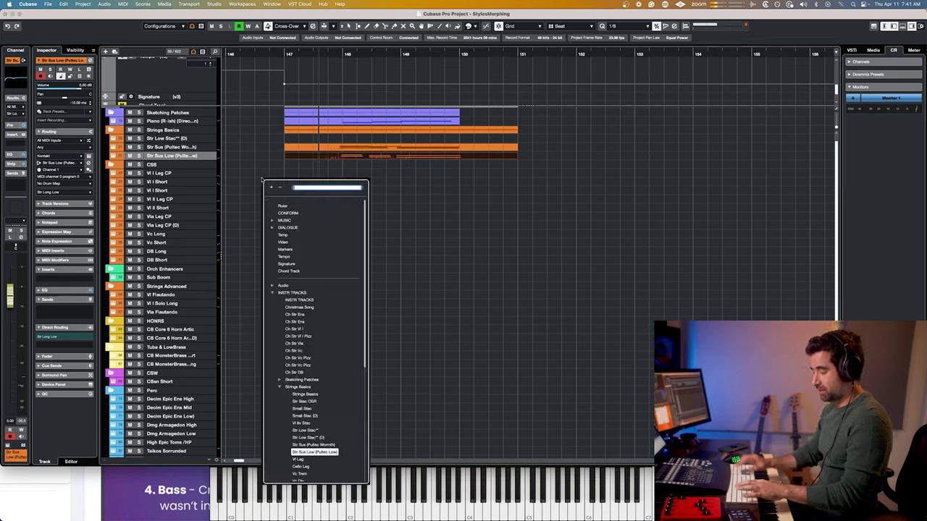
click(426, 207)
key(super+f)
text(har)
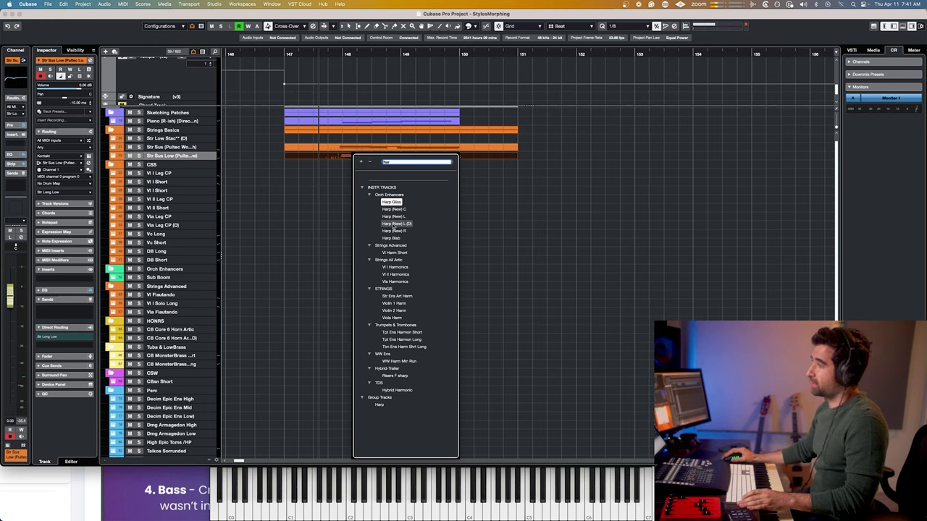
click(396, 216)
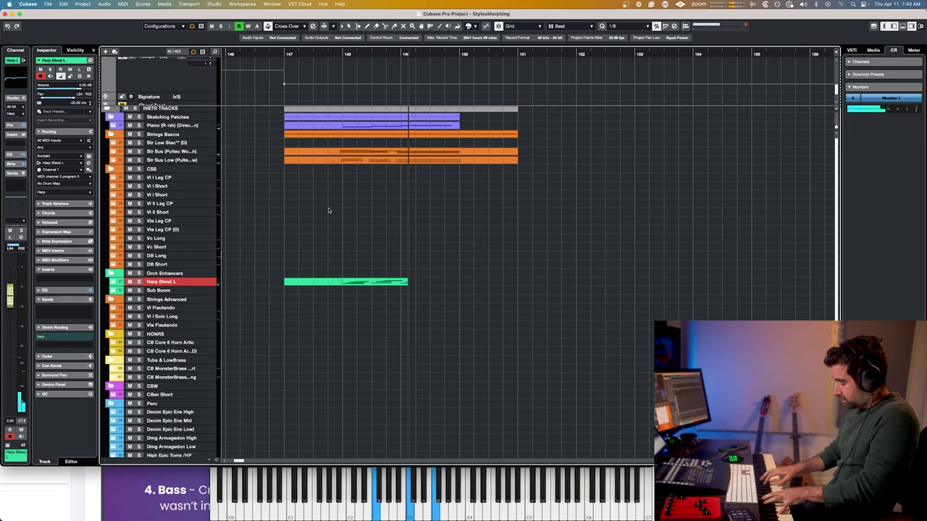
key(space)
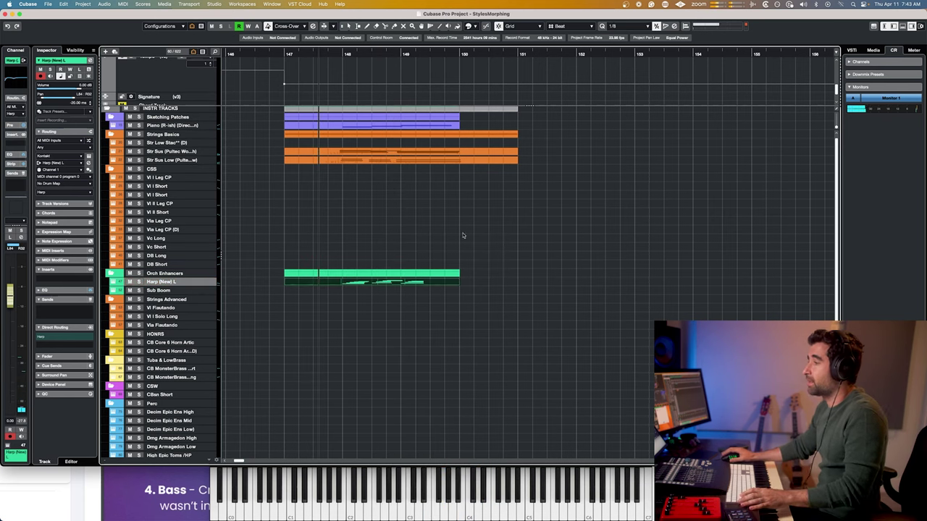
- Open the recorded Harp (New) L part in the Key Editor and play back its arpeggios
double_click(376, 284)
key(space)
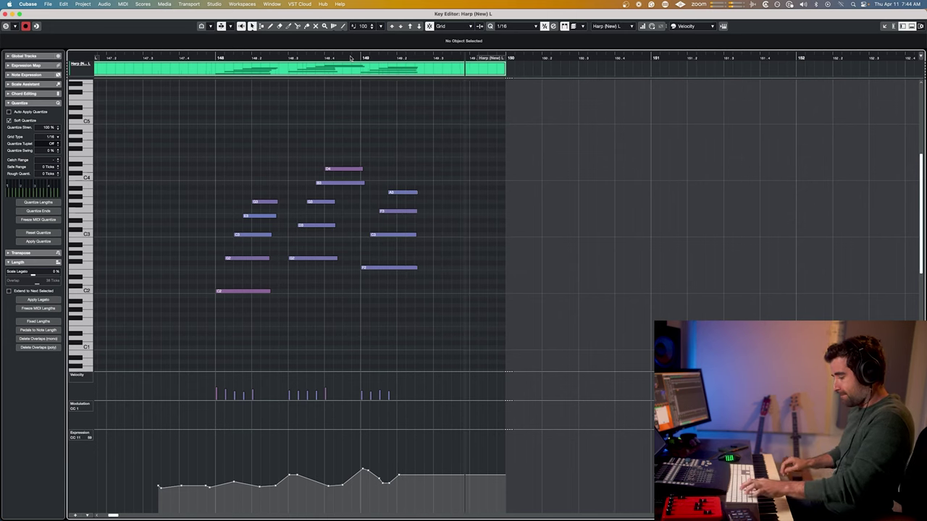
key(space)
click(218, 58)
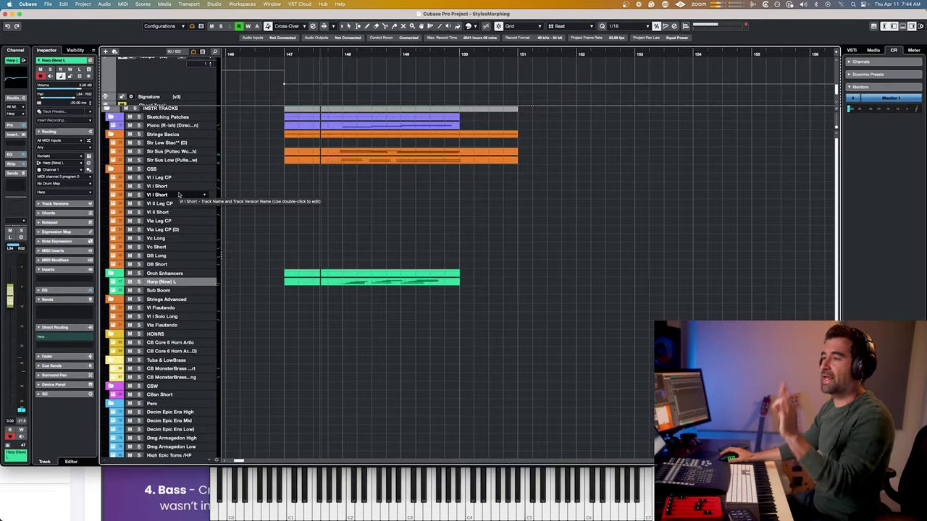
- Record a C4–D4–E4 legato melody on the Vl I Leg CP track and lengthen its notes slightly so they overlap
click(166, 178)
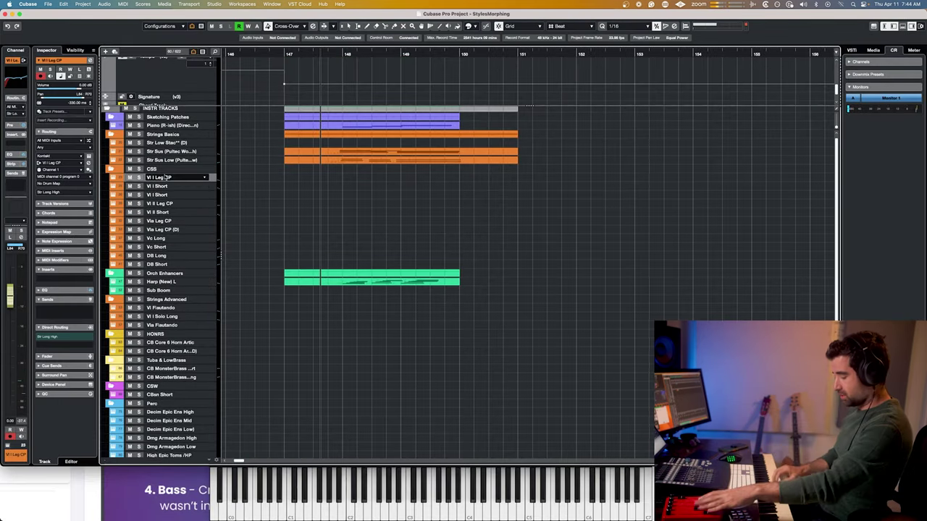
key(KP_Multiply)
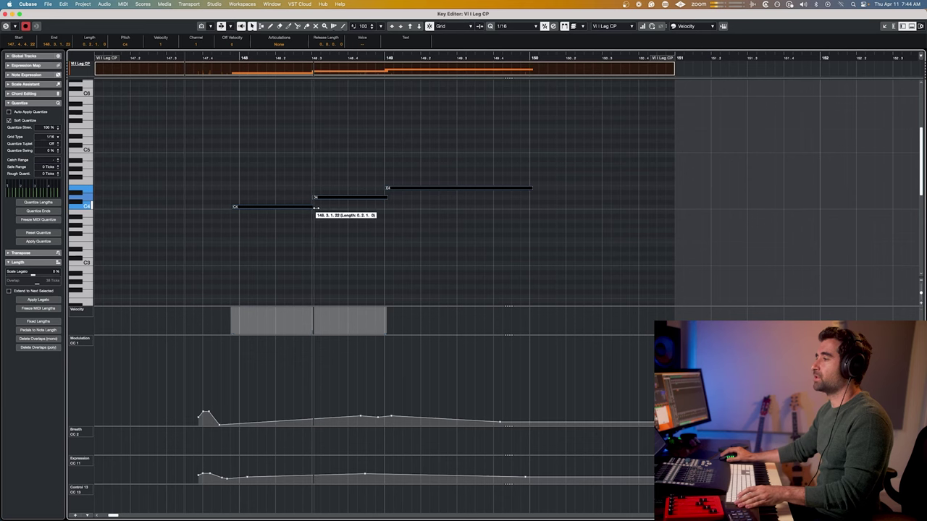
drag(316, 208, 324, 208)
key(space)
key(e)
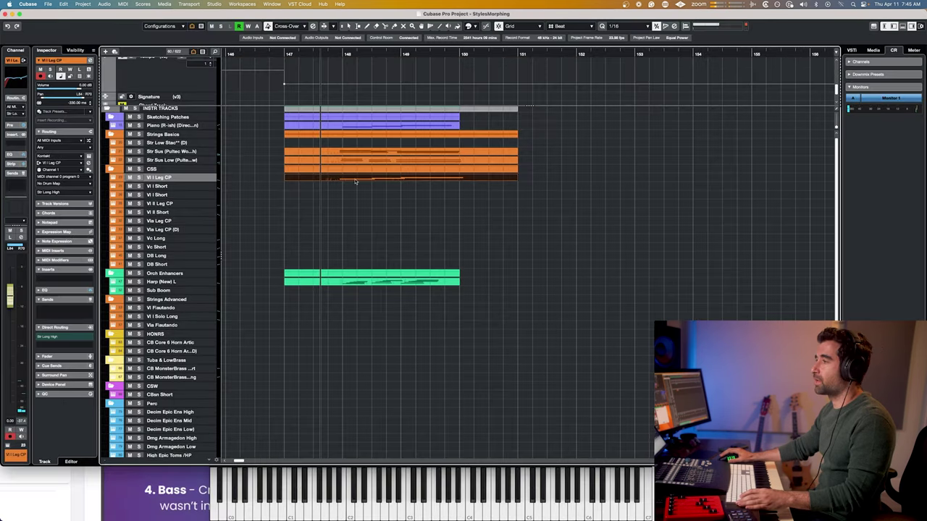
- Copy the Vl I Leg CP part to the Vl II Leg CP track and transpose all its notes down one octave
drag(320, 188, 323, 206)
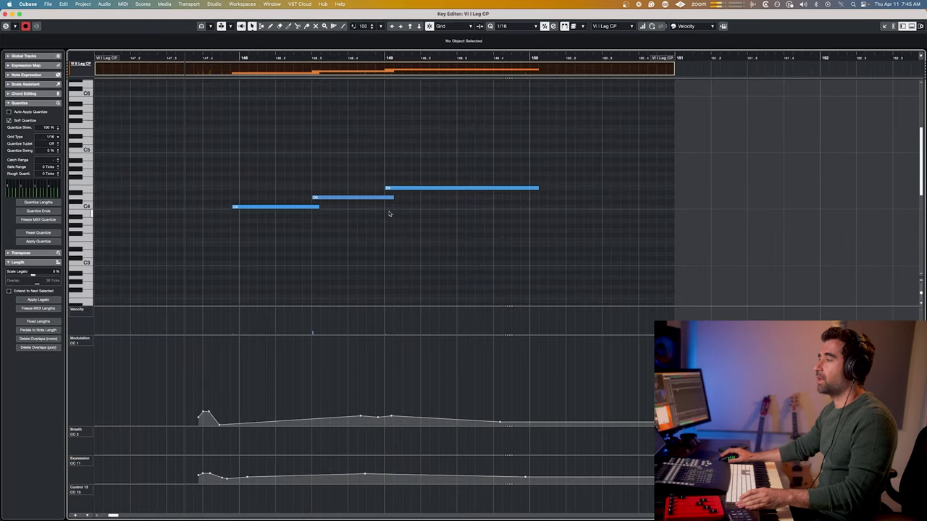
drag(491, 153, 268, 238)
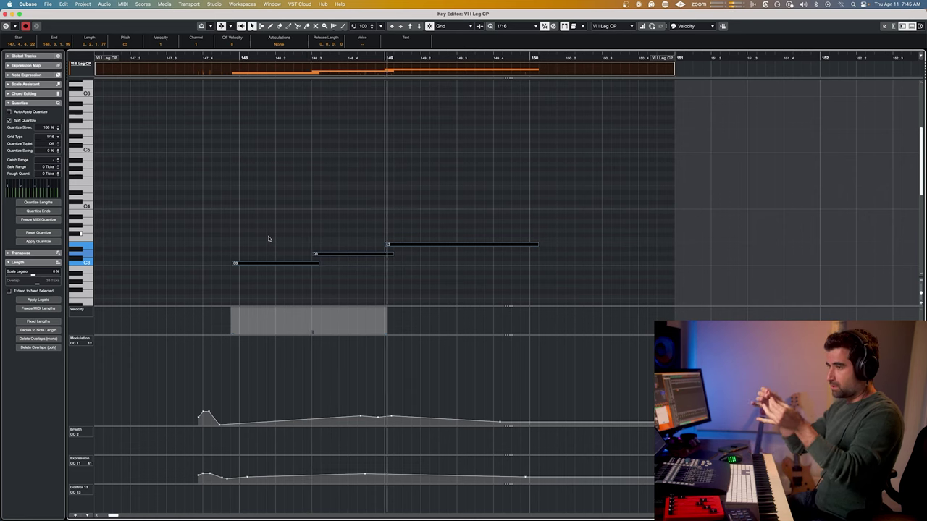
scroll(272, 238, up, 1)
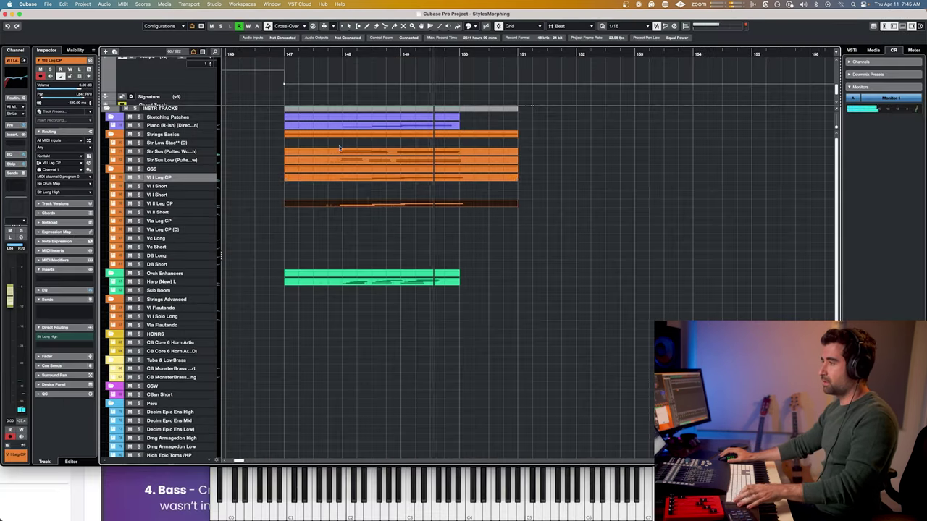
- Record a descending low cello line on the Vc Long track from bar 147 and open the part in the Key Editor
click(175, 239)
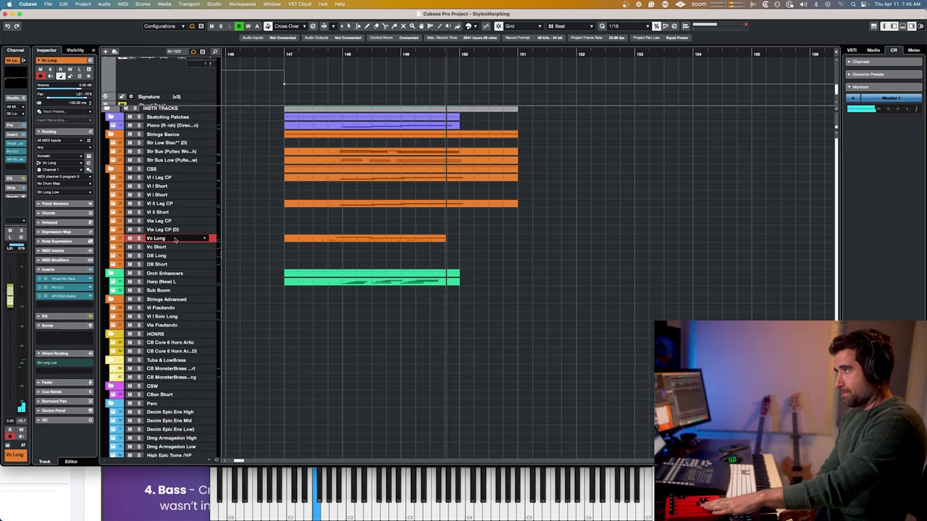
key(space)
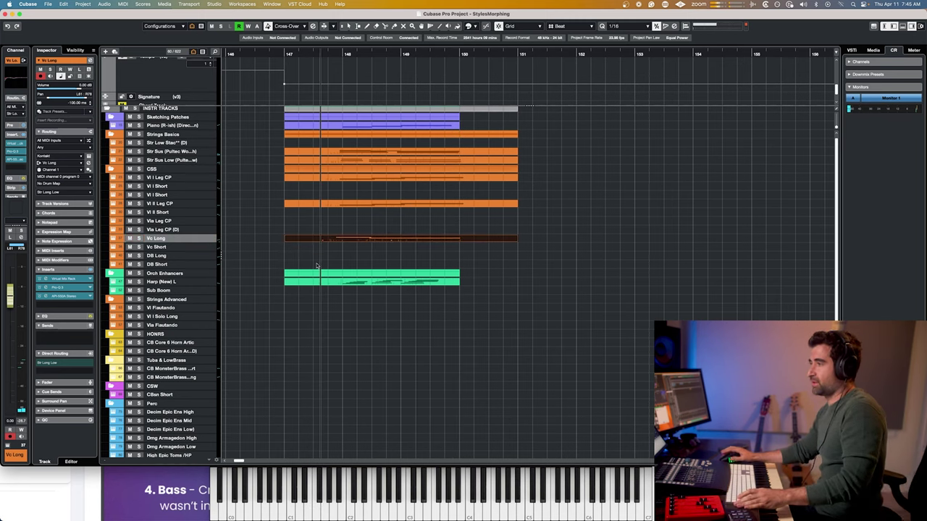
double_click(450, 238)
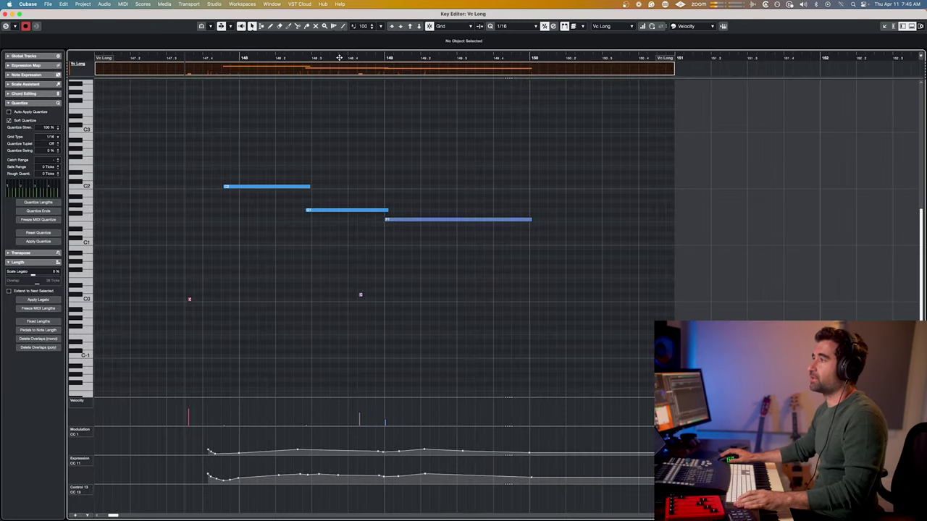
drag(339, 58, 330, 58)
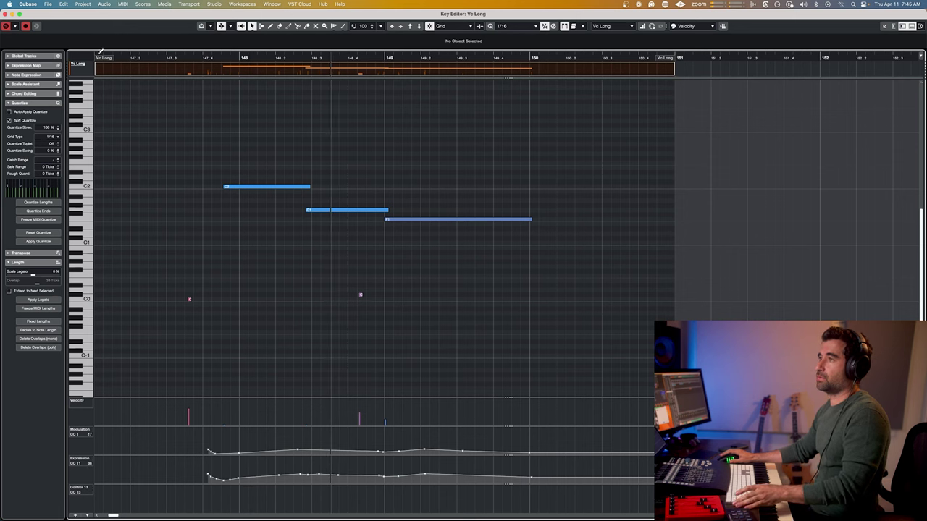
- Play back the recorded cello line in the Vc Long part and return to the project window
key(space)
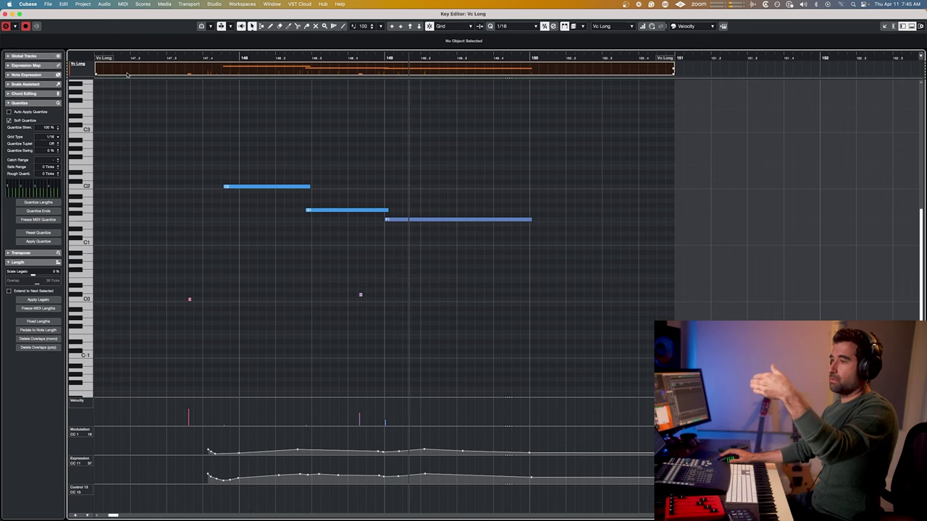
key(space)
key(Return)
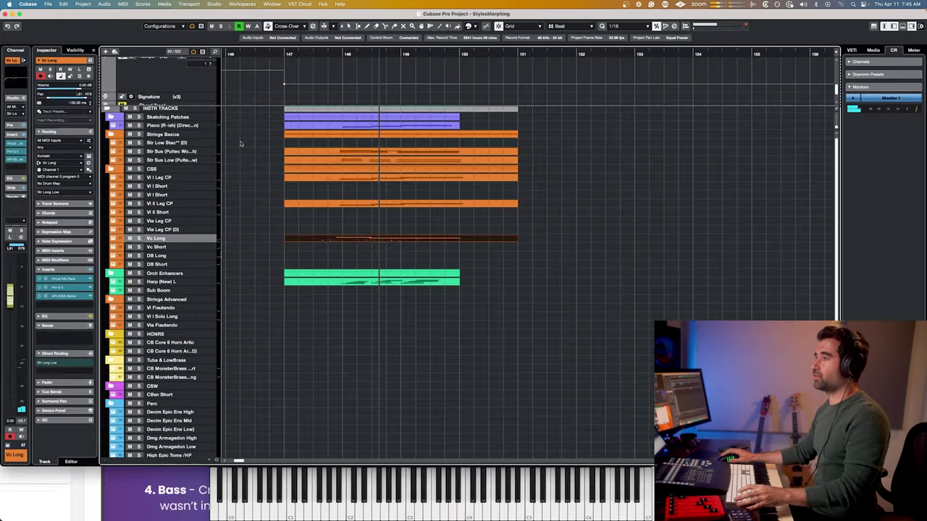
- Record a descending C2–G1–F1 short double bass line on the DB Short track from bar 147
click(169, 266)
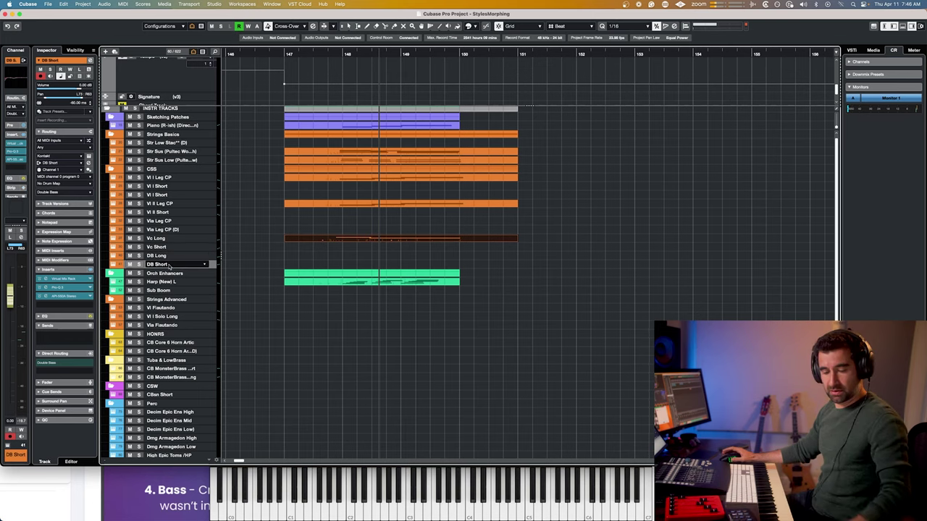
key(super+w)
key(space)
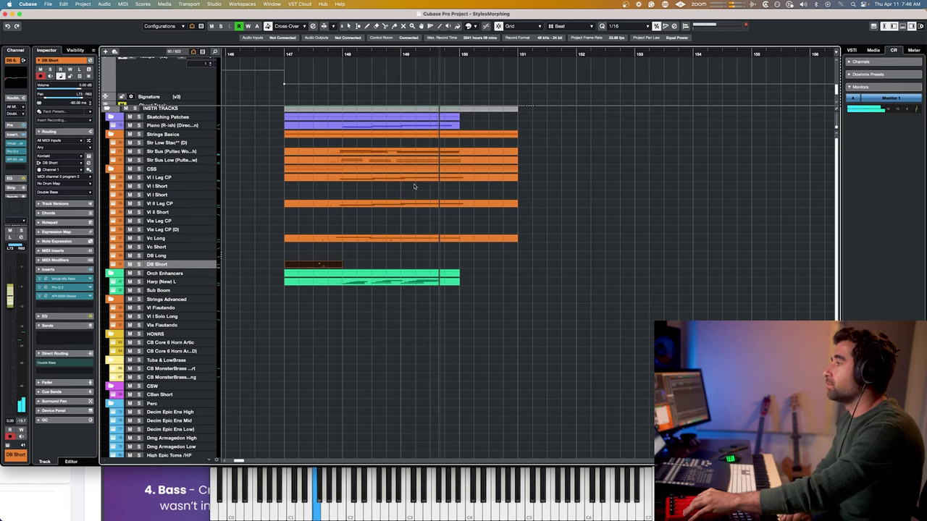
key(space)
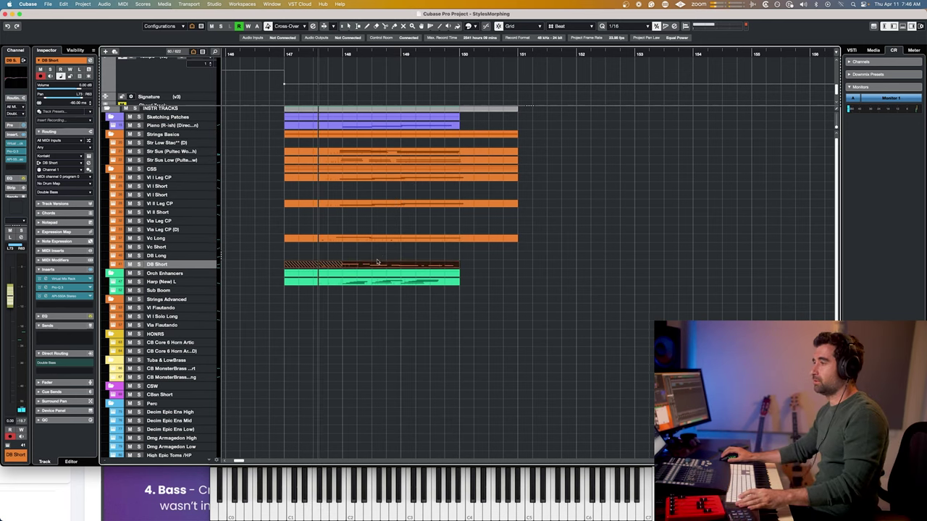
- Quantize the DB Short part's notes to a 1/8 grid at 60 % strength and return to the project window
double_click(326, 265)
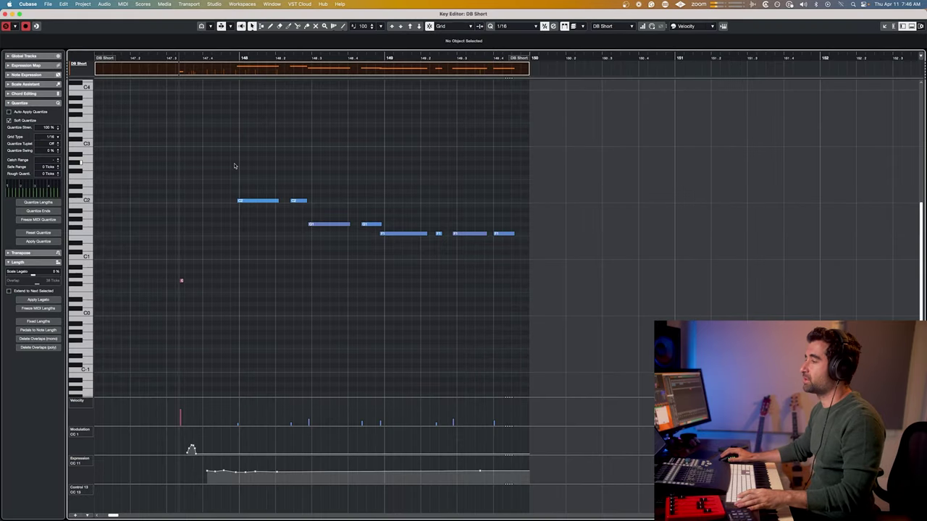
click(49, 136)
click(48, 128)
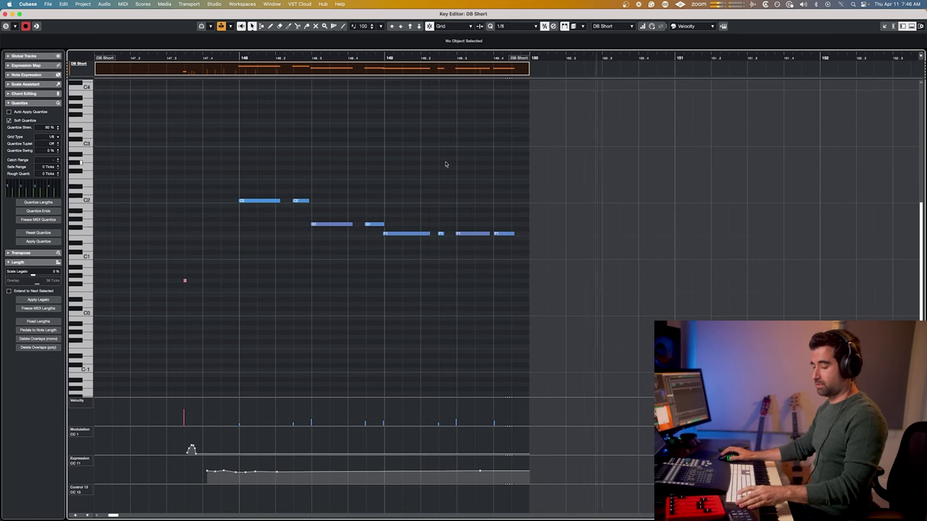
key(Return)
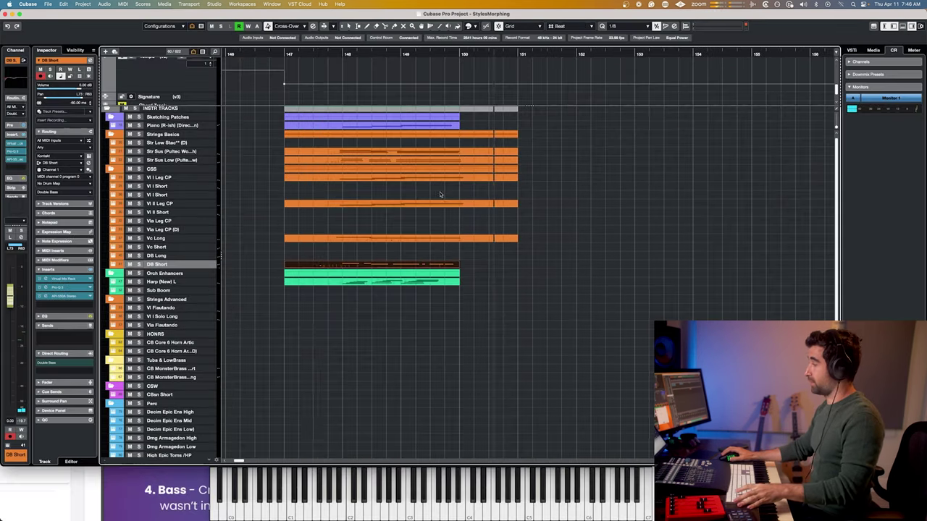
- Find the Vl Flautando track by searching "flau" and record a sustained C4 on it from bar 149
scroll(439, 194, down, 1)
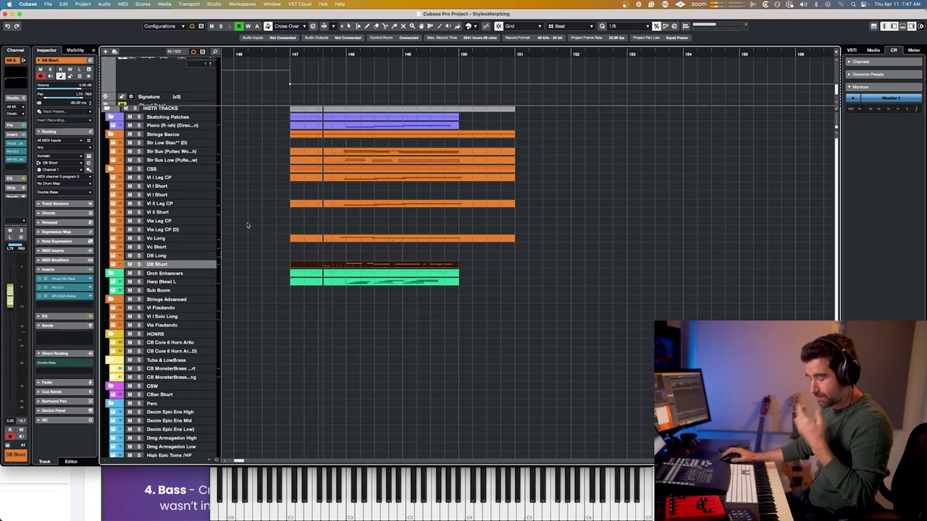
key(super+f)
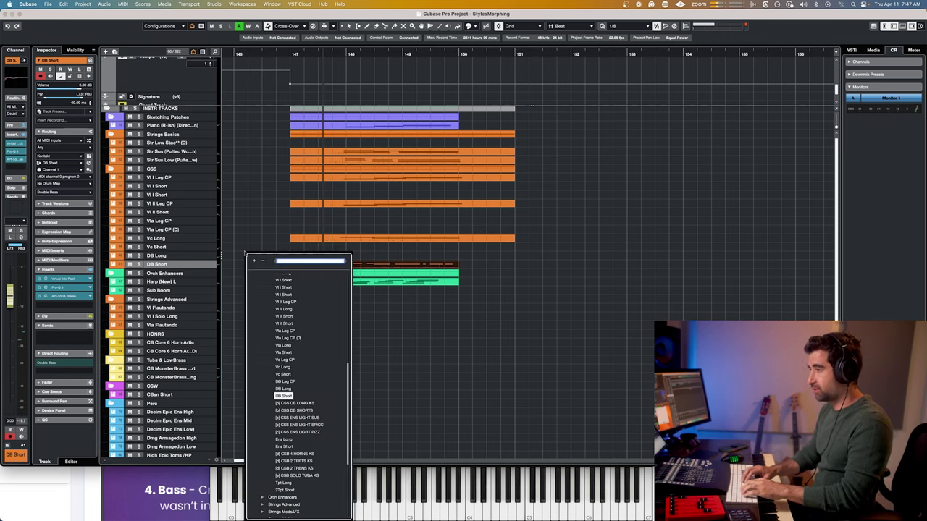
text(flau)
key(Return)
double_click(395, 57)
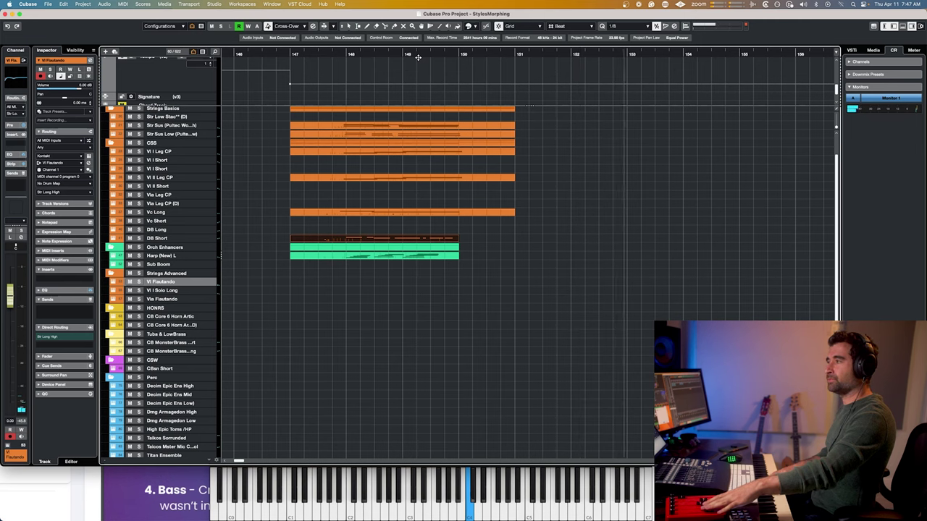
key(space)
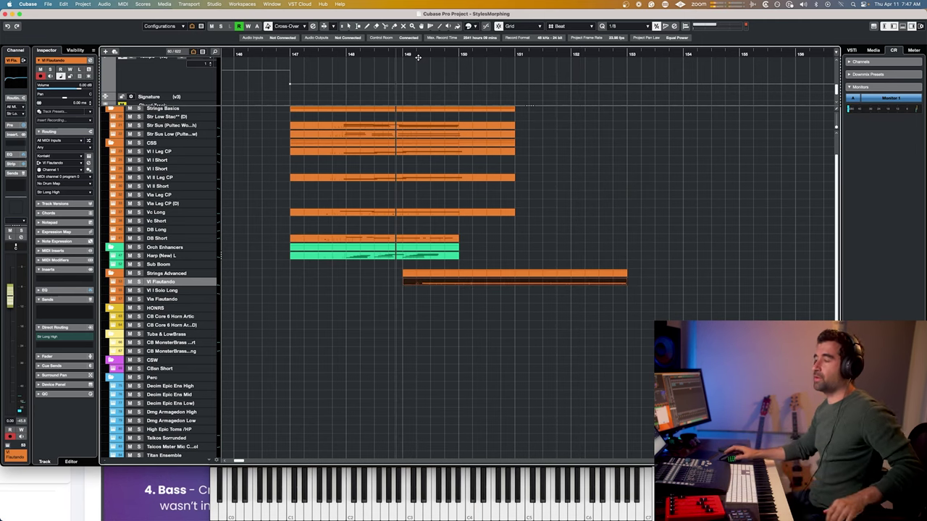
- Switch to the browser and read the CR - SADNESS slides on suggested template tracks, tempo and rhythm
key(super+Tab)
key(super+Tab)
key(super+Tab)
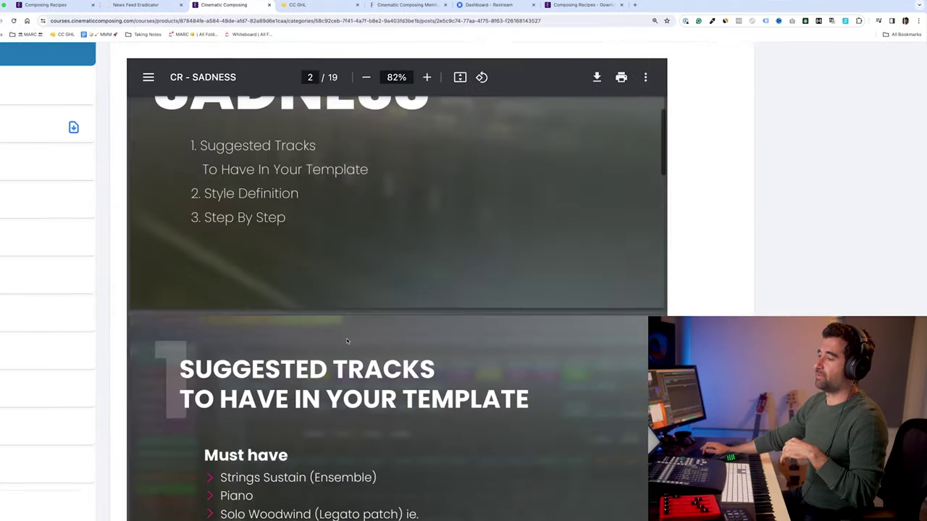
scroll(344, 337, down, 3)
scroll(257, 312, down, 1)
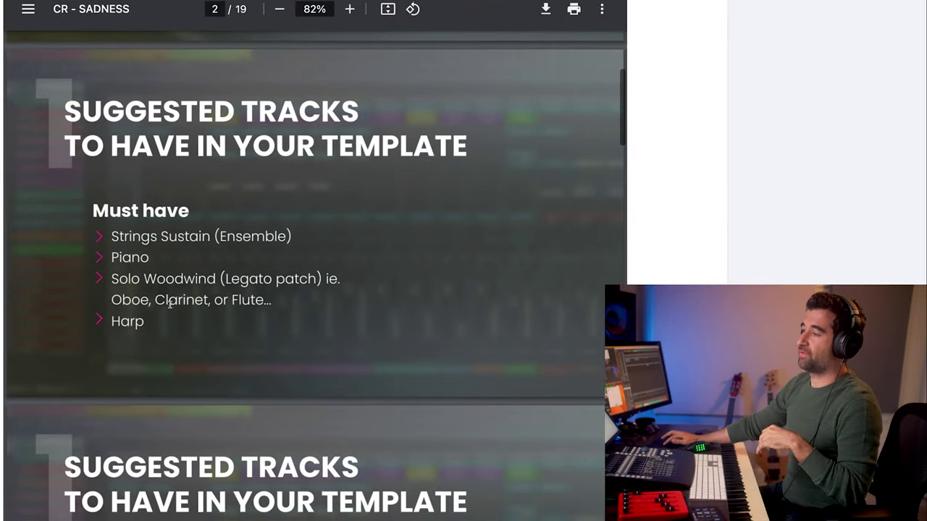
scroll(198, 259, down, 5)
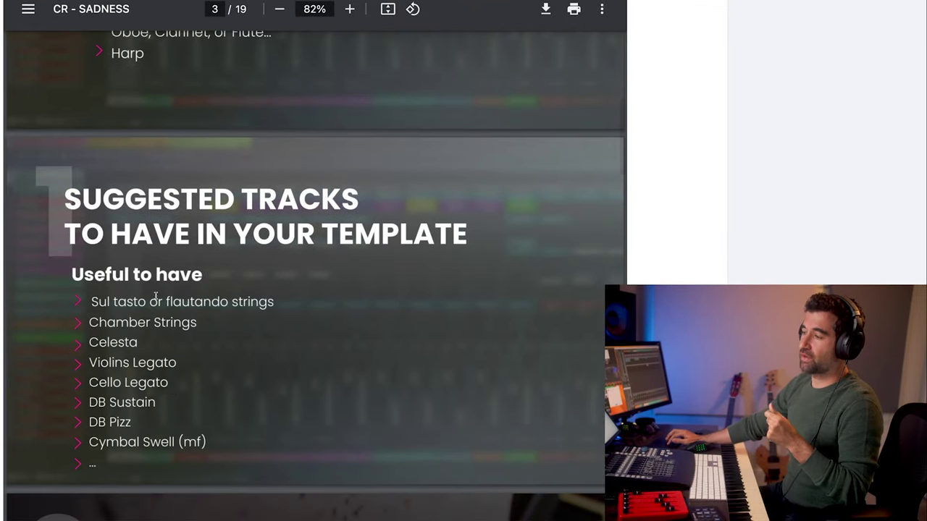
scroll(156, 295, down, 7)
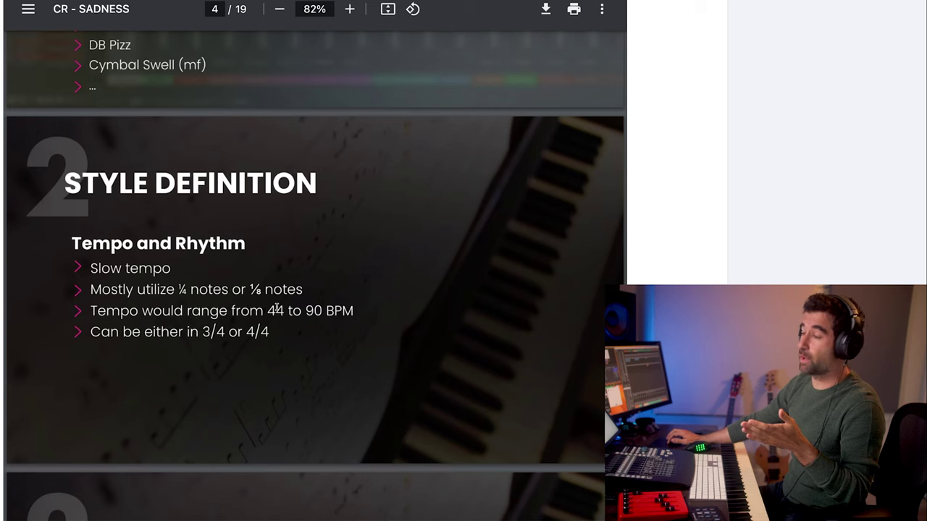
key(super+Tab)
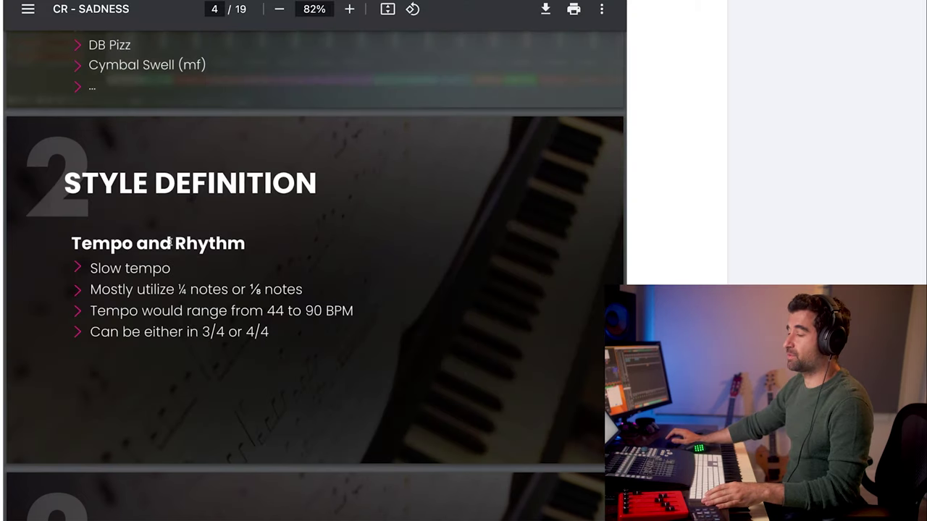
- Read the CR - SADNESS style definition slides on harmony, melody and orchestration, and switch back to Cubase
scroll(169, 243, down, 5)
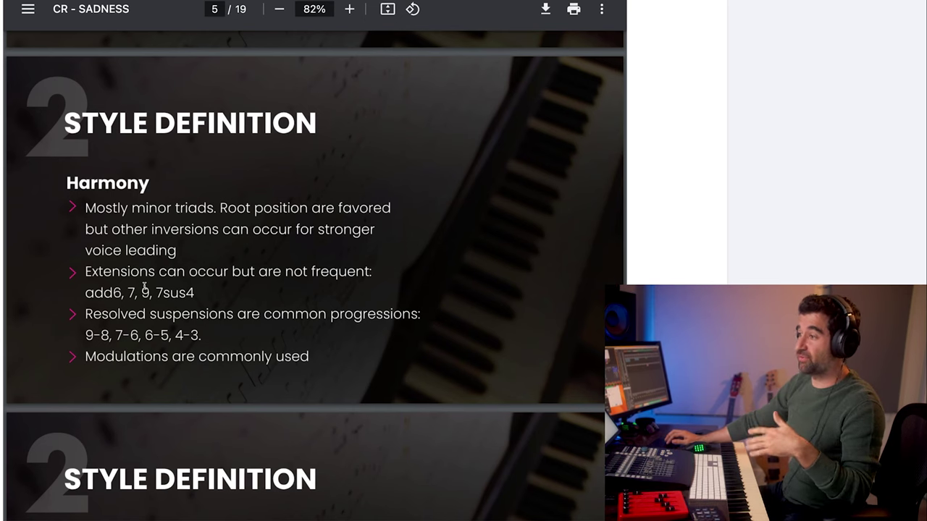
scroll(140, 313, down, 10)
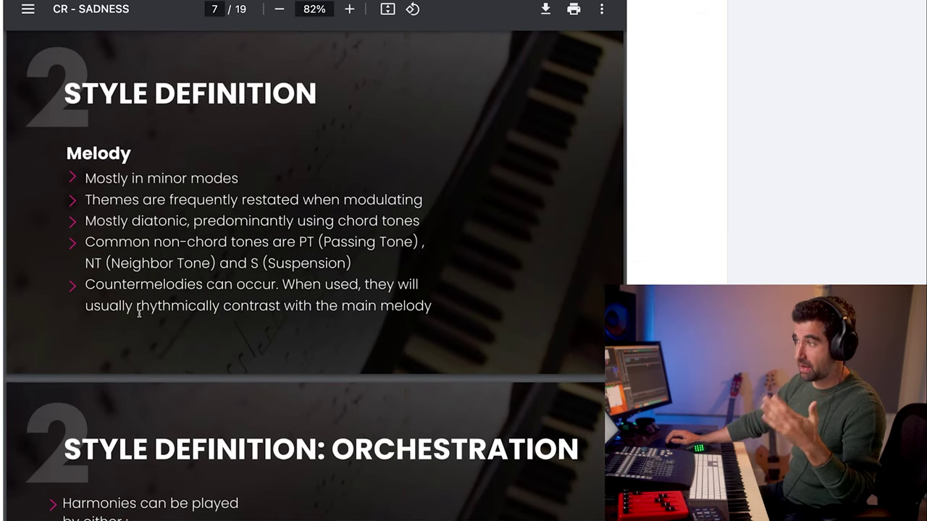
scroll(140, 314, down, 5)
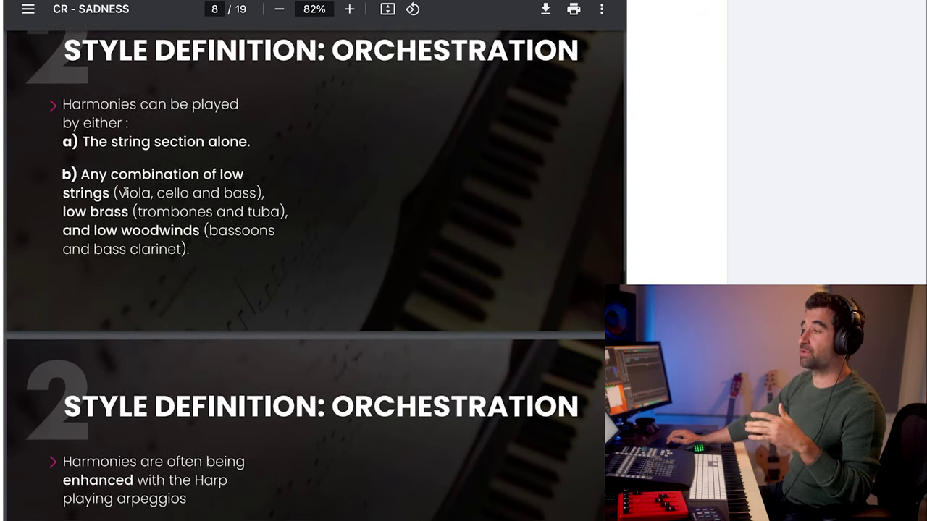
scroll(125, 192, down, 4)
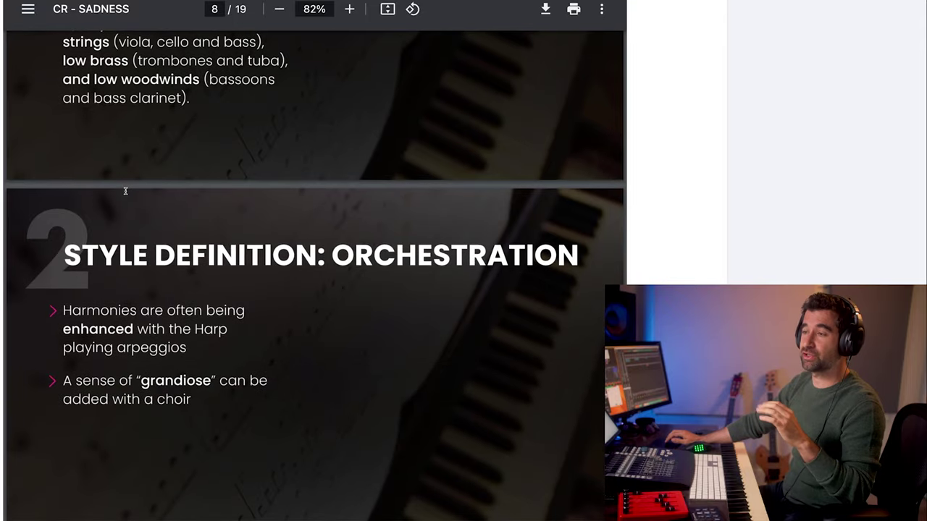
scroll(125, 191, down, 5)
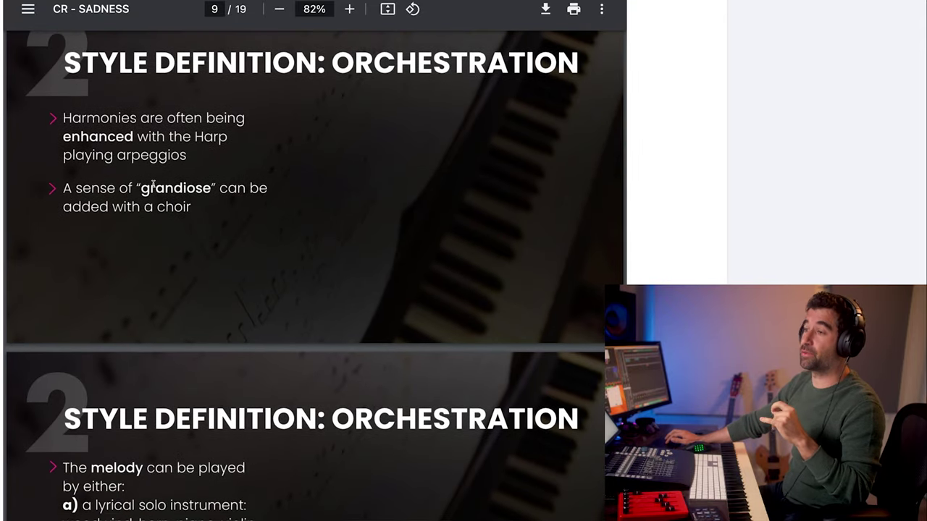
scroll(153, 184, down, 10)
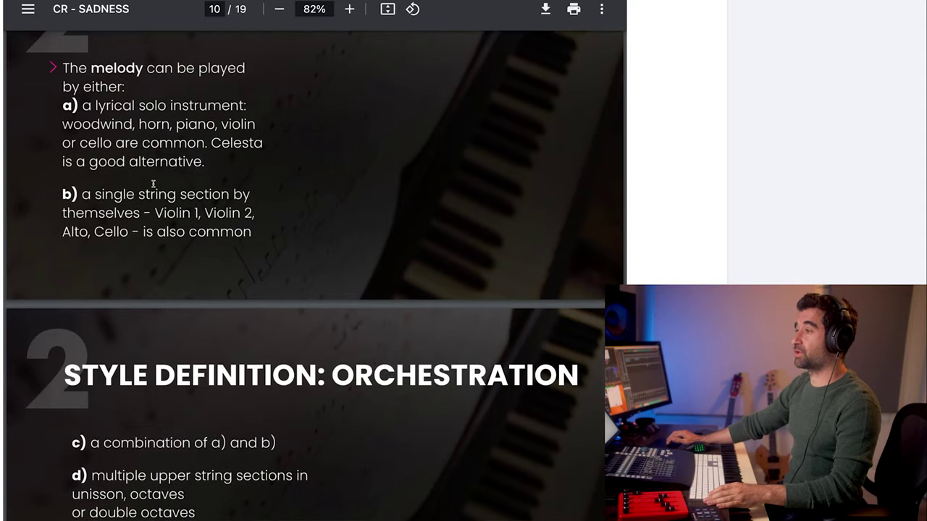
scroll(153, 184, down, 4)
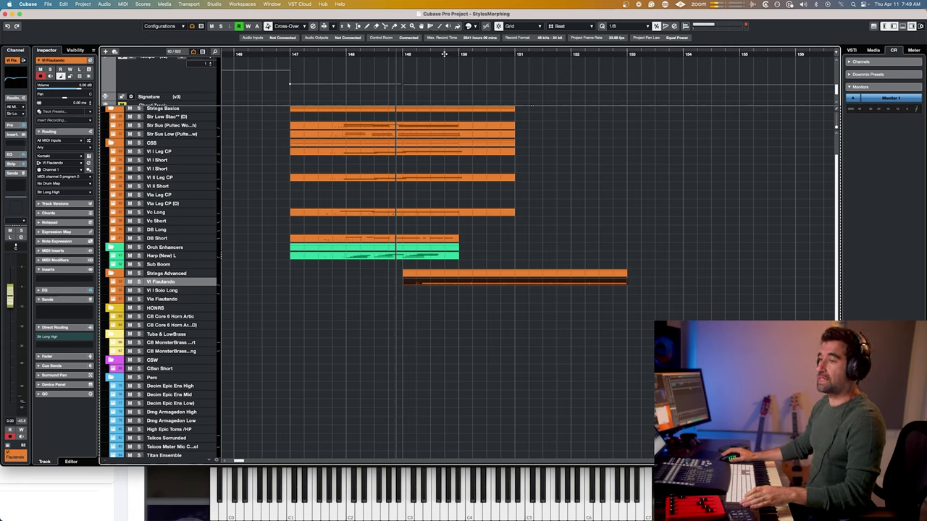
- Play back the cue into the flautando note and record a piano sketch on the Piano (R-ish) track from bar 150
key(space)
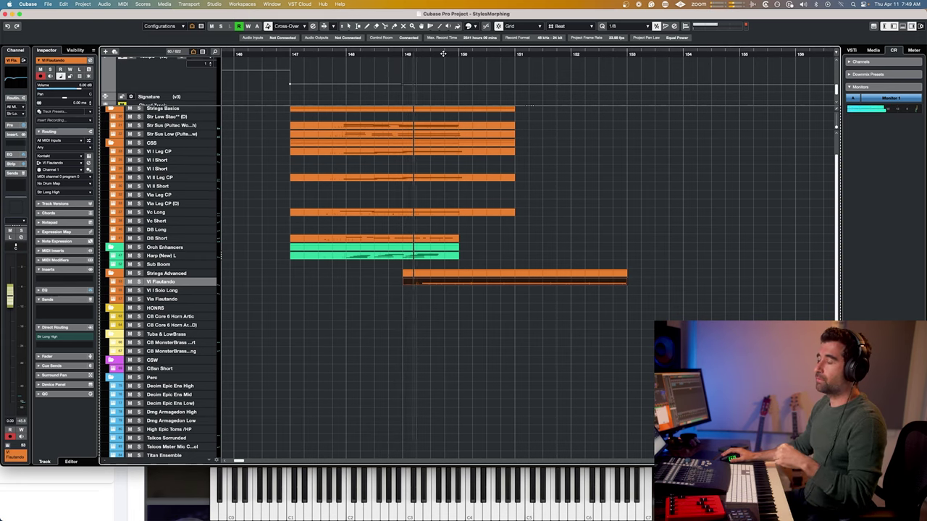
scroll(174, 129, up, 2)
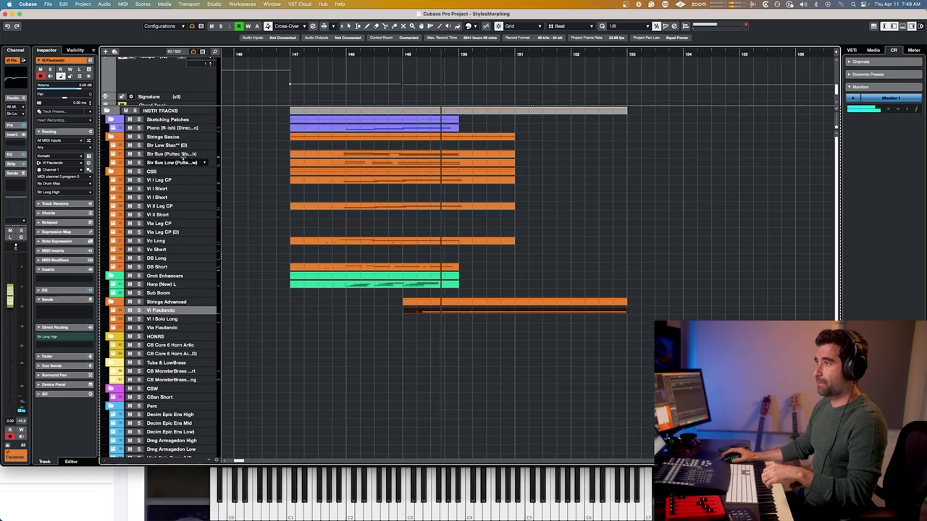
click(173, 128)
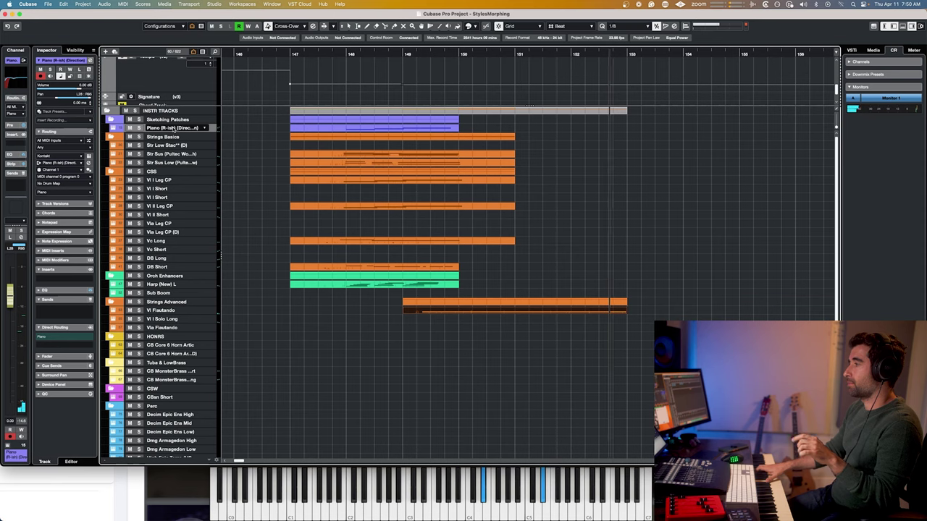
key(space)
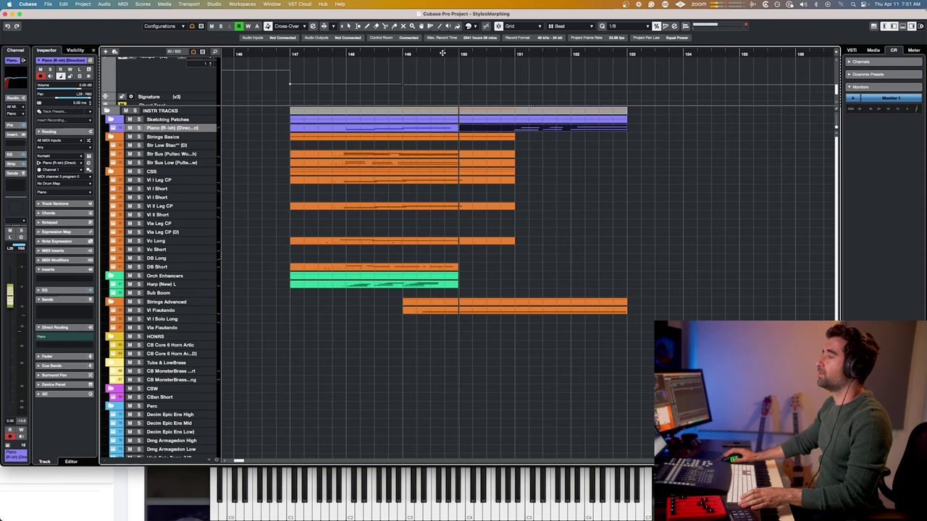
- Try out an F min add9 voicing on the Vla Flautando track with MIDIculous 4 and record the viola part from bar 150
key(super+f)
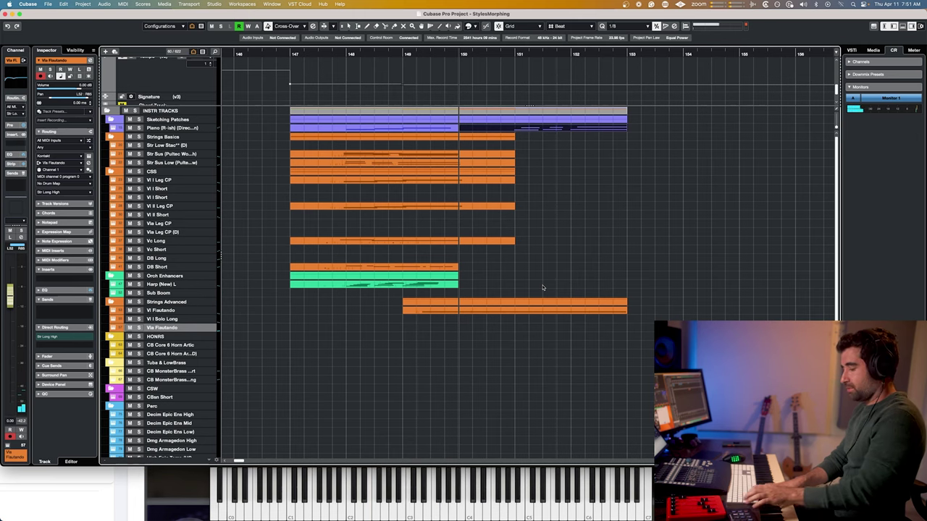
key(super+Tab)
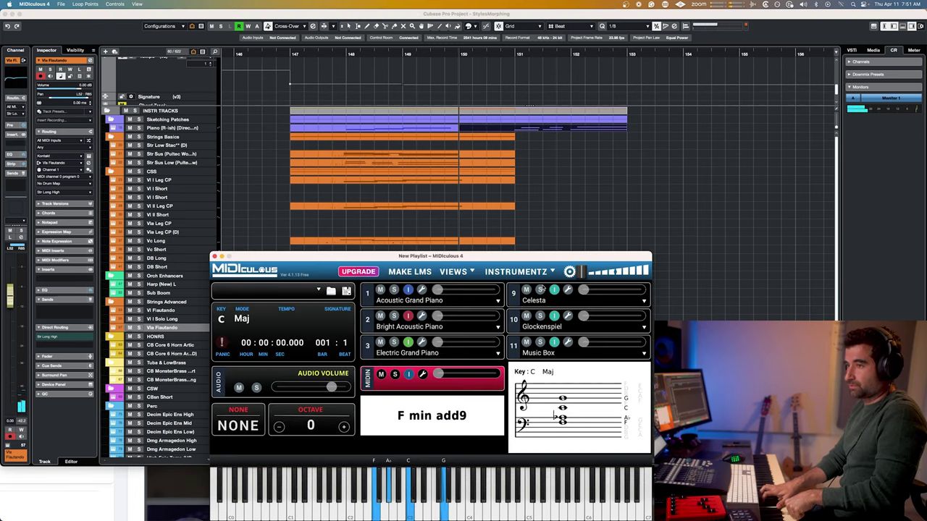
key(super+Tab)
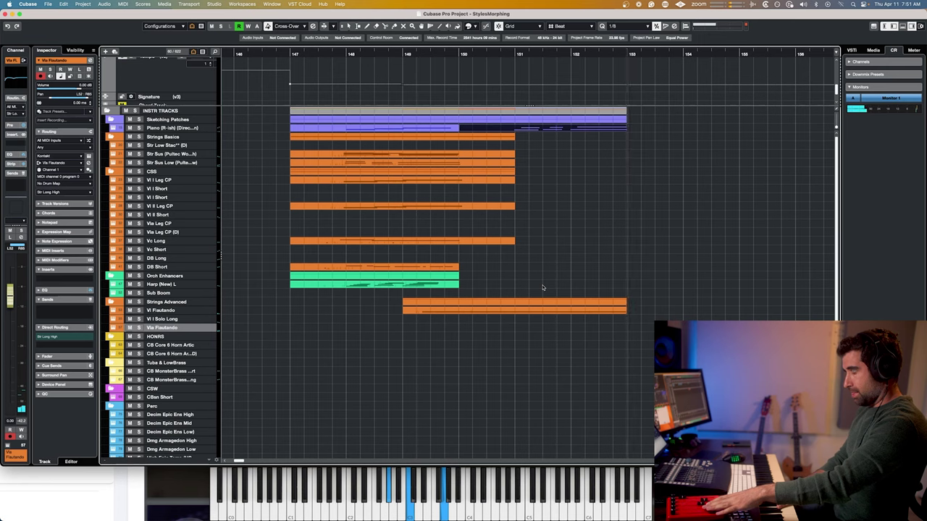
key(space)
scroll(563, 370, down, 1)
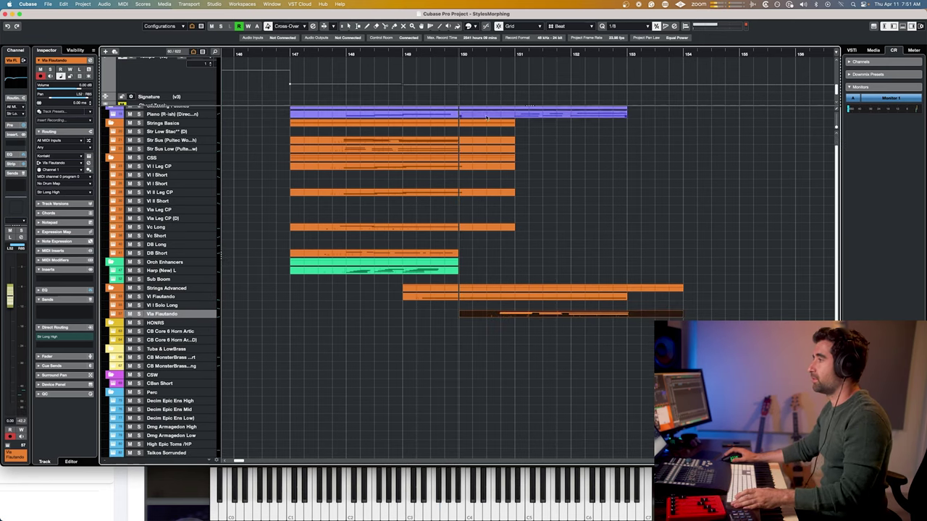
- Play back the transition into bar 150 and open the Vl Flautando part in the Key Editor
double_click(439, 51)
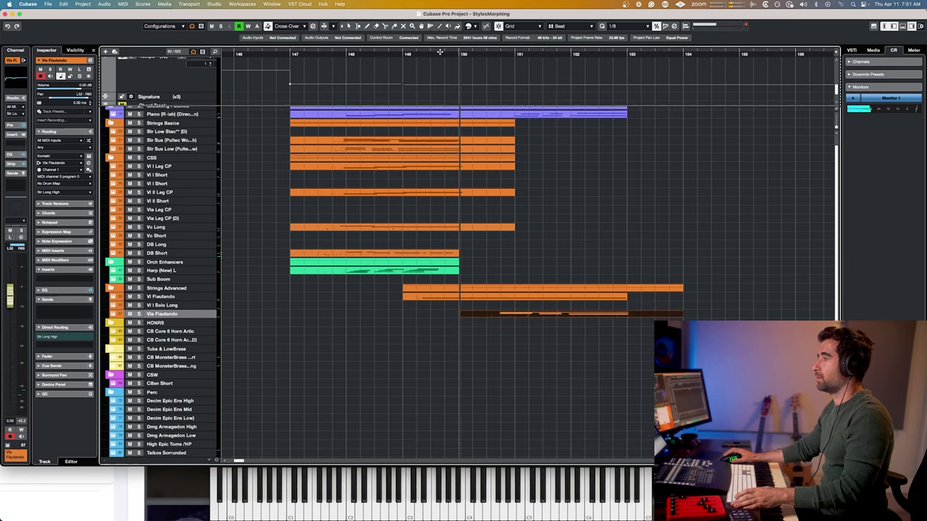
key(space)
double_click(540, 297)
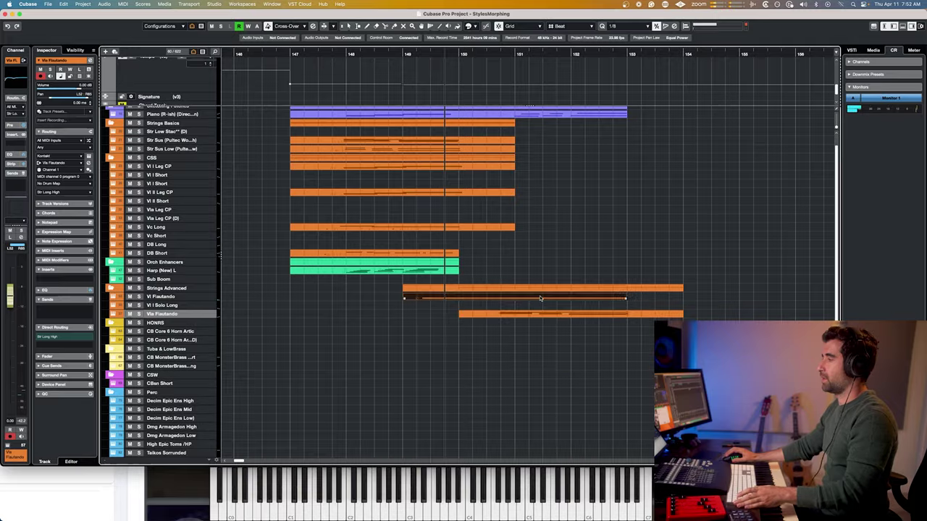
drag(659, 172, 150, 252)
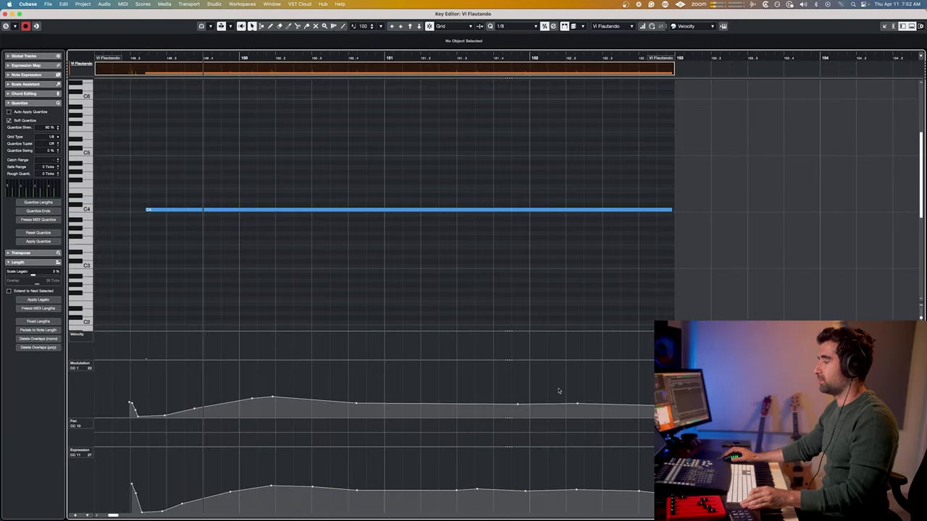
- Lower the modulation curve and scale down the expression curve across the whole Vl Flautando part
drag(651, 373, 97, 418)
drag(395, 361, 394, 375)
drag(652, 468, 131, 512)
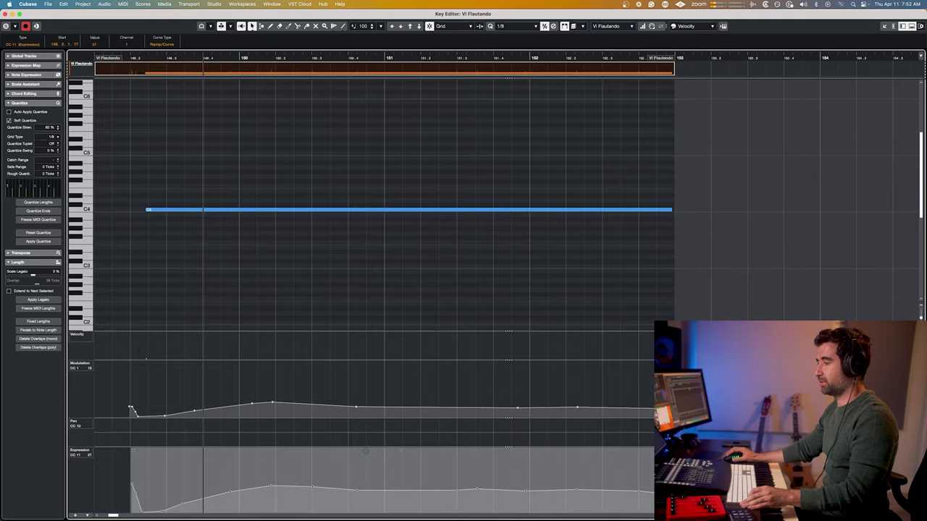
drag(364, 448, 364, 454)
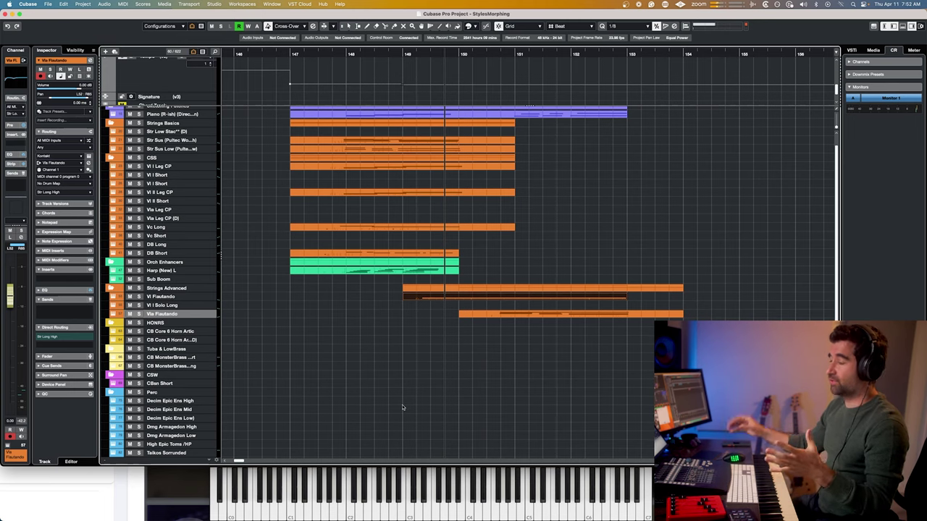
- Record a low sustained strings part on the Str Sus Low track from bar 150
key(super+f)
click(215, 270)
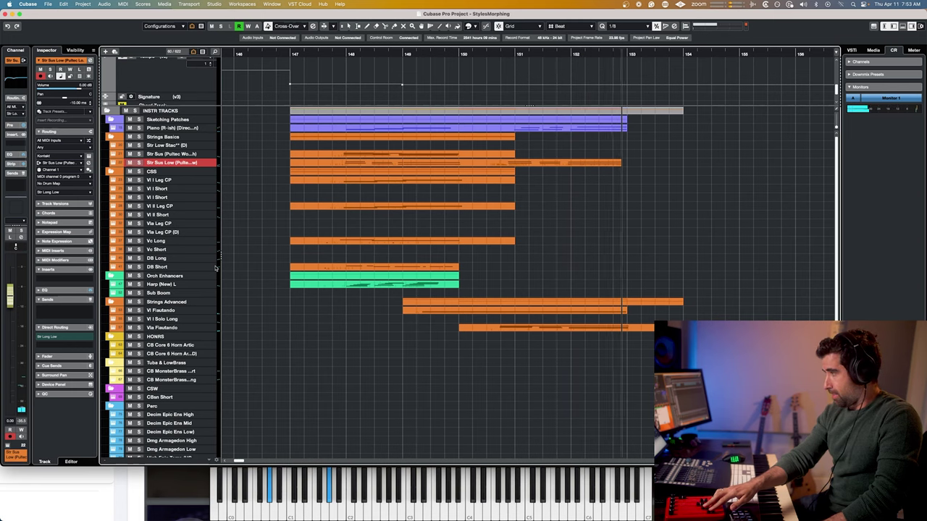
key(space)
- Find the Ob Long track by searching for "ob" and record an oboe line on it from bar 150
key(super+f)
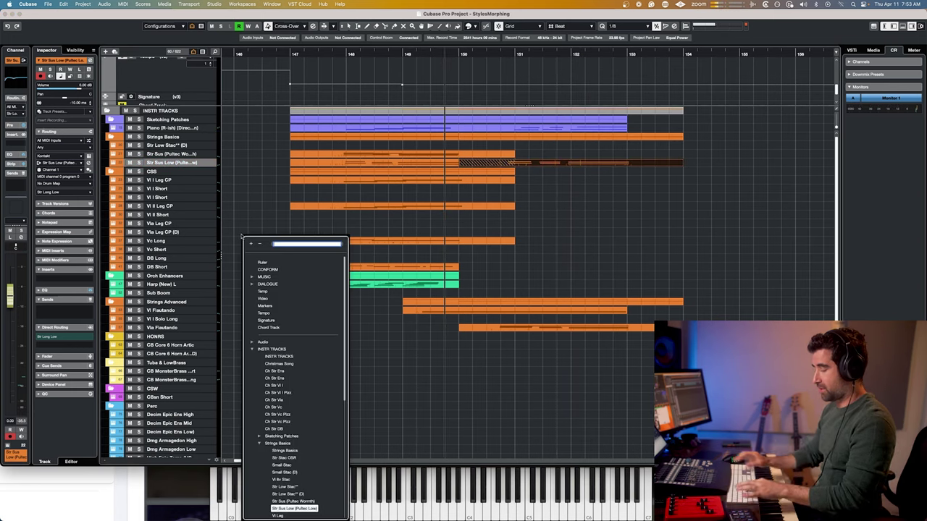
text(ob)
click(280, 306)
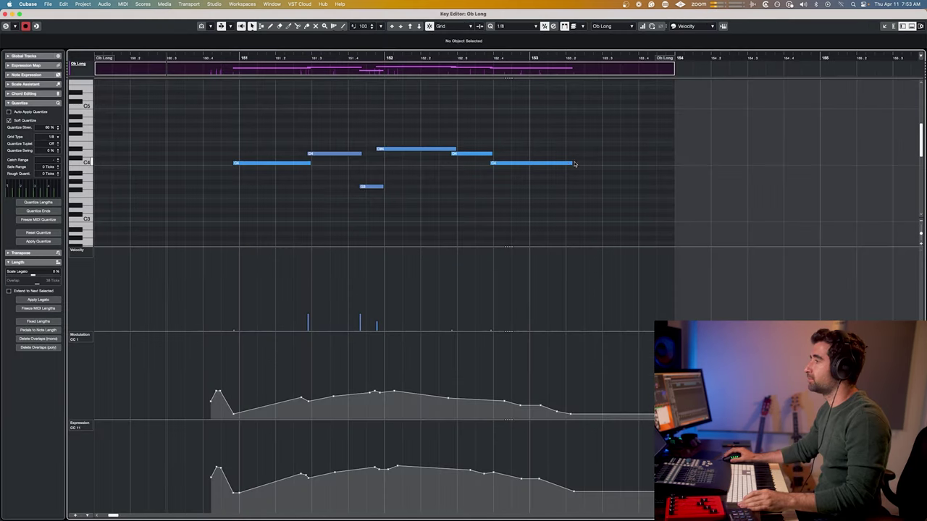
- Shorten the last C4 note of the oboe line to end at bar 153 and play the phrase back from 150.4
drag(572, 163, 530, 162)
click(204, 58)
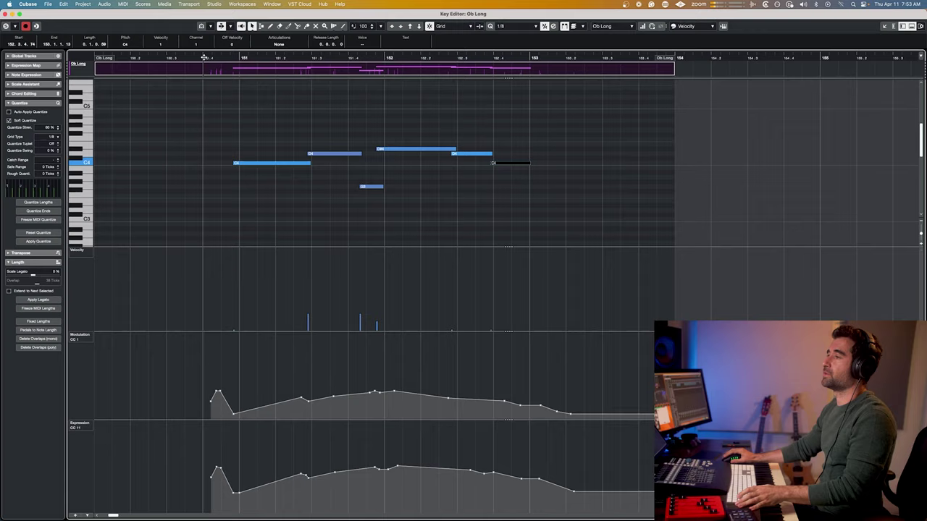
key(space)
key(Return)
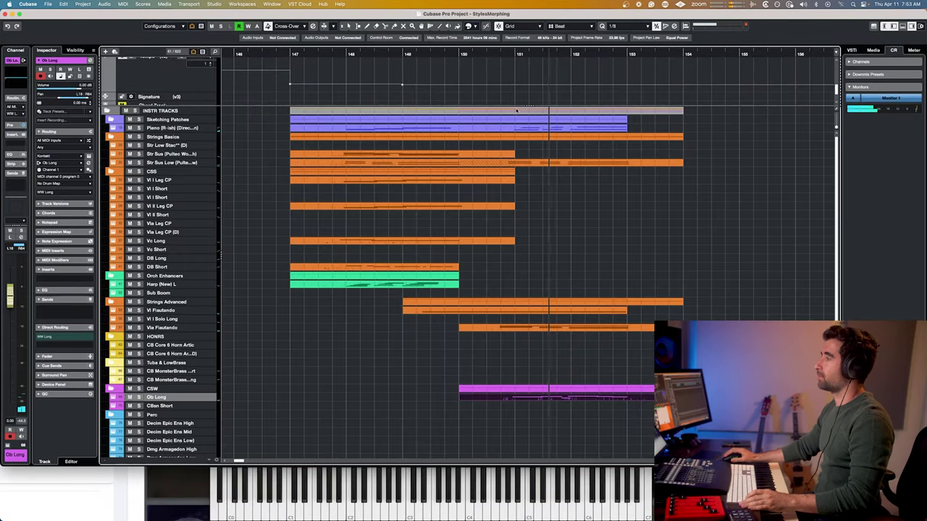
- In the Ob Long part, trim the start of the D#4 note slightly later and extend the G3 note's end to overlap it
double_click(537, 130)
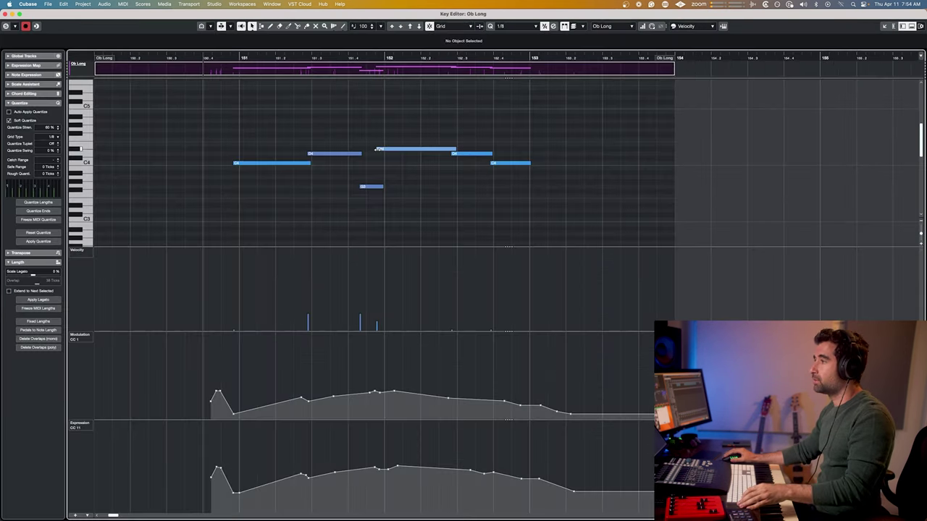
drag(376, 149, 382, 150)
key(space)
drag(382, 186, 388, 186)
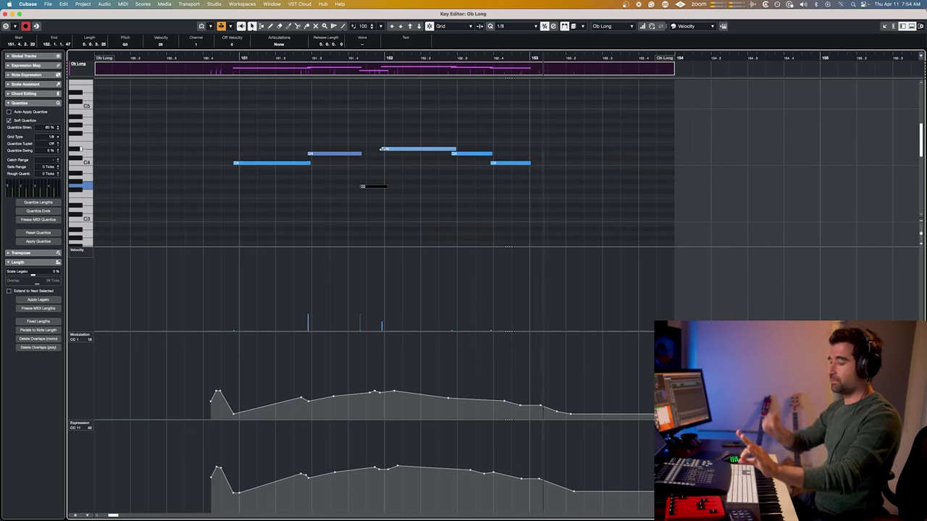
key(space)
key(Return)
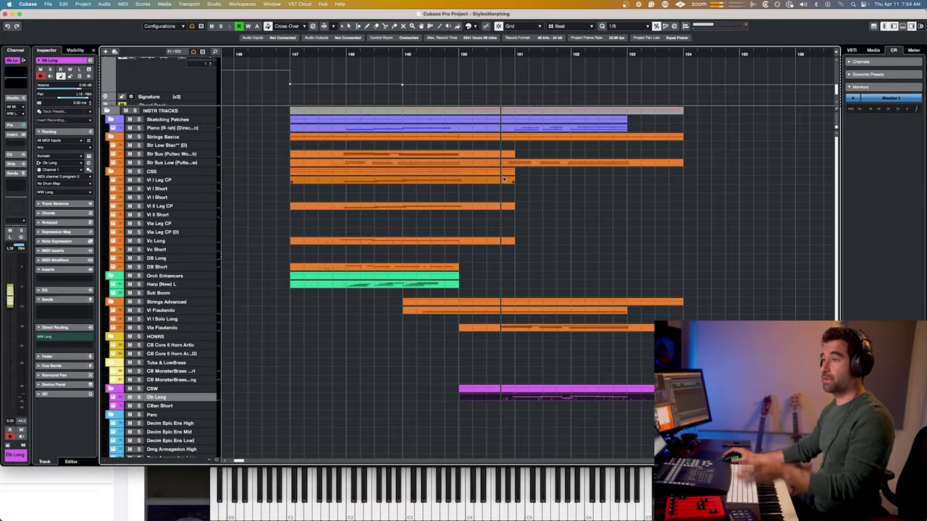
- Switch to the CR - SUSPENSE slides and read the suggested tracks and the style definition on tempo, rhythm and harmony
scroll(567, 222, right, 3)
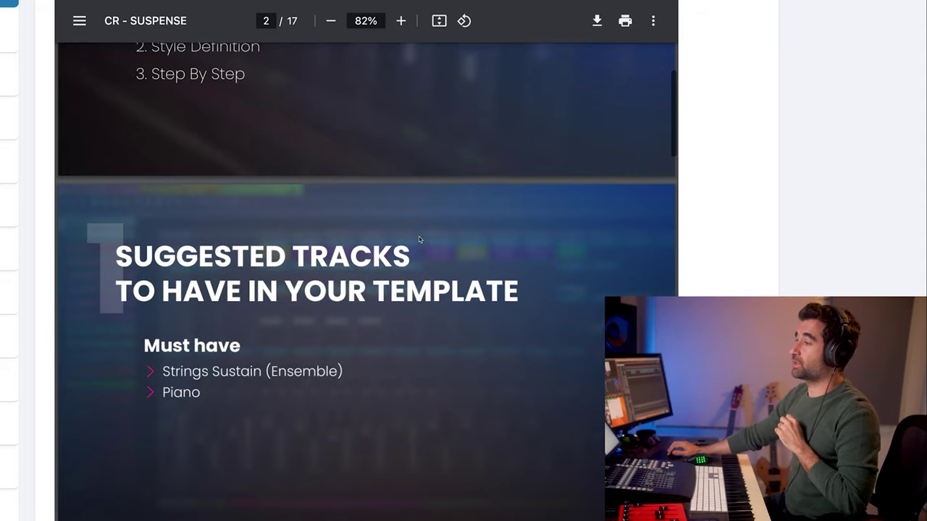
scroll(419, 239, down, 5)
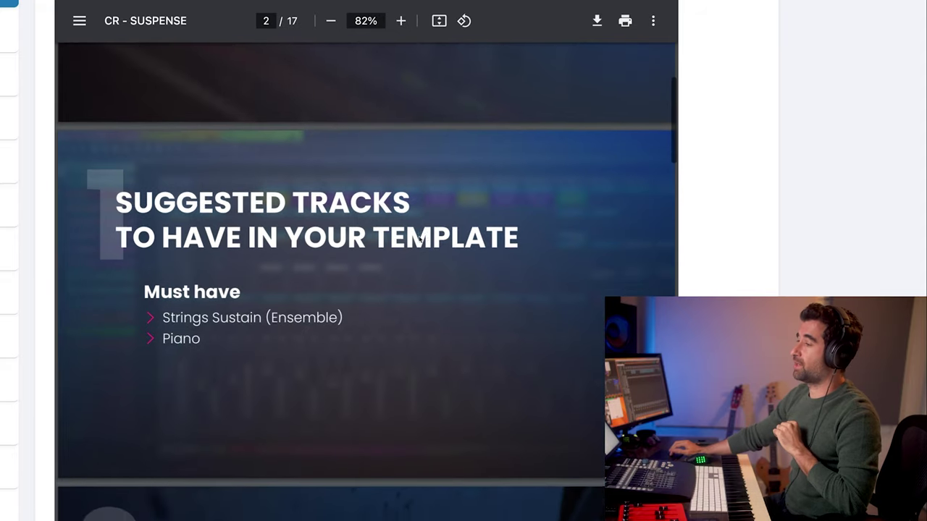
scroll(418, 240, down, 4)
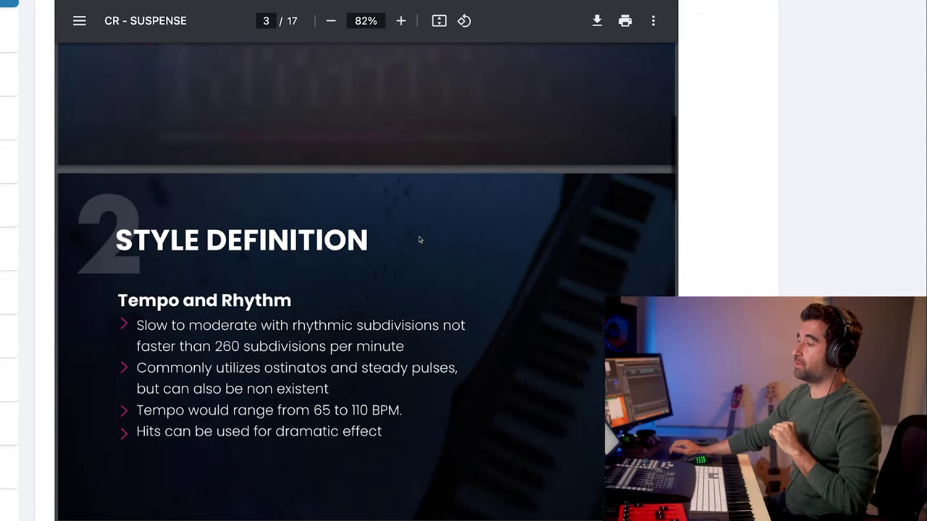
scroll(419, 239, down, 2)
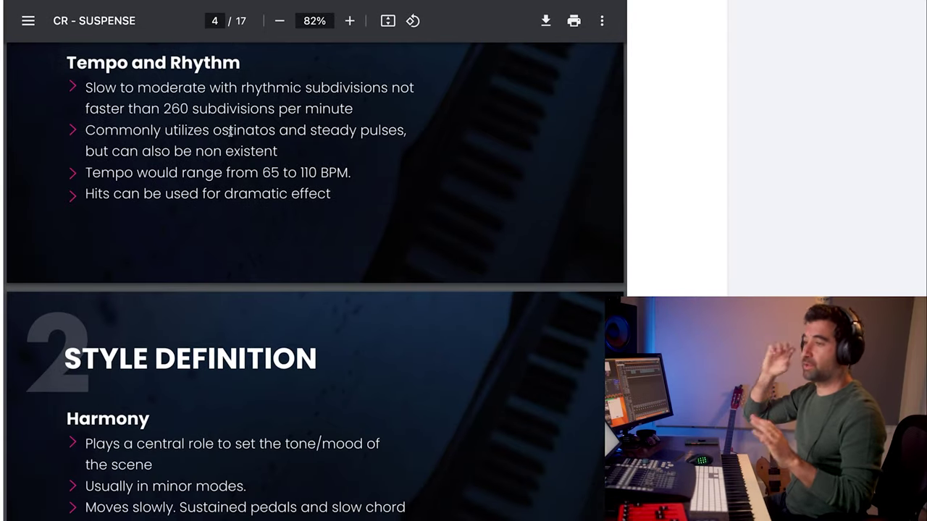
scroll(230, 132, down, 1)
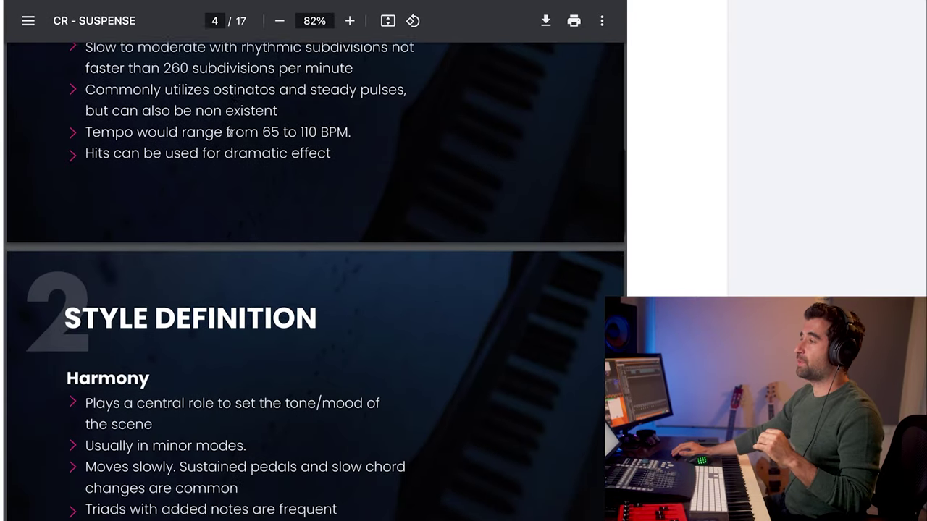
scroll(230, 132, down, 1)
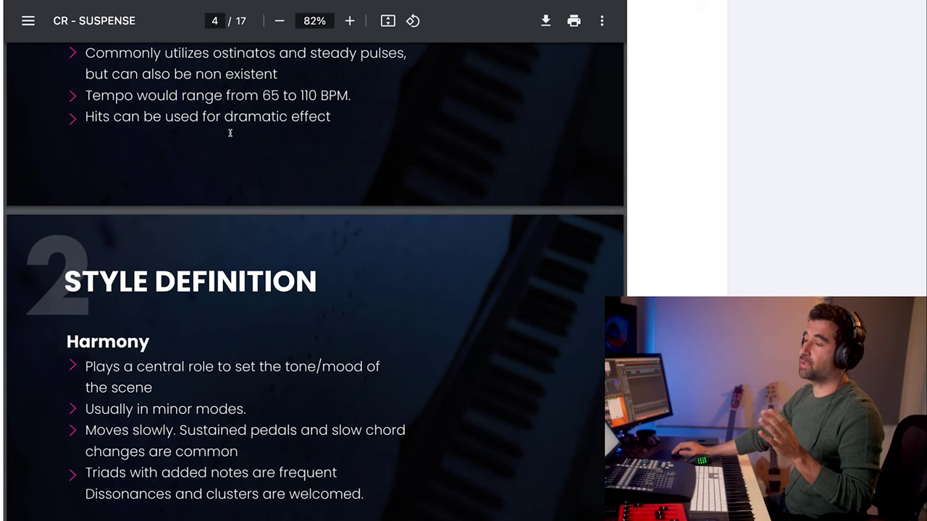
scroll(230, 132, down, 3)
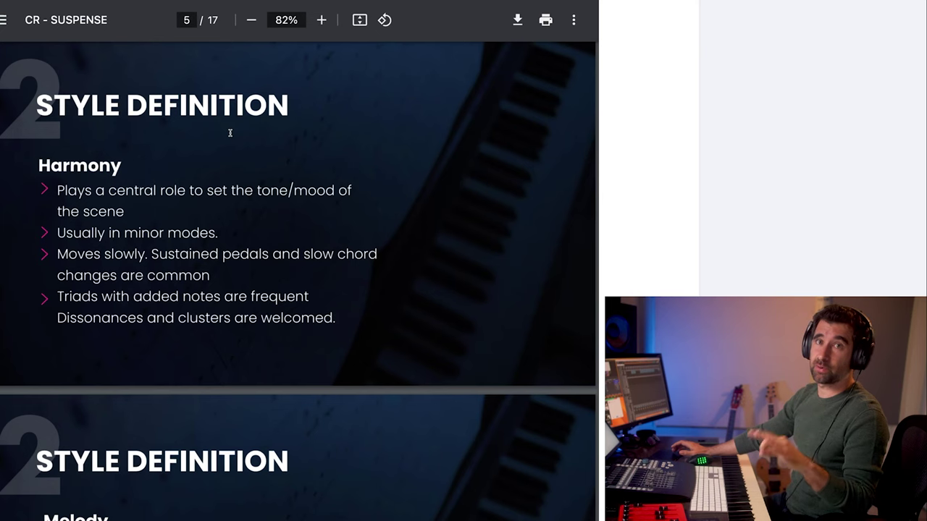
- Read the CR - SUSPENSE style definition slides on melody and orchestration, and switch back to Cubase
scroll(230, 133, down, 3)
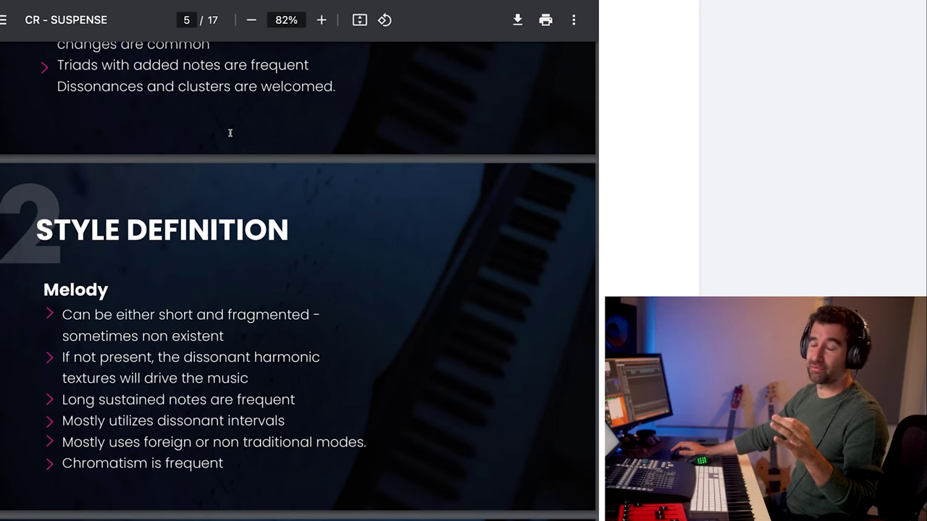
scroll(230, 133, down, 1)
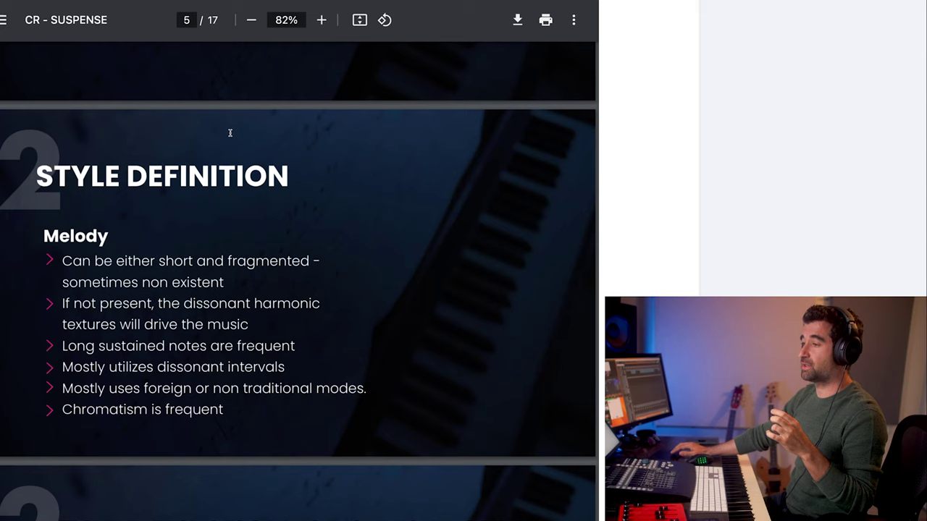
scroll(230, 132, down, 3)
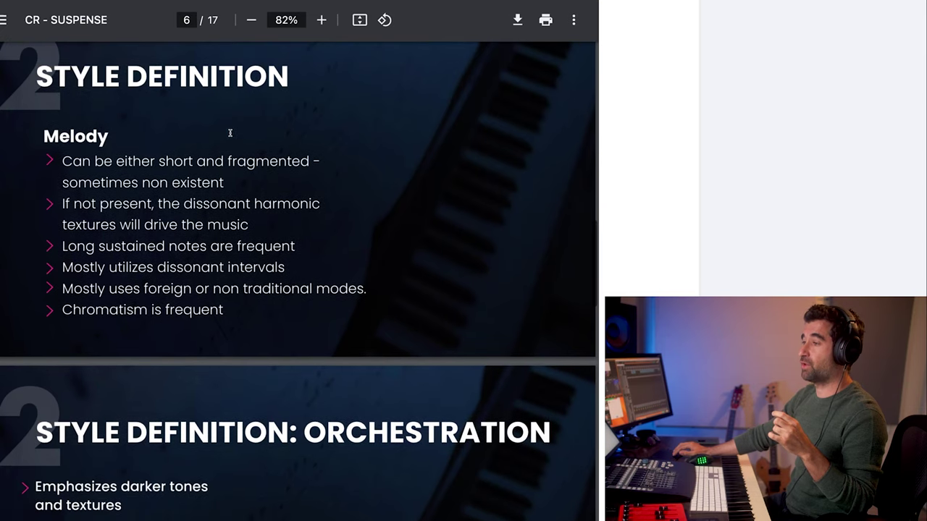
scroll(231, 132, down, 6)
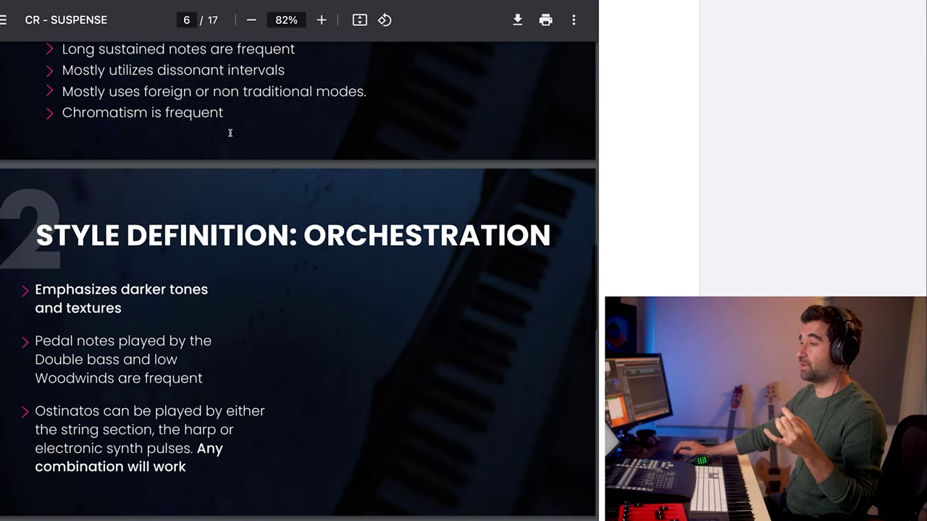
scroll(230, 132, down, 4)
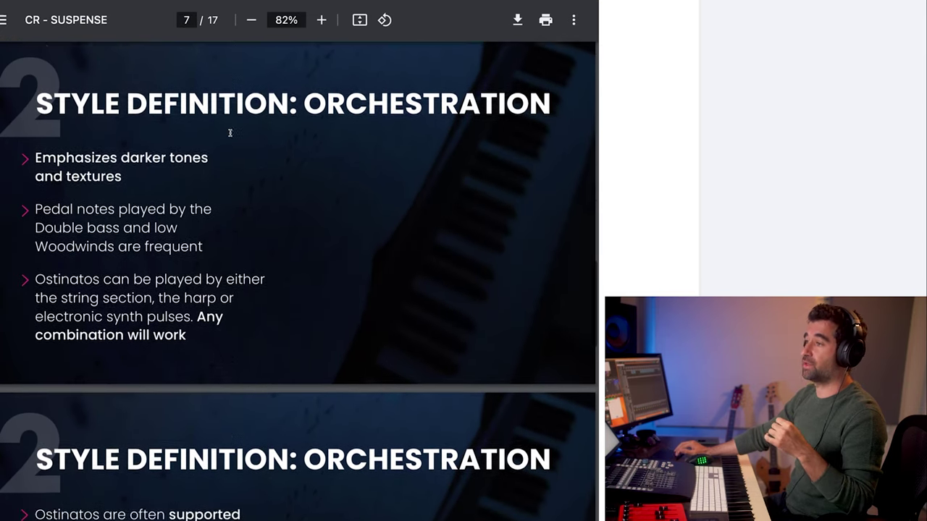
scroll(230, 133, down, 2)
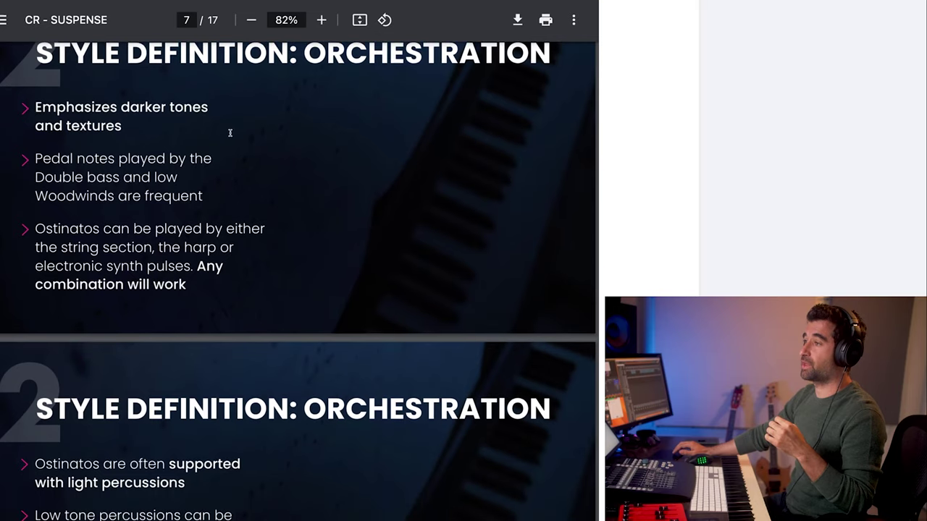
scroll(230, 132, down, 9)
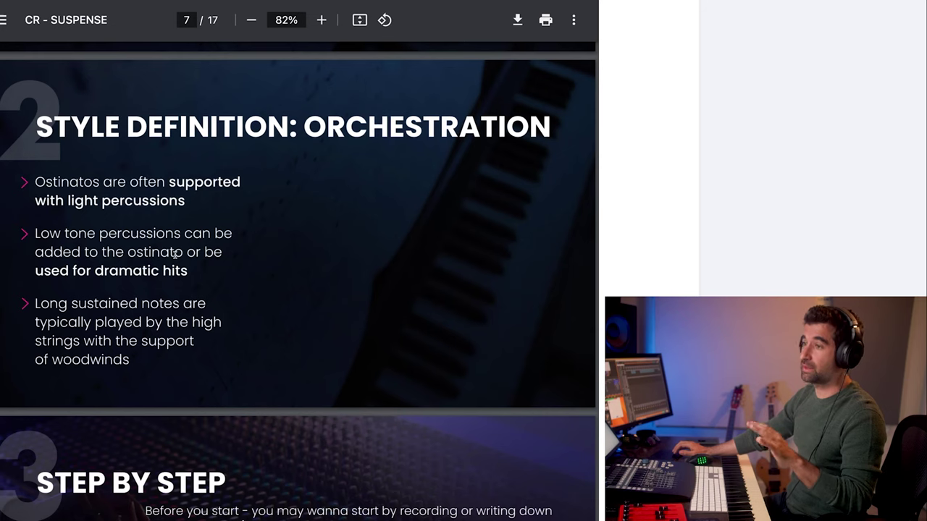
scroll(174, 254, down, 1)
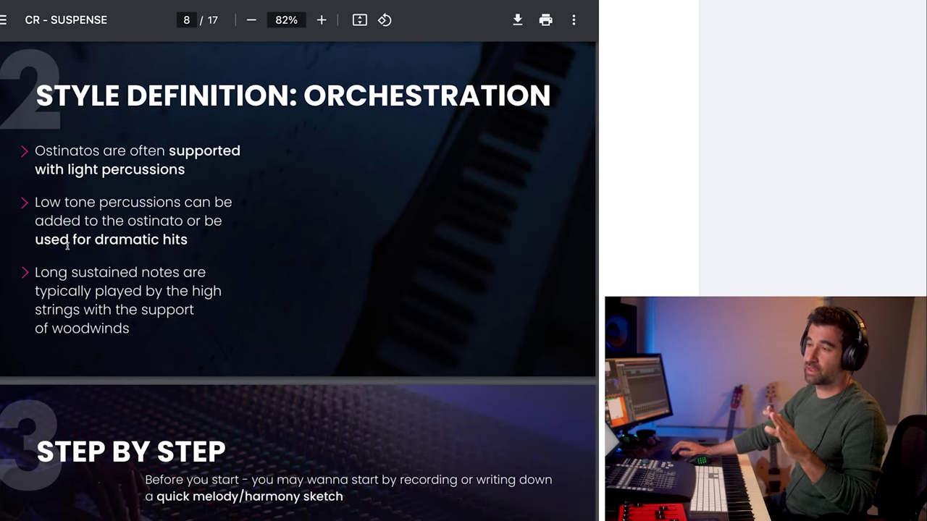
scroll(67, 246, down, 1)
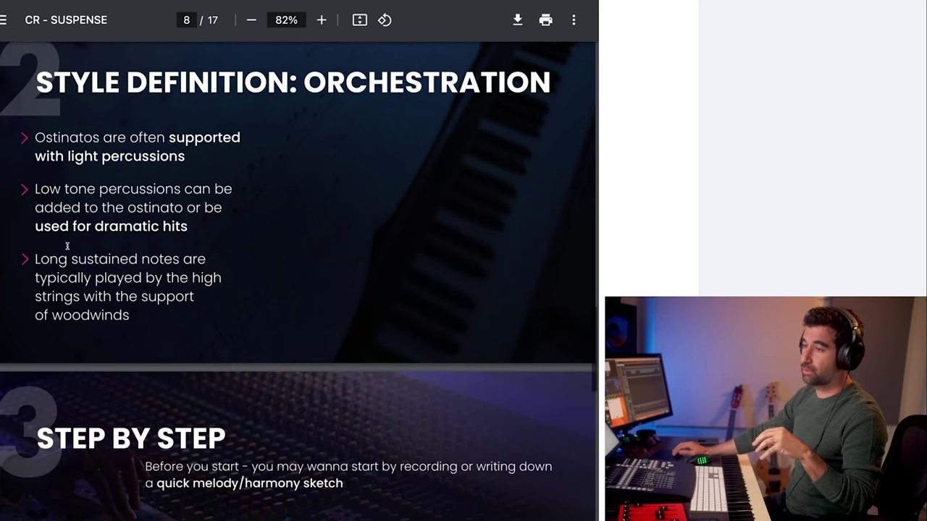
scroll(67, 246, down, 1)
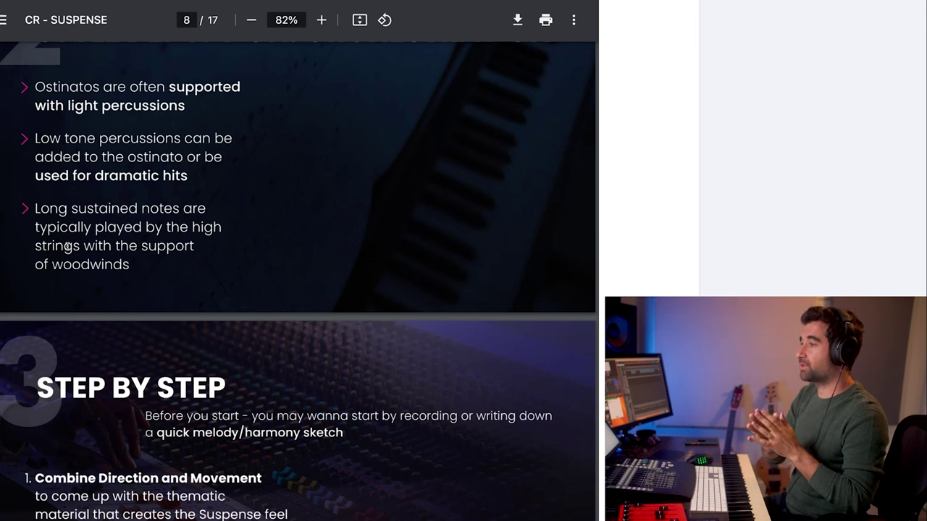
key(super+Tab)
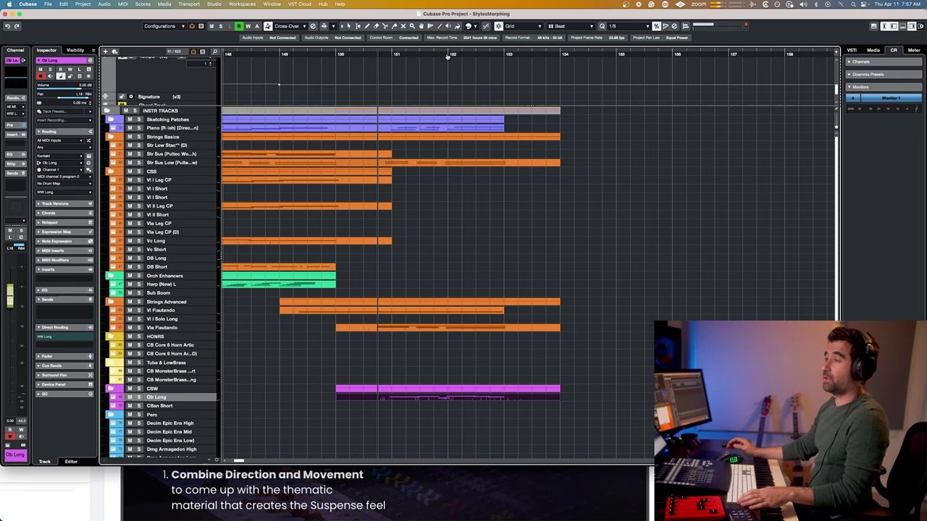
- Bring up MIDIculous 4, select the Piano (R-ish) track for trying out suspense harmony, and return to Cubase
key(super+Tab)
key(super+Tab)
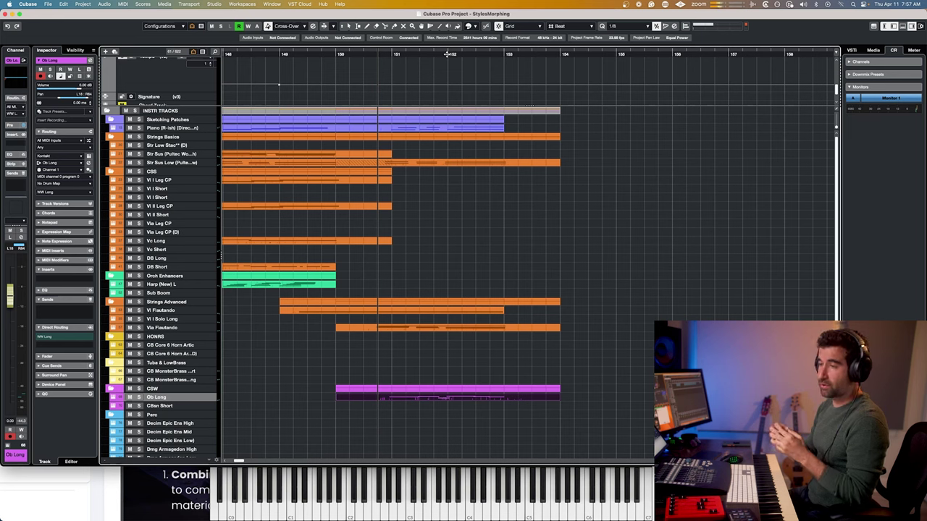
click(182, 131)
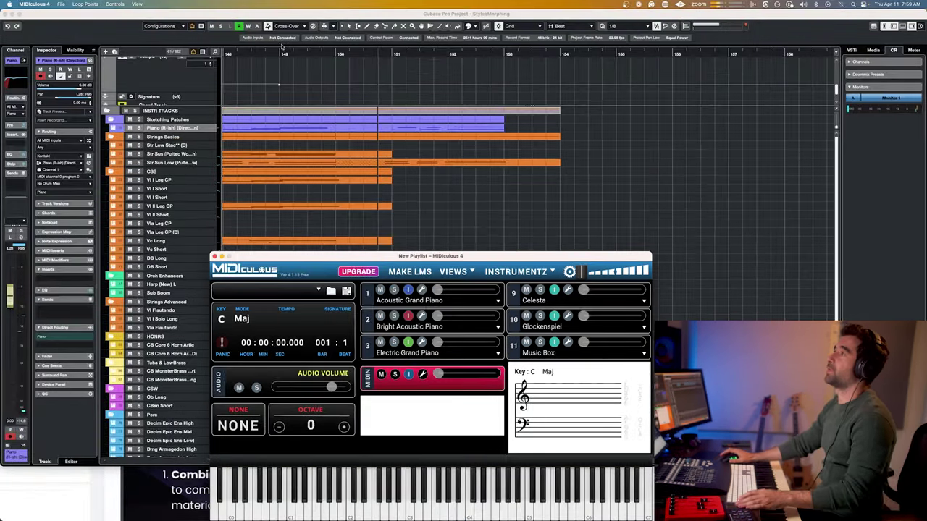
key(super+Tab)
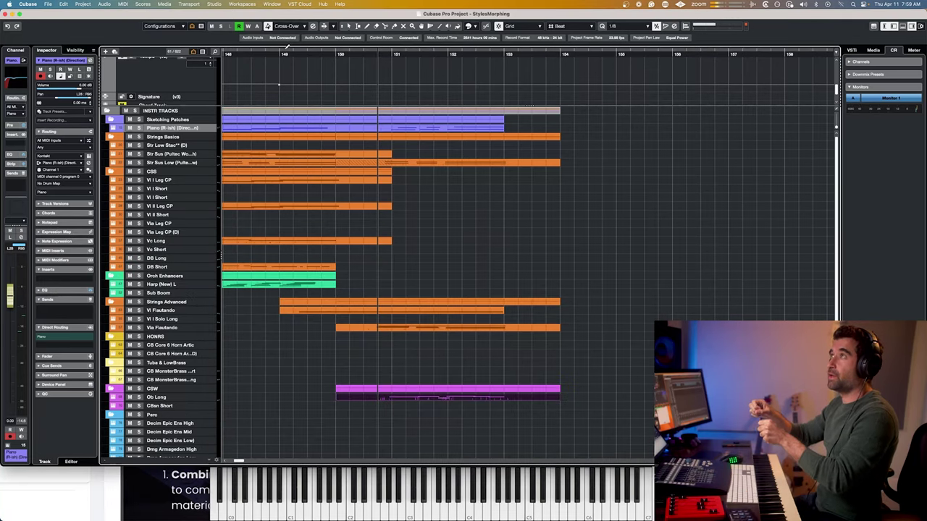
- Search the tracks for "harm" and bring the Vl Harm Short track into the project view
key(super+f)
text(harm)
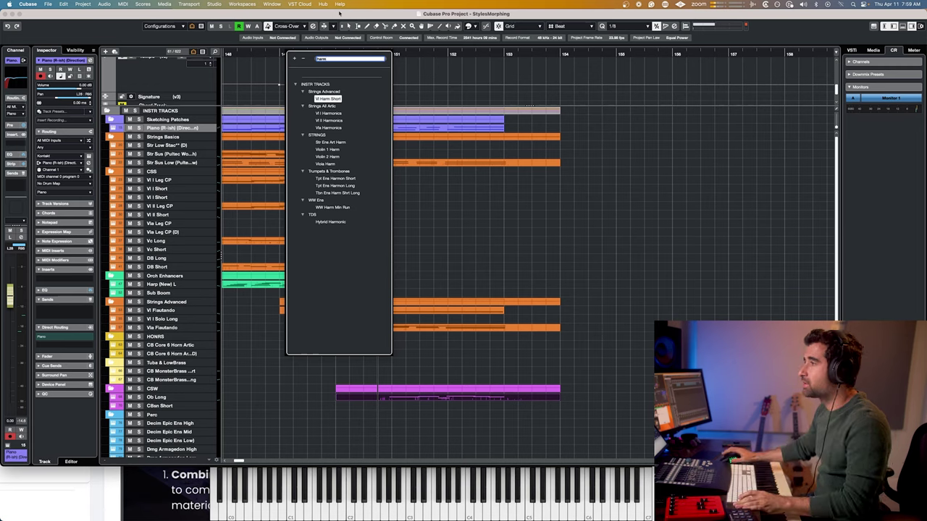
key(Return)
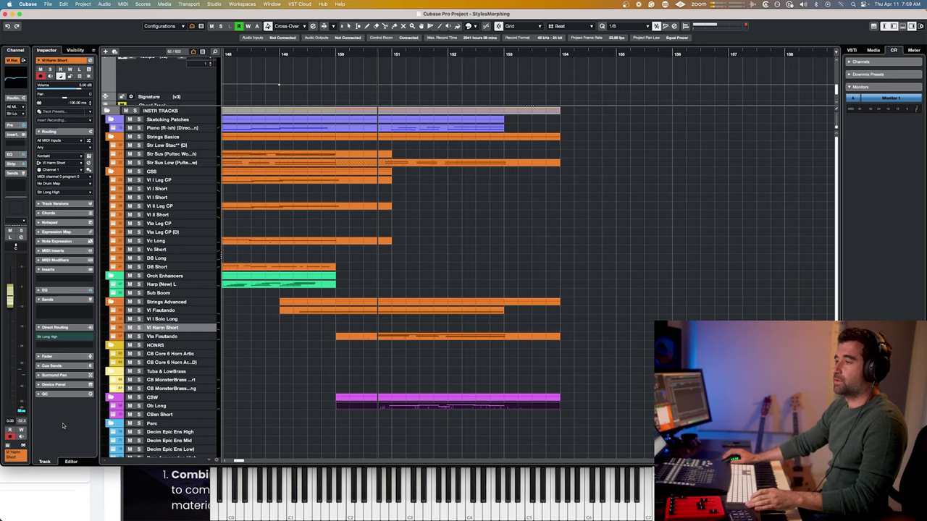
- Record a sustained double bass line on the DB Long track over bars 152 to 154
click(177, 262)
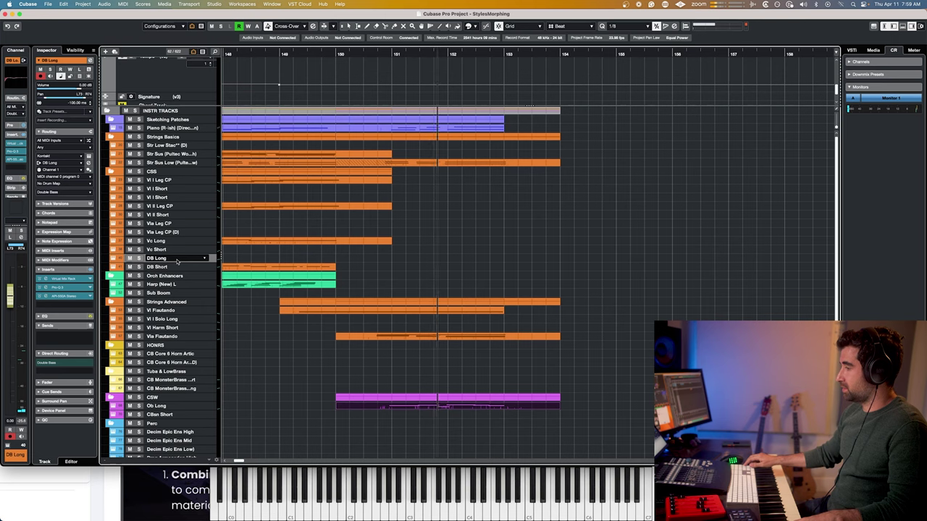
key(KP_Multiply)
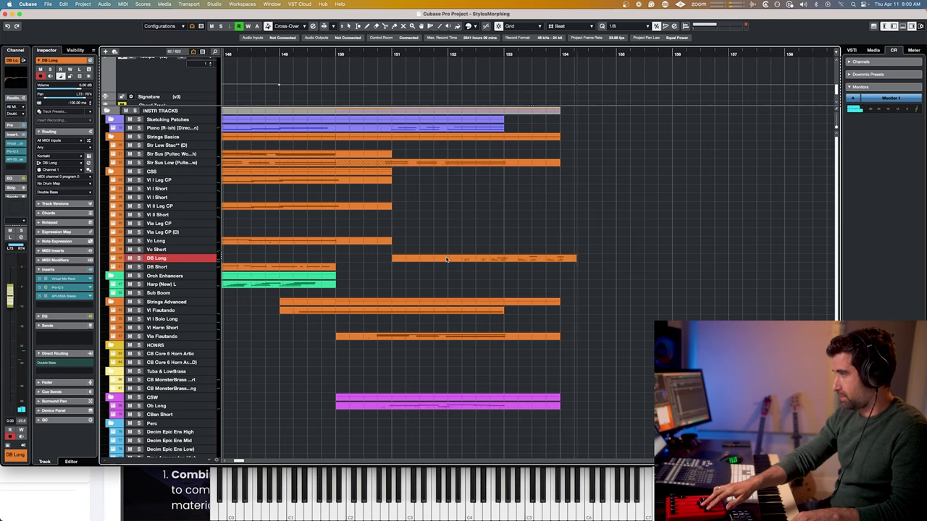
key(space)
- Record short bass notes on the DB Short track over bars 152 to 154 and check the part in the Key Editor
click(163, 266)
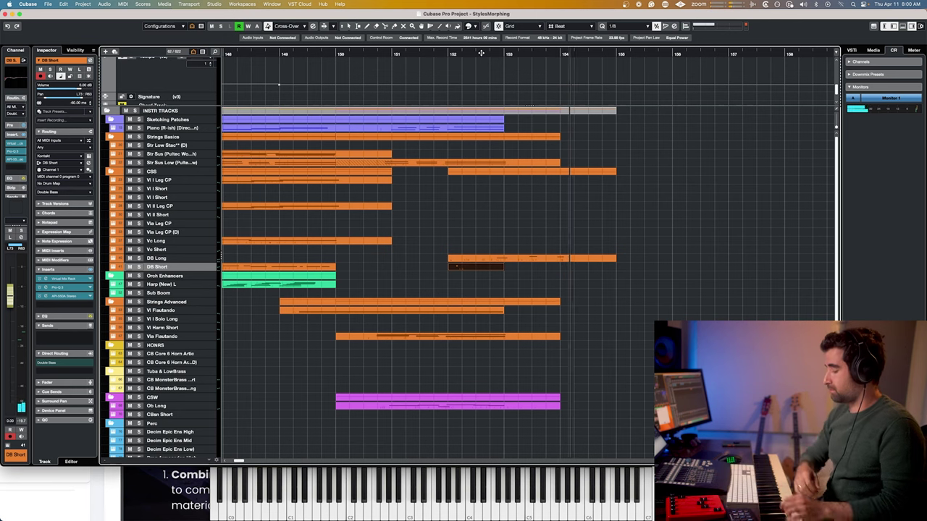
key(space)
double_click(486, 269)
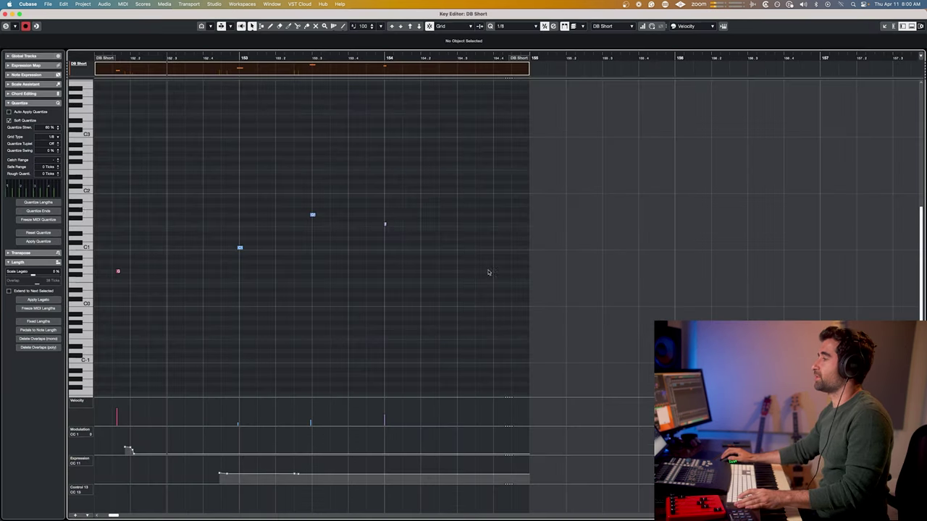
key(Return)
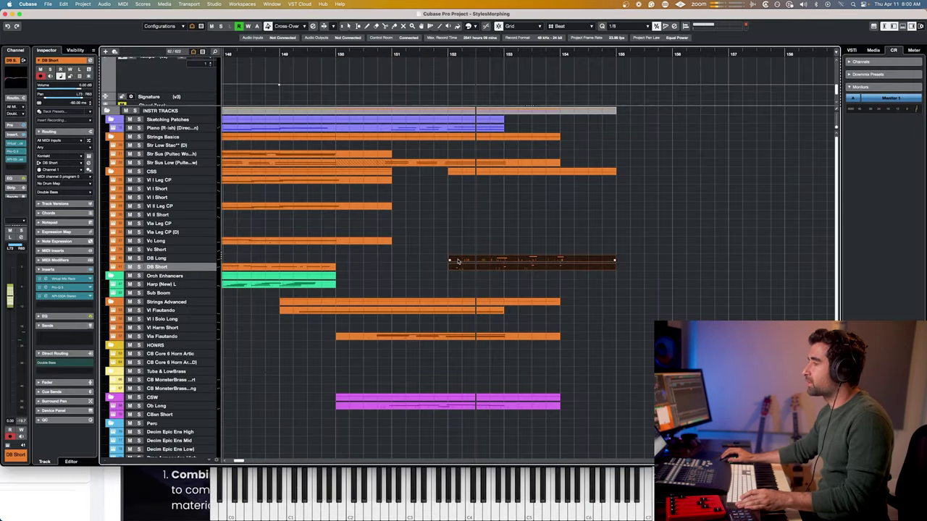
- Copy the new DB Long and DB Short parts onto the Vc Long and Vc Short tracks, and unsolo both cello tracks
drag(458, 260, 463, 241)
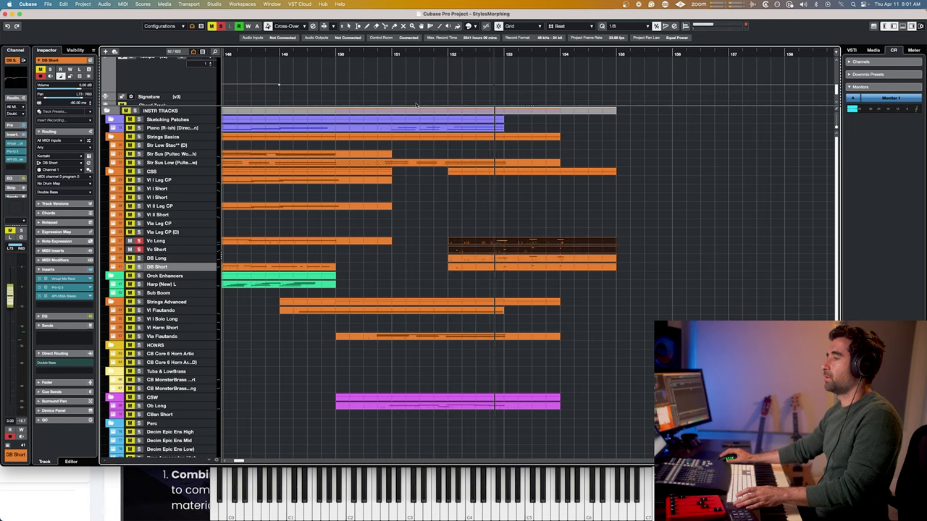
click(139, 249)
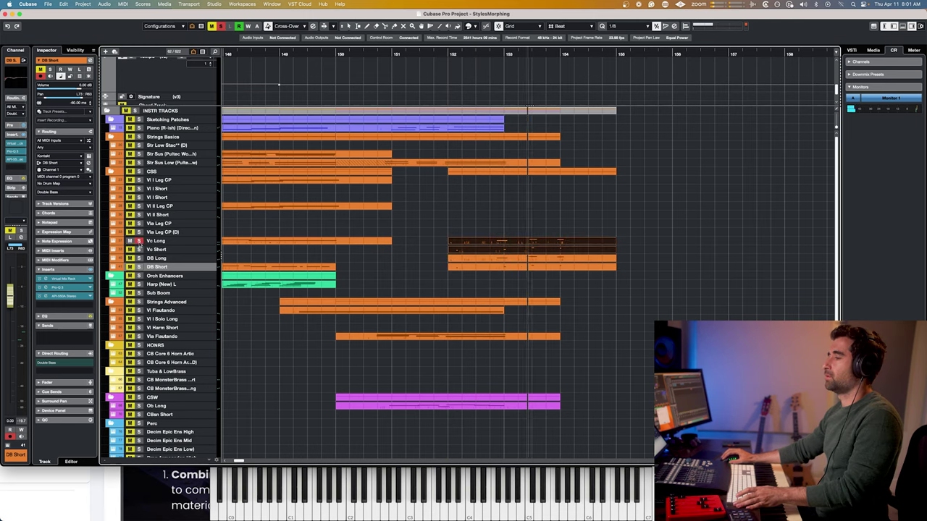
click(139, 241)
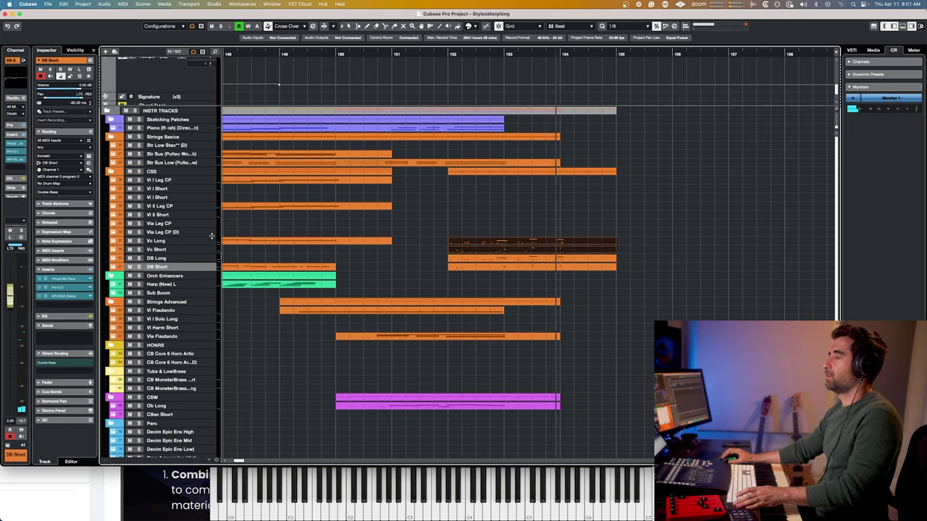
- Open the copied Vc Long part in the Key Editor and select its modulation and expression points
double_click(490, 244)
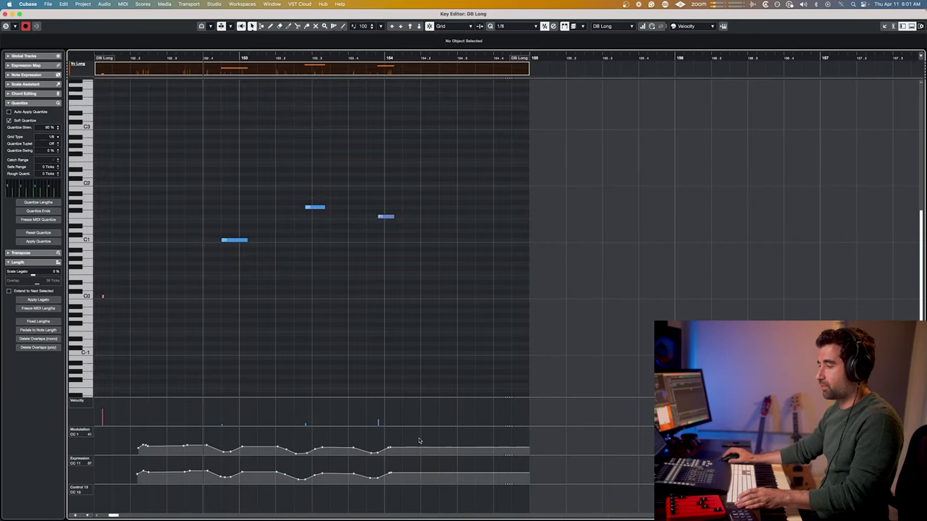
drag(419, 440, 132, 450)
drag(413, 464, 137, 504)
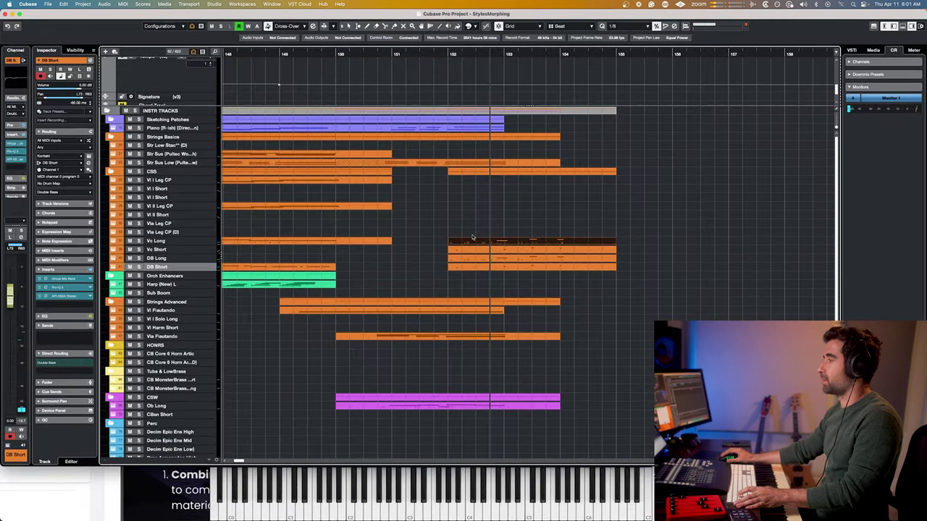
- Search the tracks for "harm", select Vl Harm Short and record a harmonics line over bars 153 and 154
key(super+f)
text(ha)
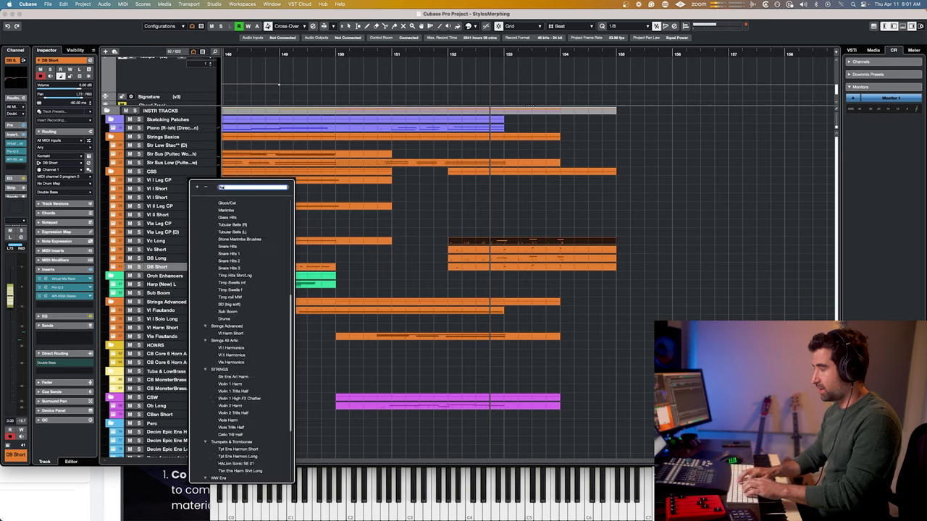
text(rm)
key(Return)
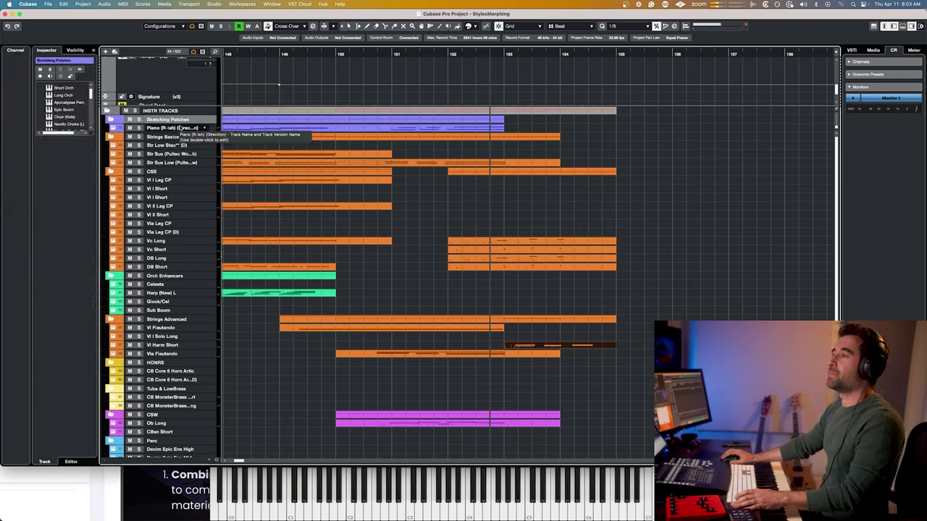
- Record a piano sketch of the suspense melody on the Piano (R-ish) track over bars 152 to 154
click(178, 127)
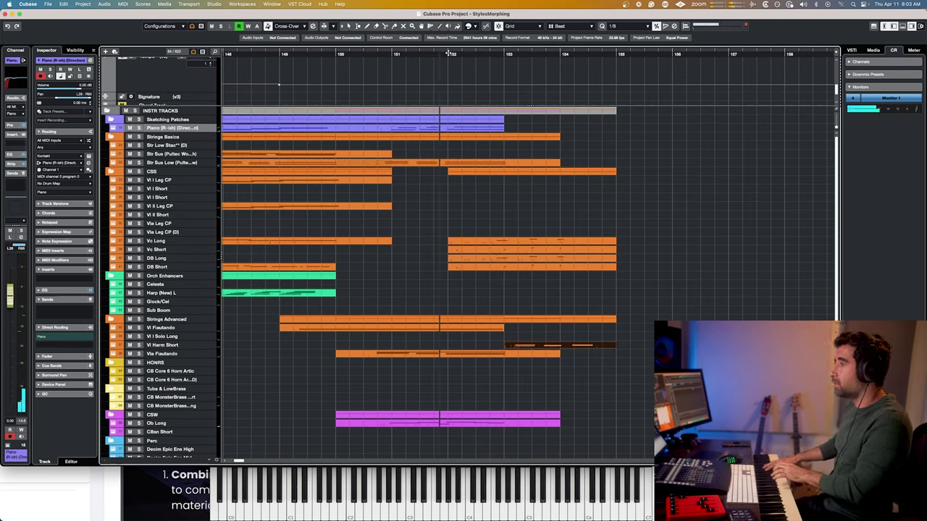
click(443, 54)
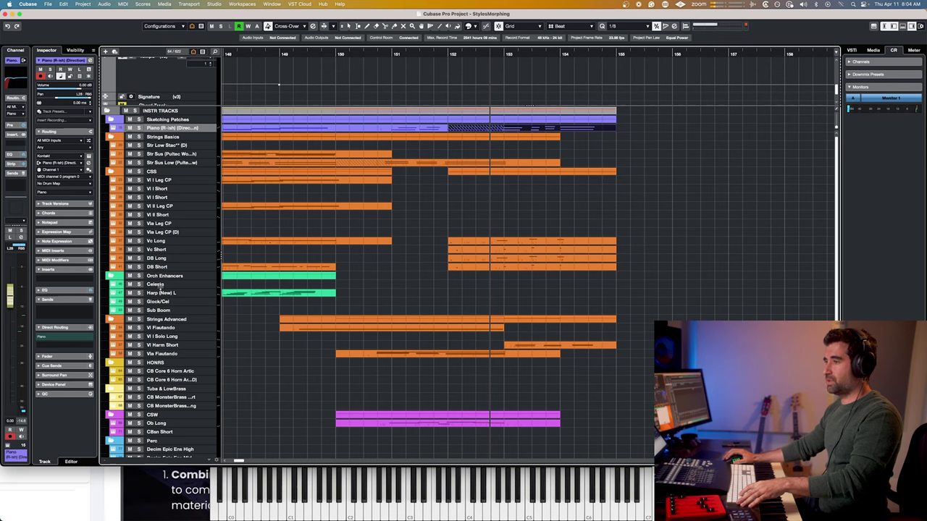
- Select the Celesta track, and open the new piano part in the Key Editor to select its upper melody notes
click(155, 284)
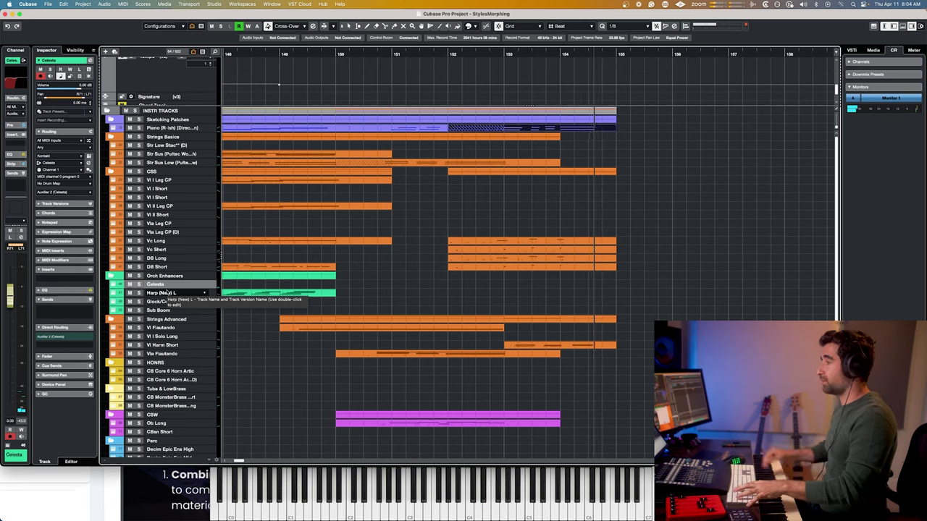
double_click(563, 131)
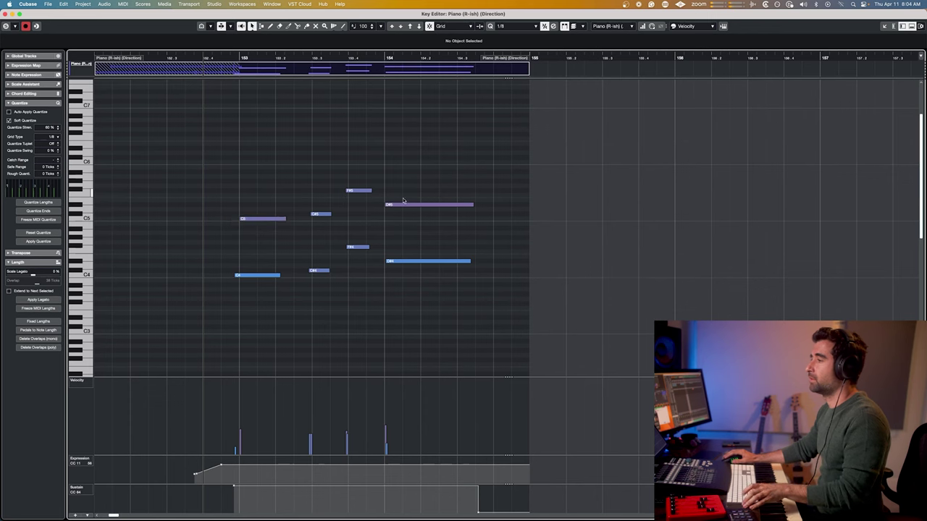
drag(403, 143, 324, 215)
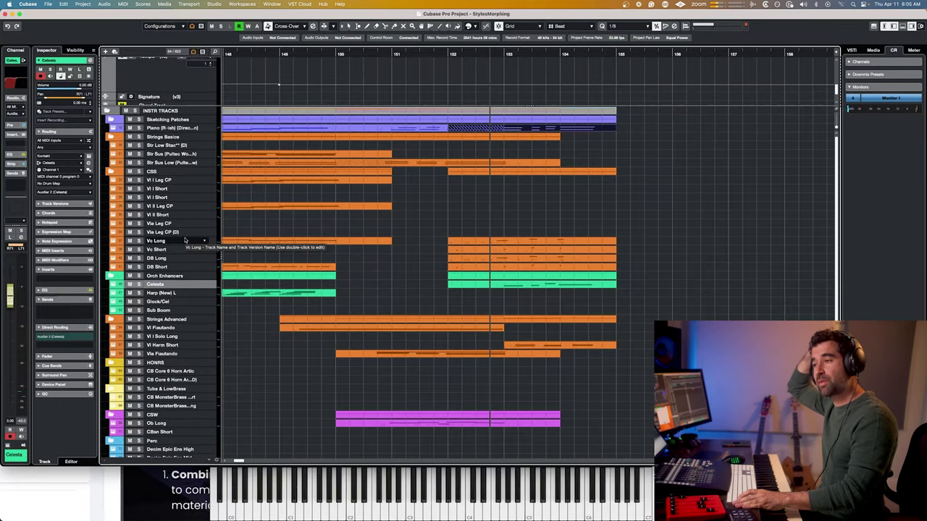
- Search the tracks for "tex", select Orch Textures Long and record a texture from bar 152 through bar 155
key(super+f)
text(tex)
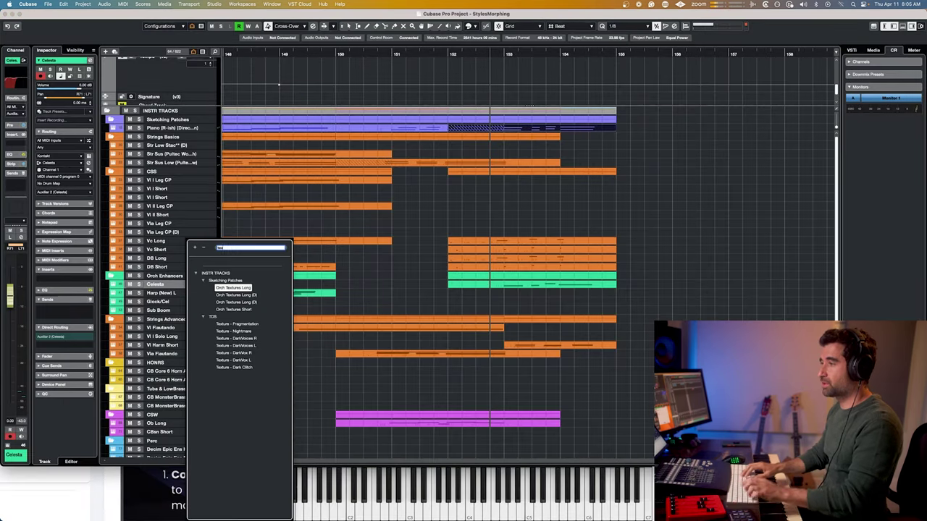
key(Return)
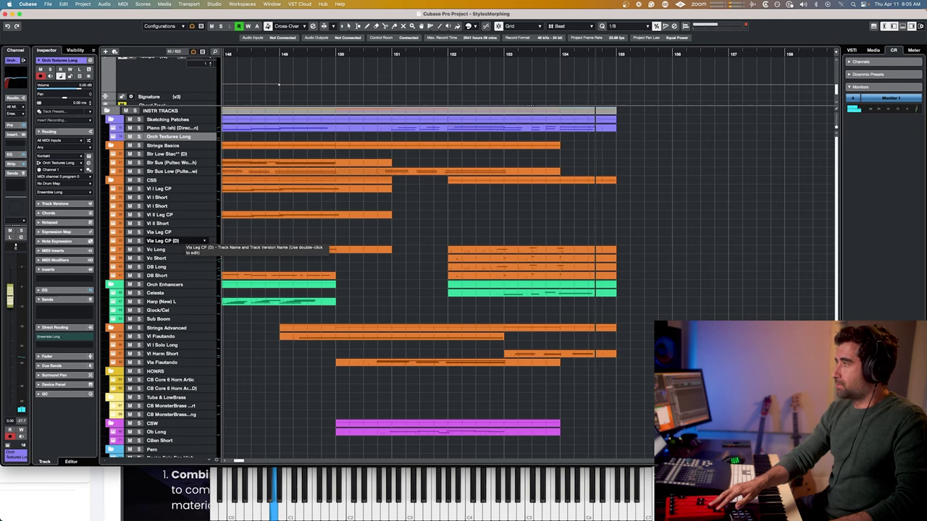
key(space)
key(shift+KP_Multiply)
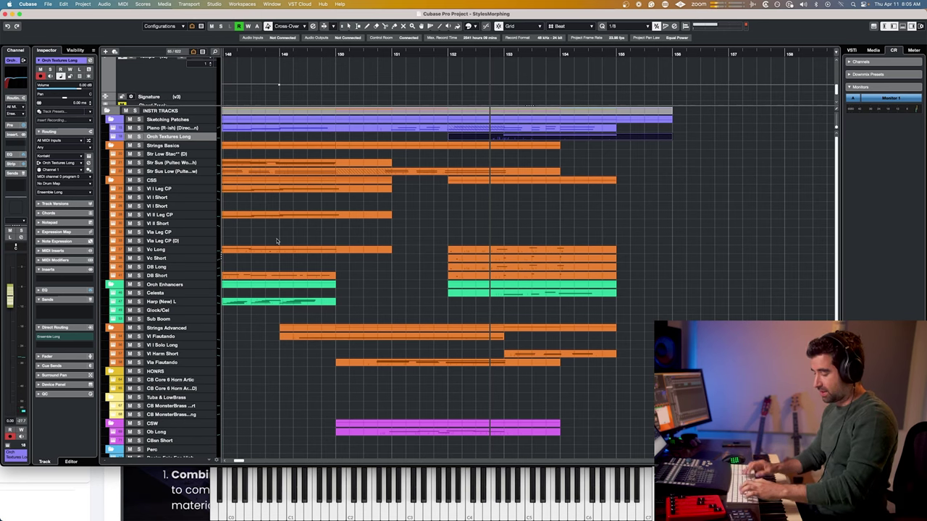
- Search the tracks for "harm", select Vl I Harmonics and record a sustained harmonics part over bars 152 to 154
key(super+f)
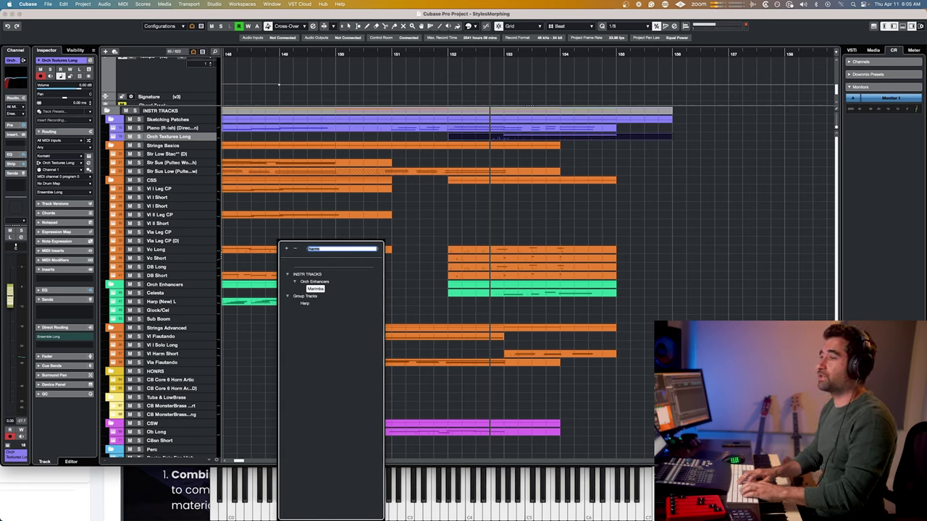
text(harm)
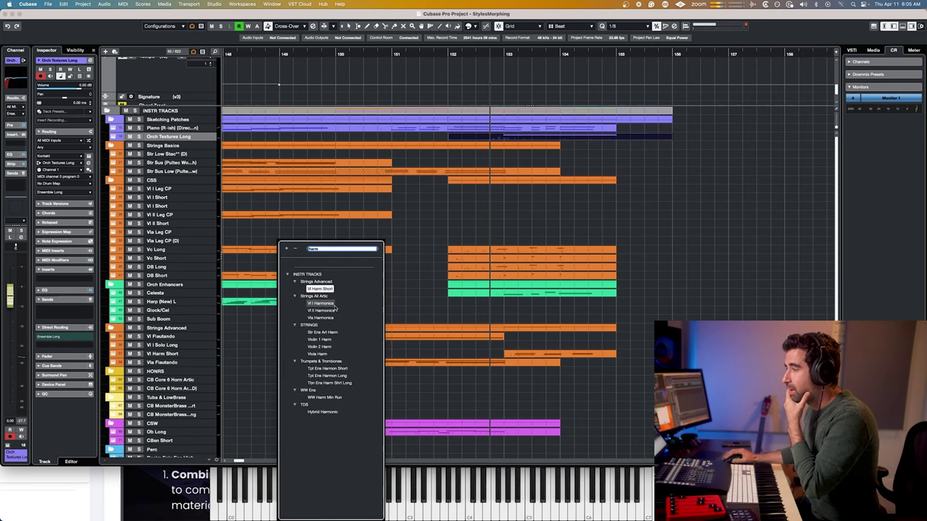
click(334, 305)
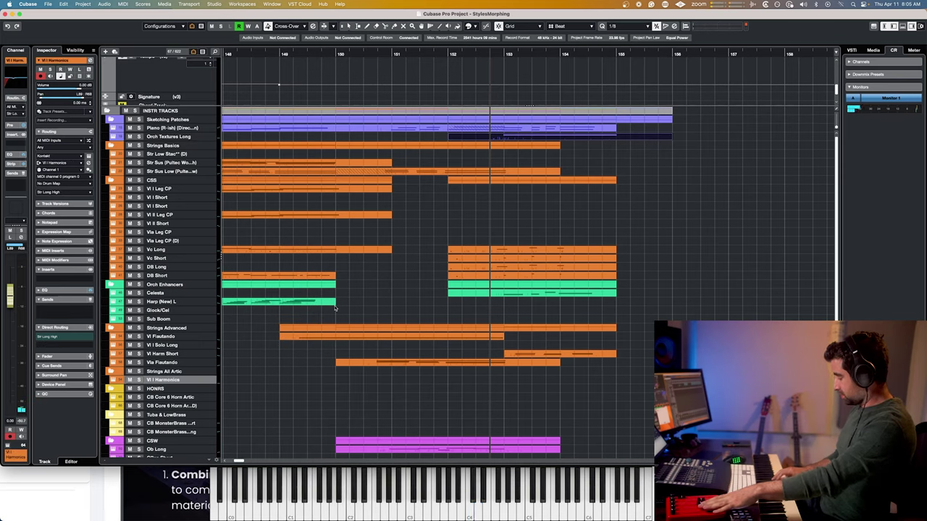
key(space)
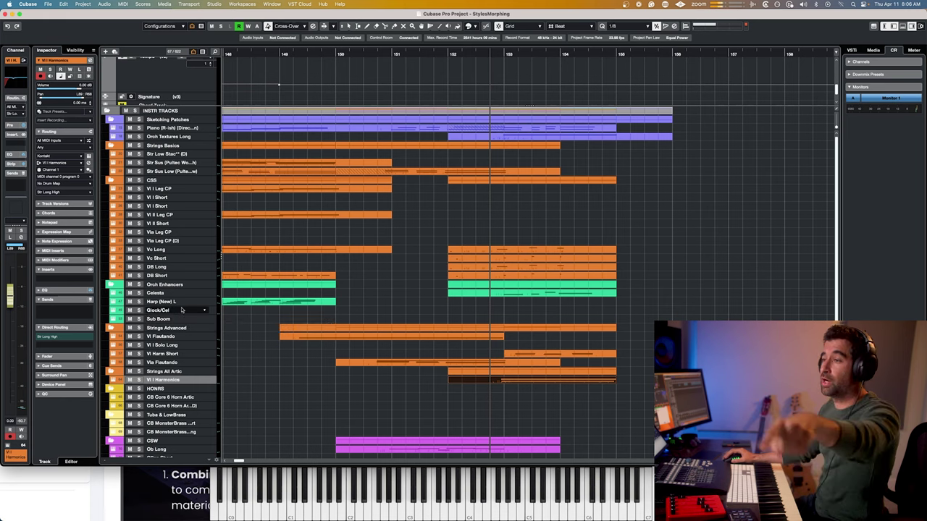
- Record a further DB Long part from bar 154 through bar 155 and copy it onto the Vc Long track
click(174, 266)
click(580, 53)
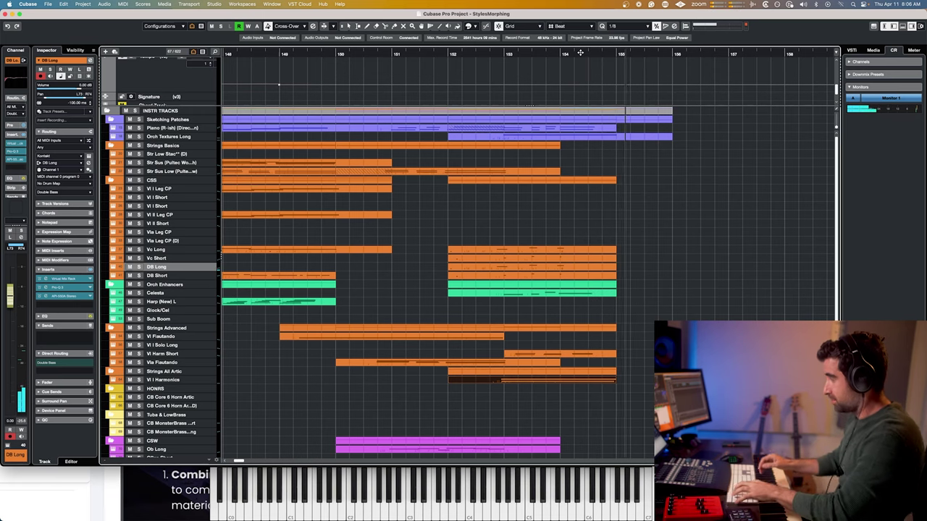
key(space)
drag(506, 268, 587, 249)
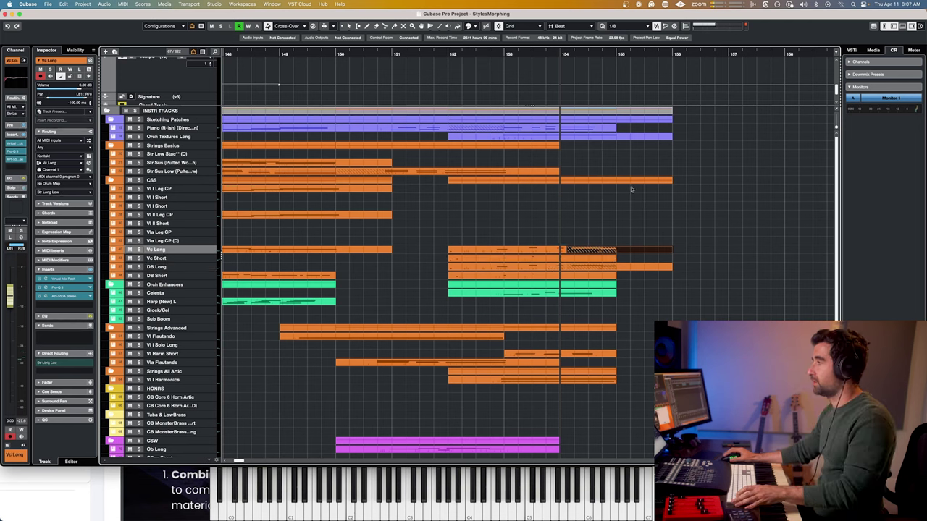
- Record a piano part over bar 154 on the Piano (R-ish) track and open it for review
click(155, 128)
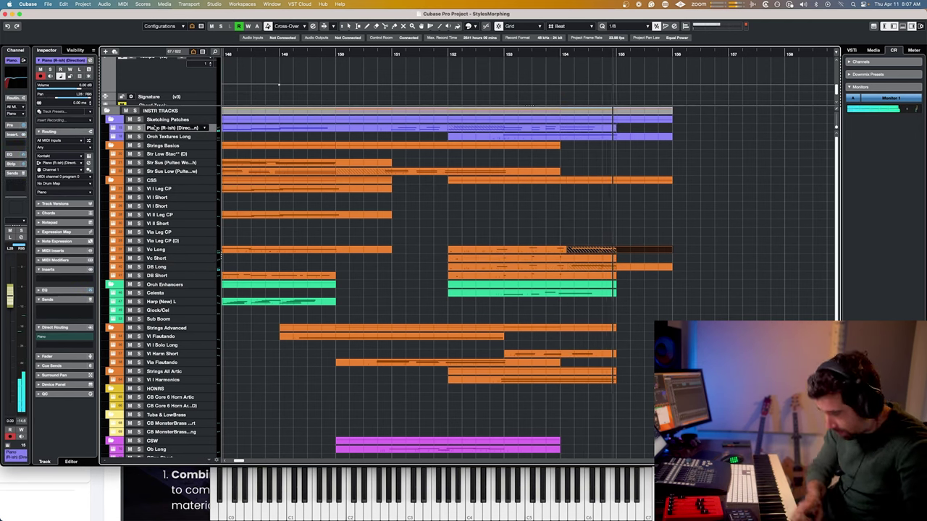
key(space)
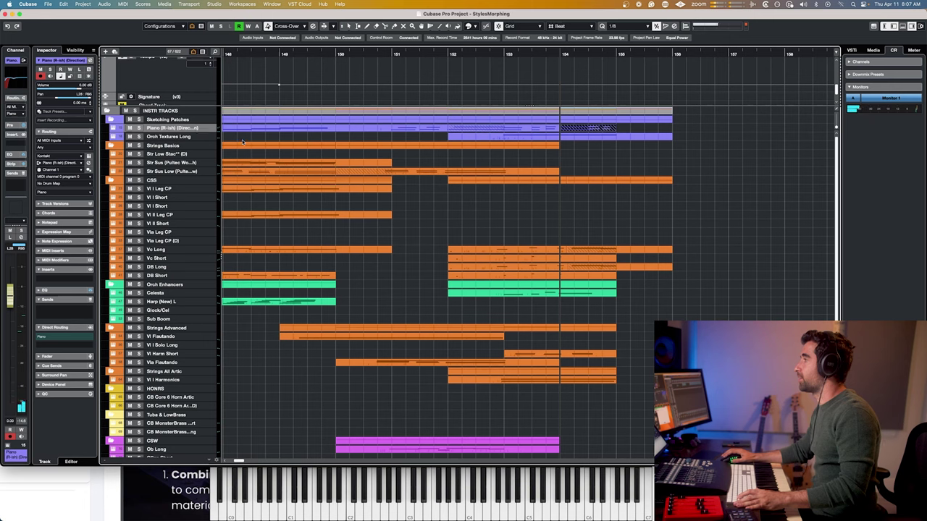
key(space)
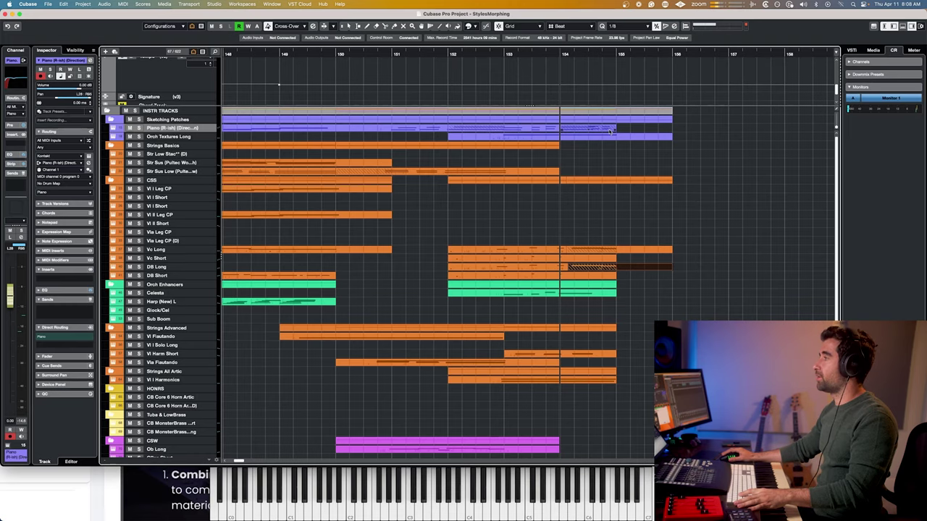
double_click(612, 131)
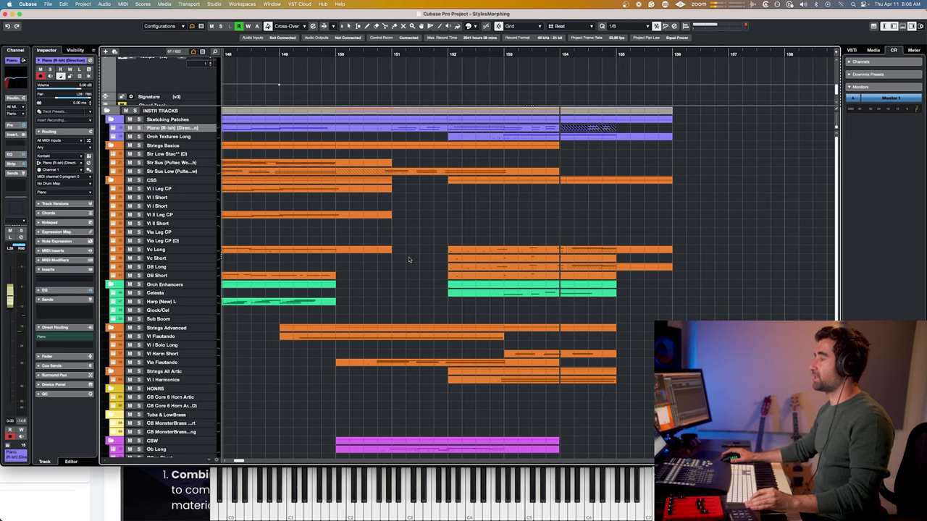
- Add a tempo point at bar 153 on the tempo track
scroll(409, 259, down, 5)
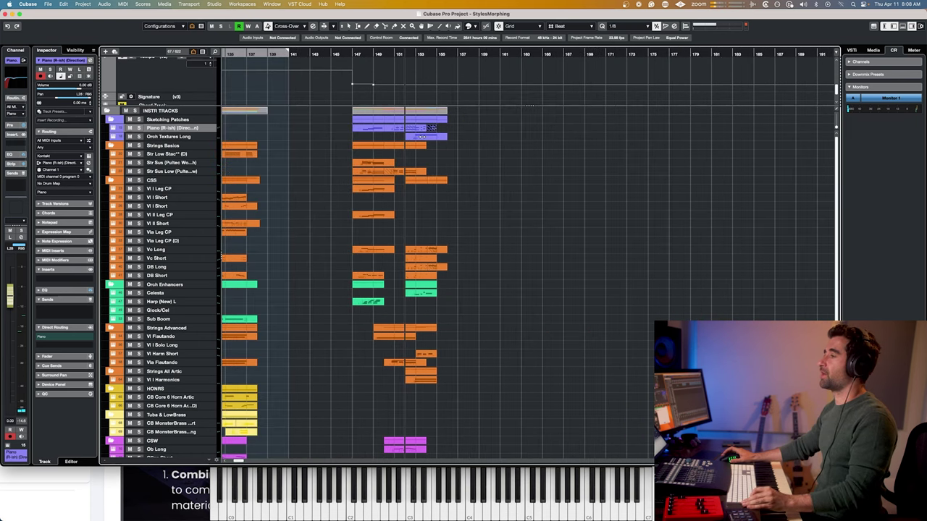
scroll(443, 140, up, 2)
key(h)
key(h)
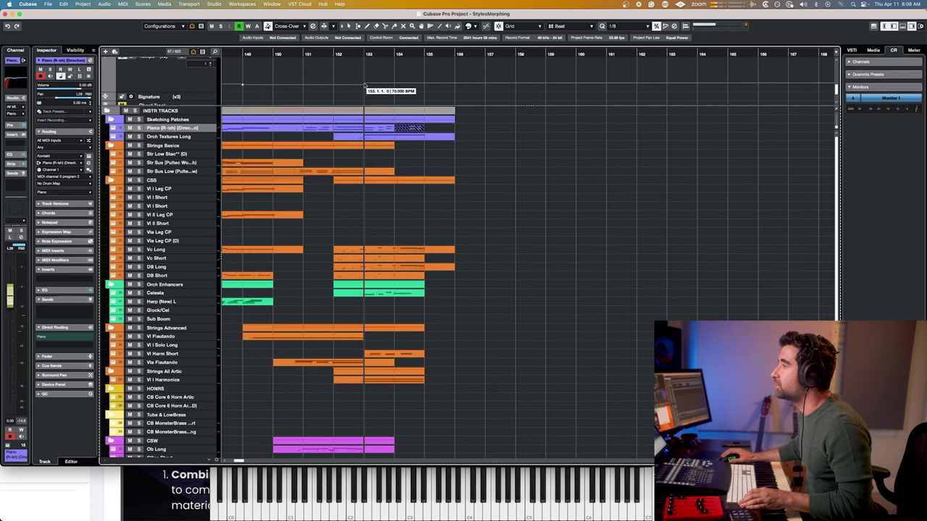
scroll(358, 112, left, 3)
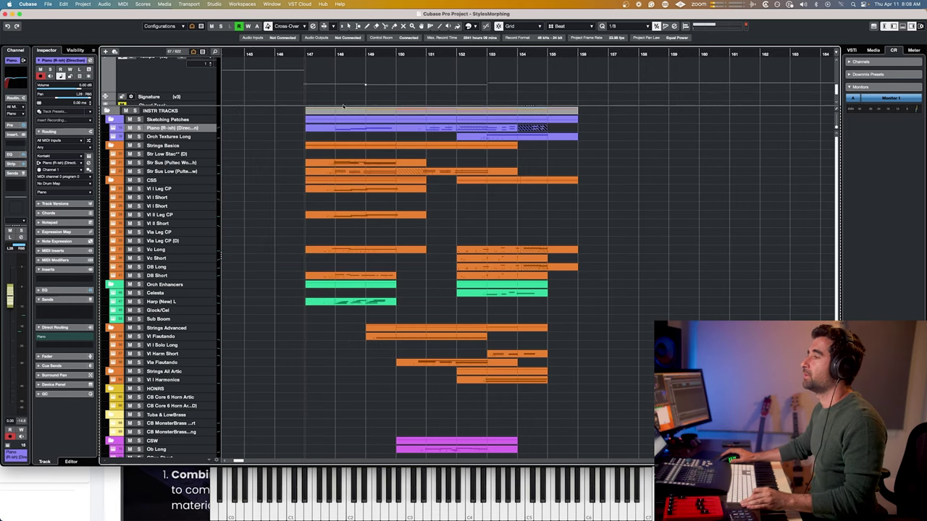
- Play back the cue from bar 147
click(306, 54)
key(space)
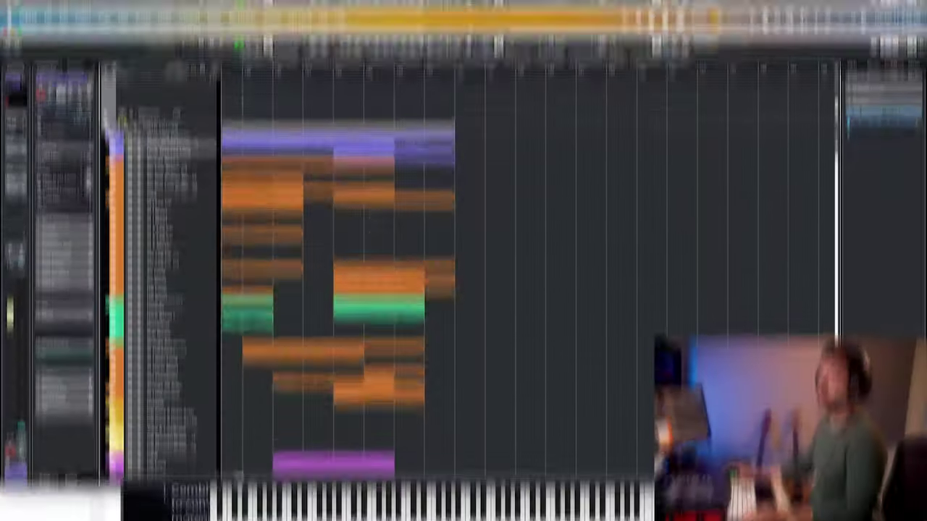
- Switch to Chrome and open the Action Mid Intensity composing recipe
key(super+Tab)
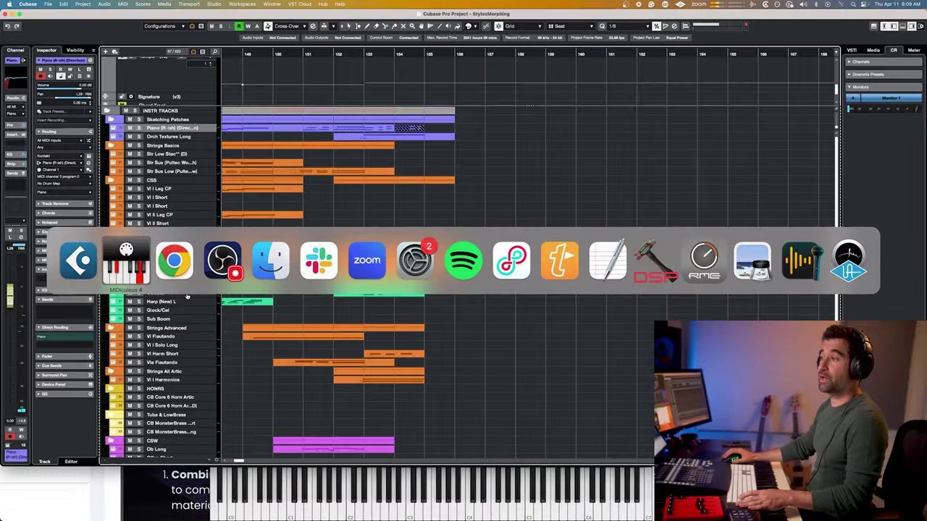
key(super+Tab)
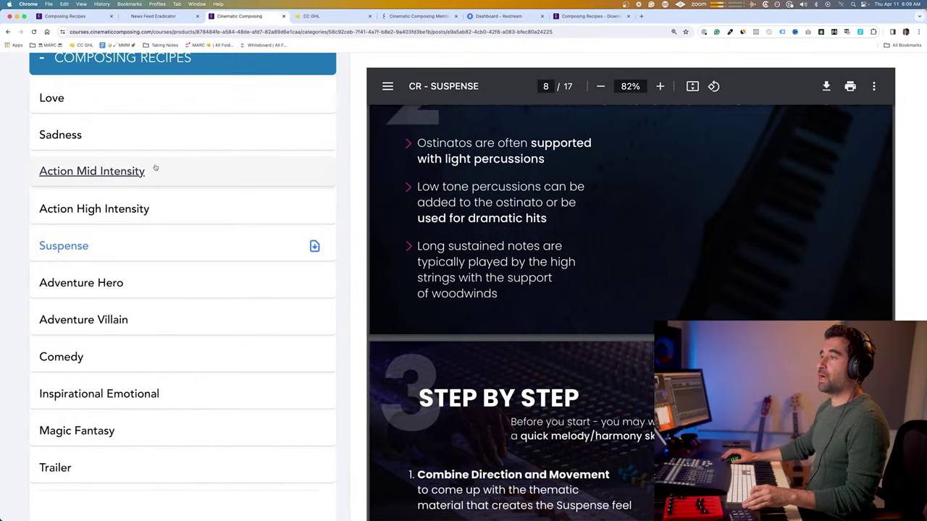
click(154, 168)
scroll(614, 274, right, 5)
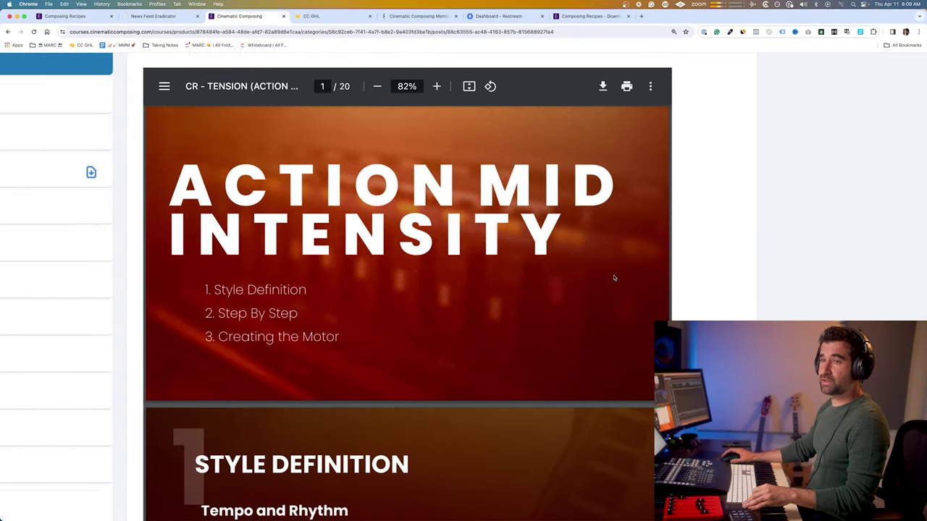
scroll(613, 278, right, 2)
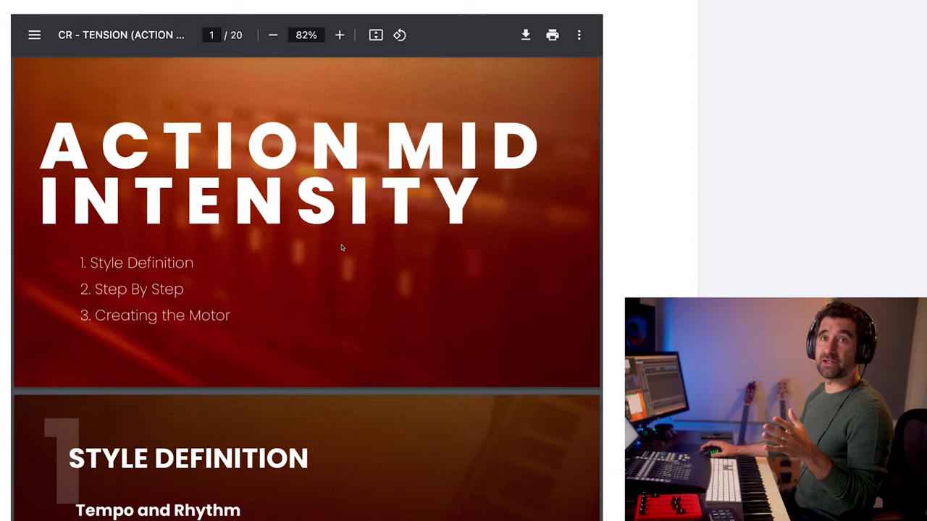
- Read the recipe's Tempo and Rhythm pages for typical tempo, subdivisions and meter
scroll(341, 247, down, 3)
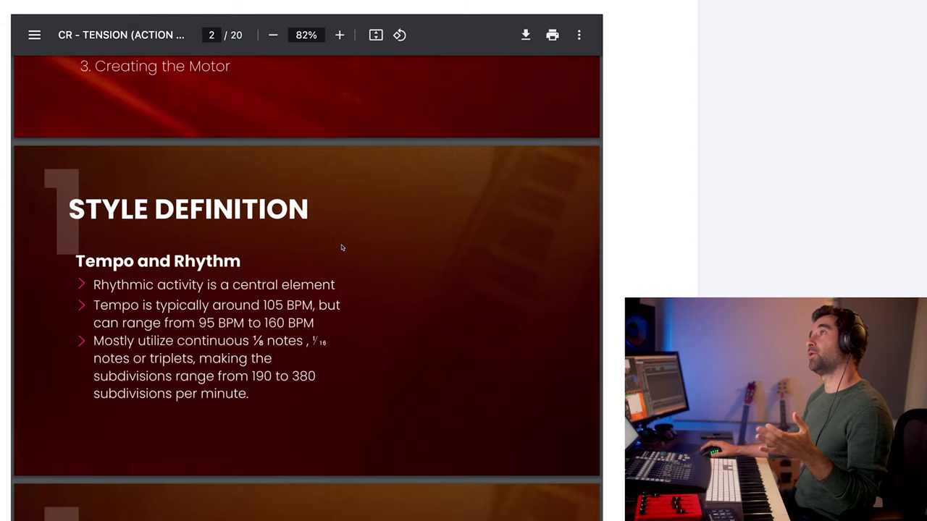
scroll(342, 247, down, 1)
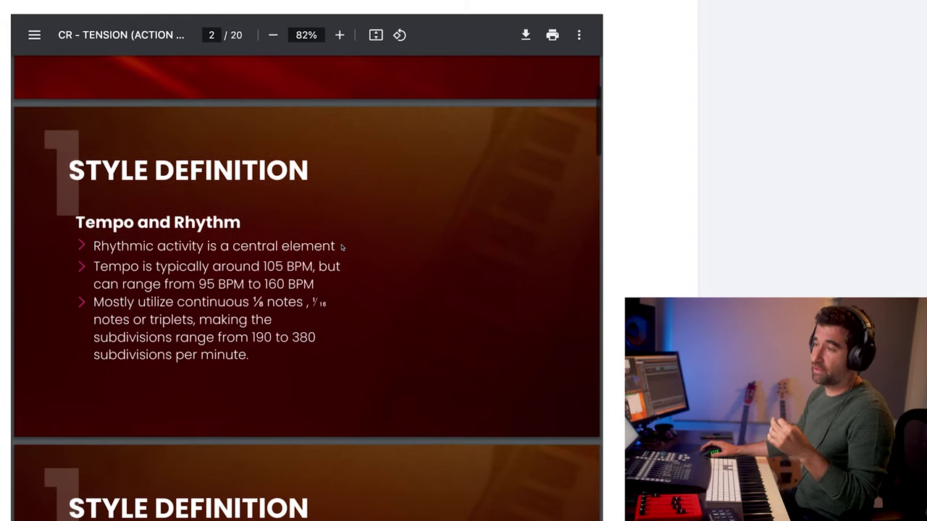
drag(155, 248, 305, 248)
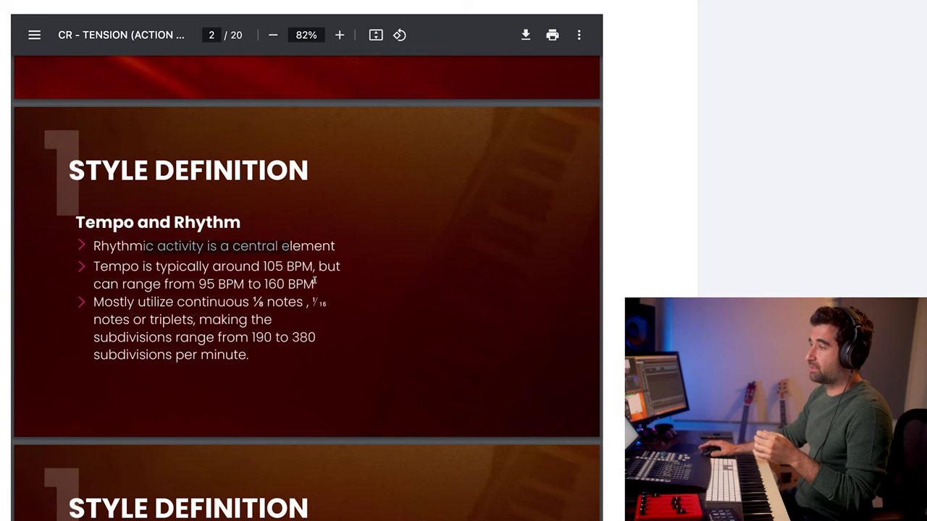
scroll(322, 293, down, 1)
scroll(306, 330, down, 5)
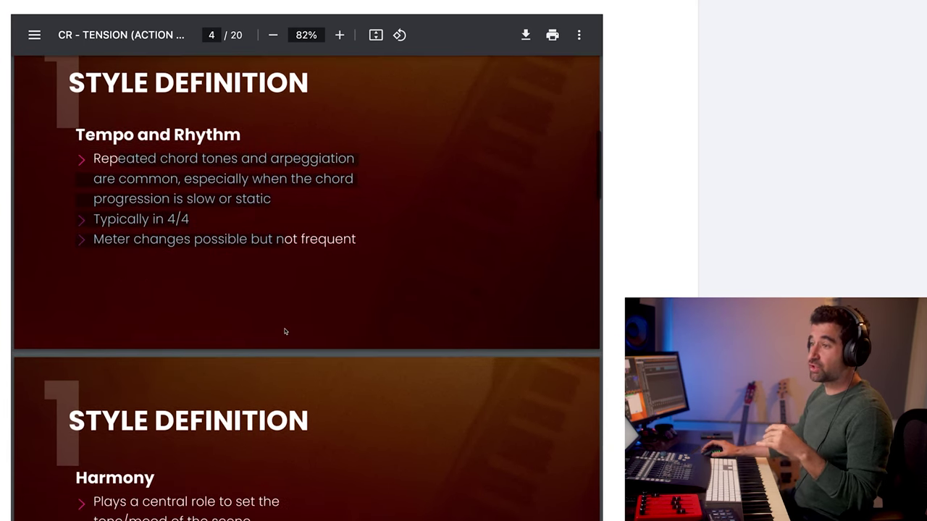
- Read the recipe's Harmony and Melody pages, marking the points on minor modes, harmonic material and motivic writing
scroll(285, 332, down, 4)
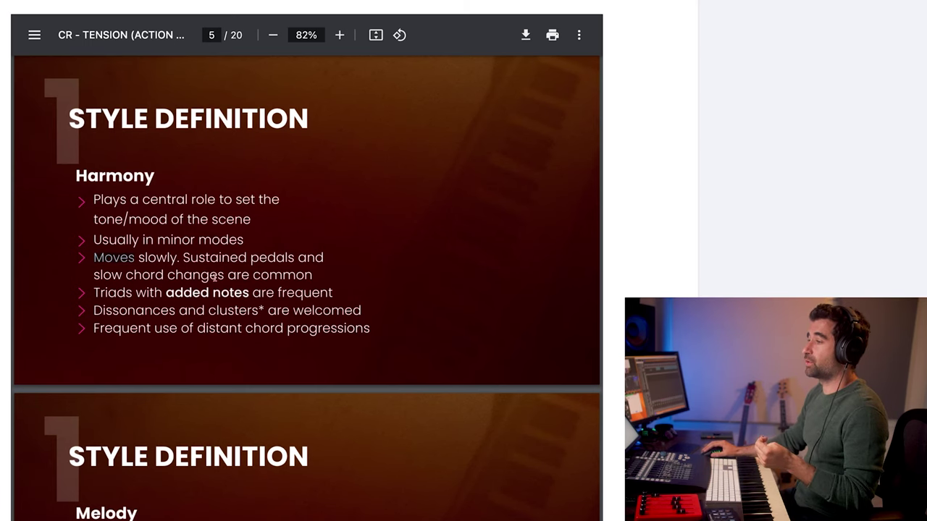
scroll(220, 322, down, 3)
drag(106, 330, 230, 329)
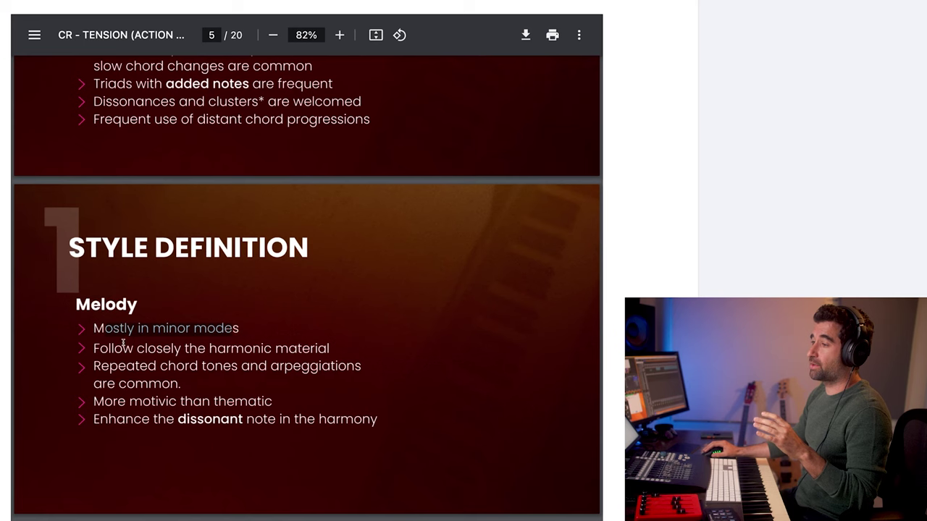
drag(95, 348, 159, 350)
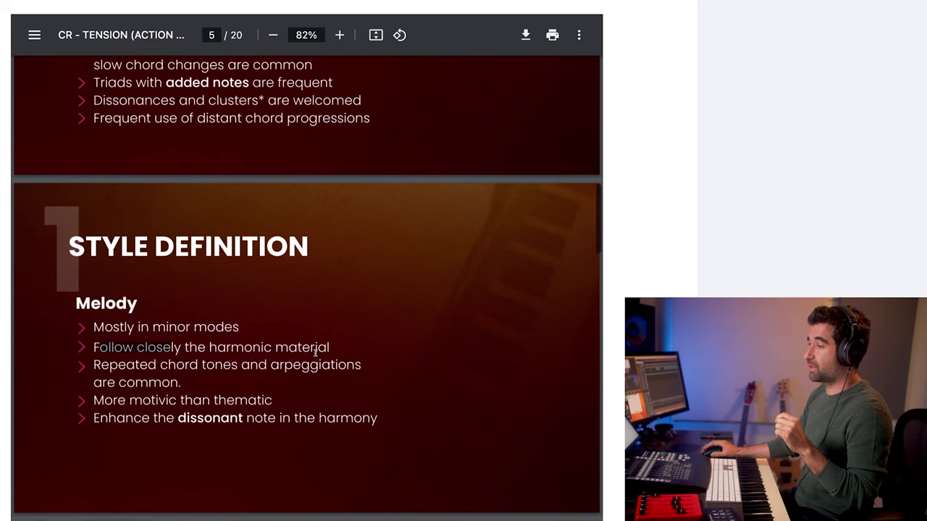
scroll(268, 351, down, 1)
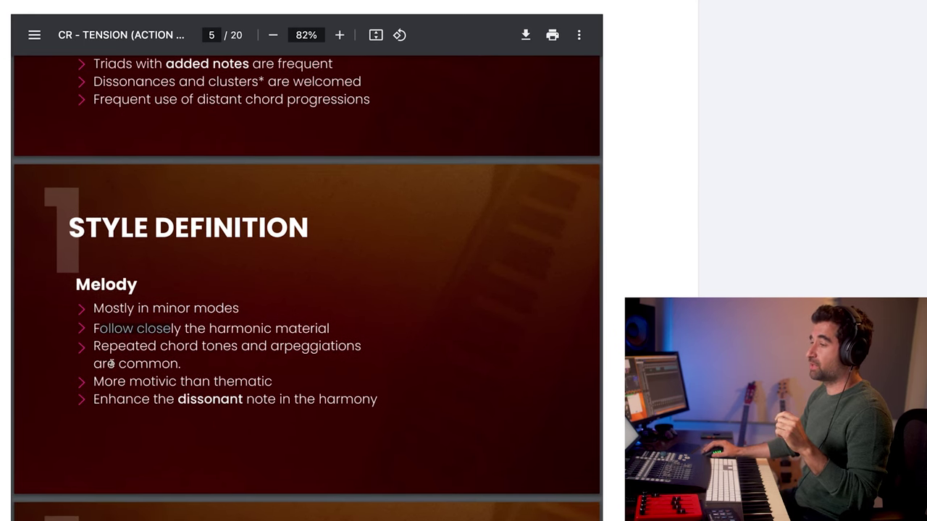
drag(105, 381, 169, 383)
scroll(270, 373, down, 5)
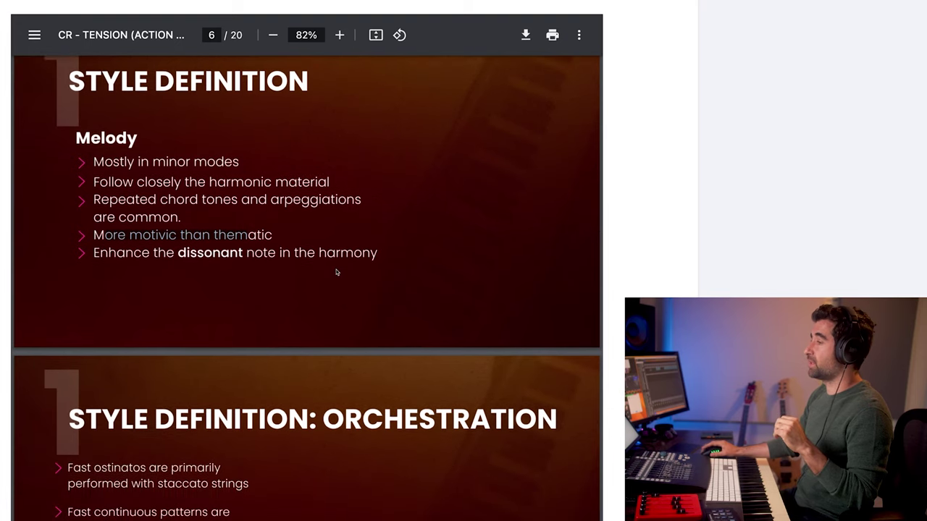
- Read the recipe's Orchestration pages for the roles of strings, woodwinds, percussion and brass, continuing towards the step-by-step section
scroll(336, 272, down, 7)
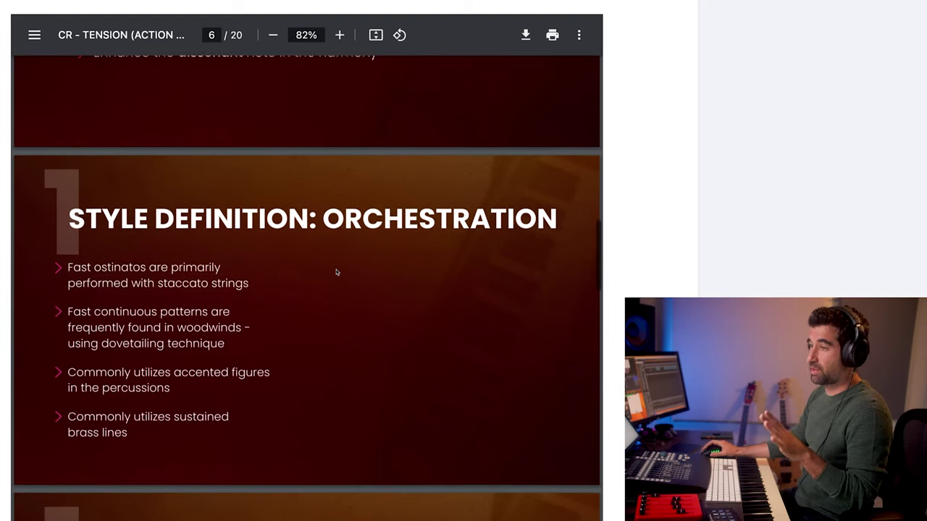
scroll(336, 272, down, 3)
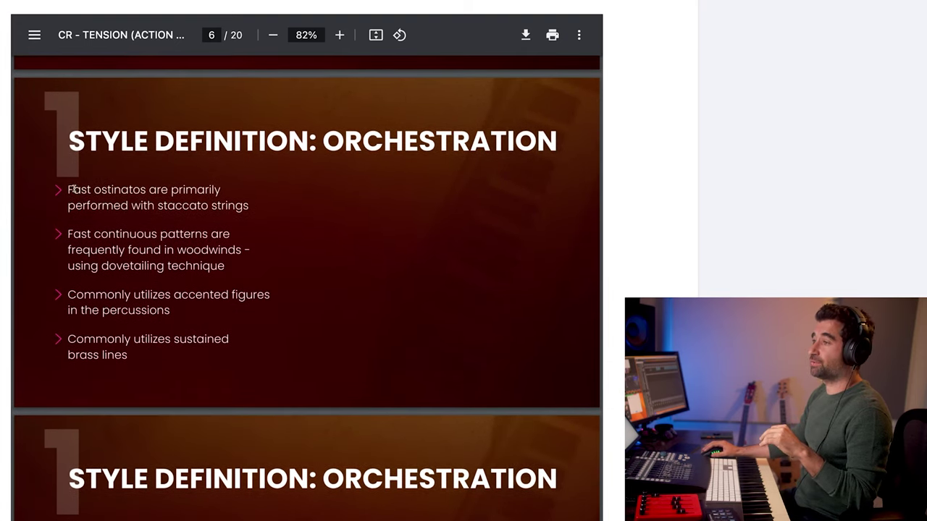
drag(74, 189, 218, 216)
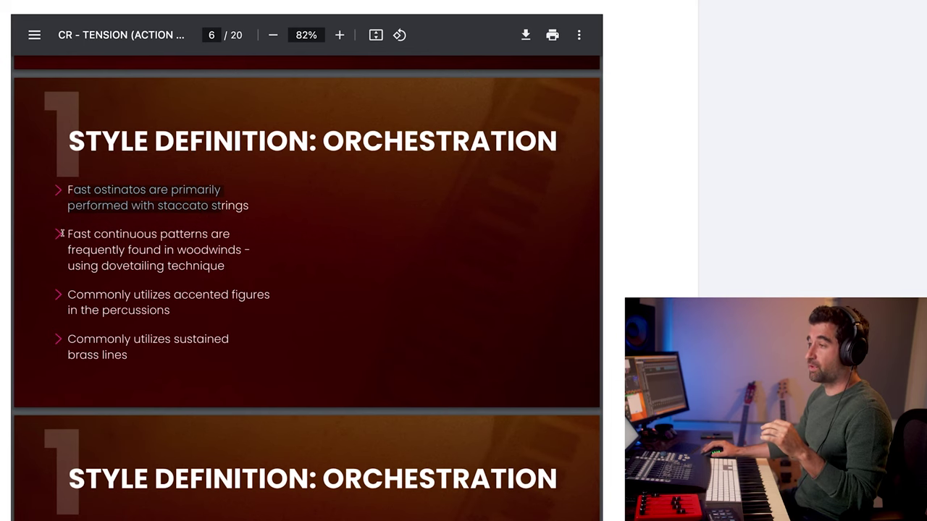
drag(68, 234, 140, 252)
scroll(219, 266, down, 2)
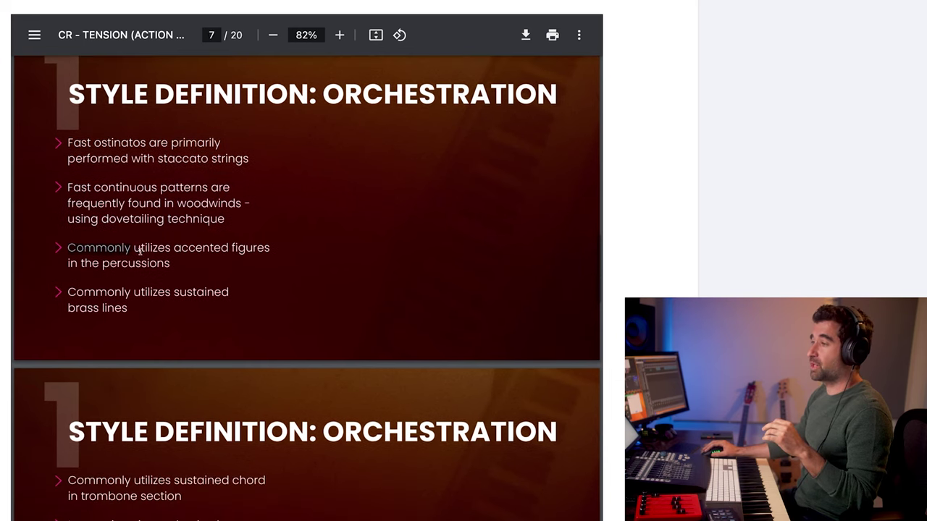
drag(85, 294, 146, 323)
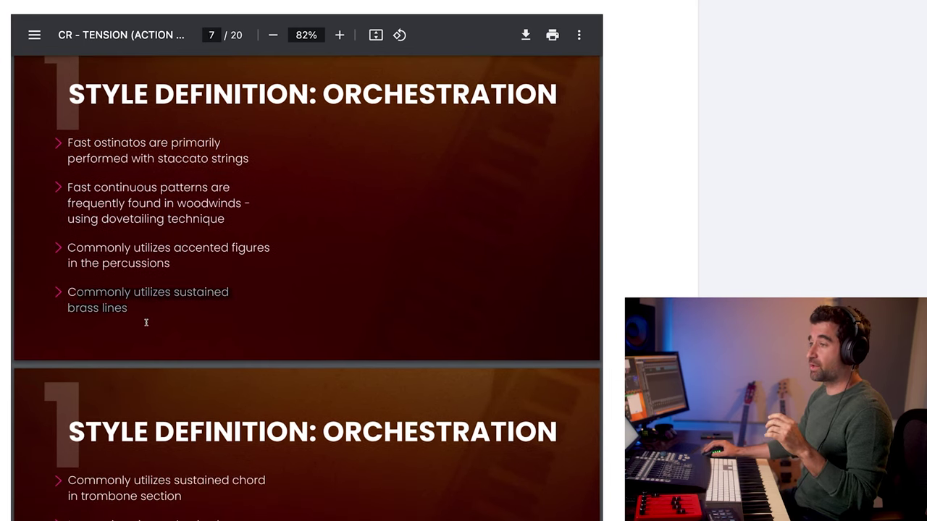
scroll(162, 324, down, 5)
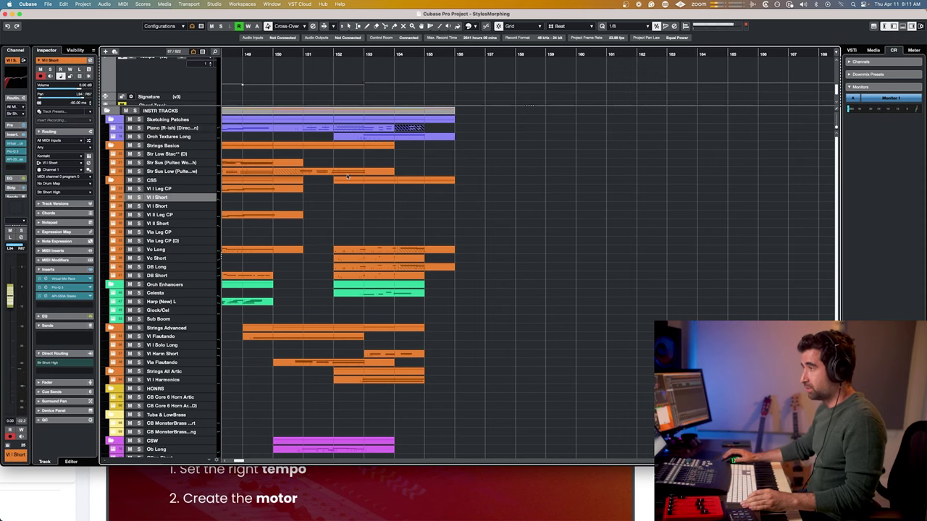
- Open the empty Vl I Short part at bar 154 in the Key Editor and step-enter an ostinato from bar 155
key(ctrl+e)
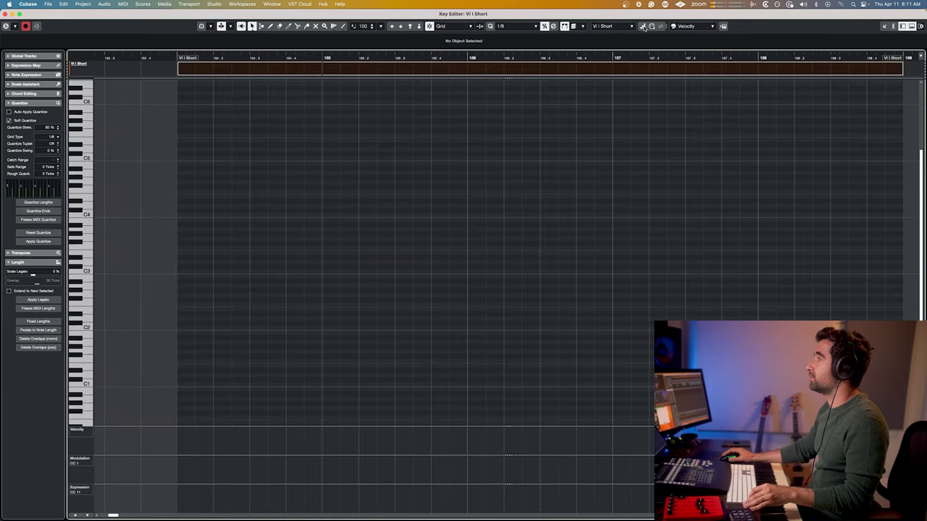
click(642, 26)
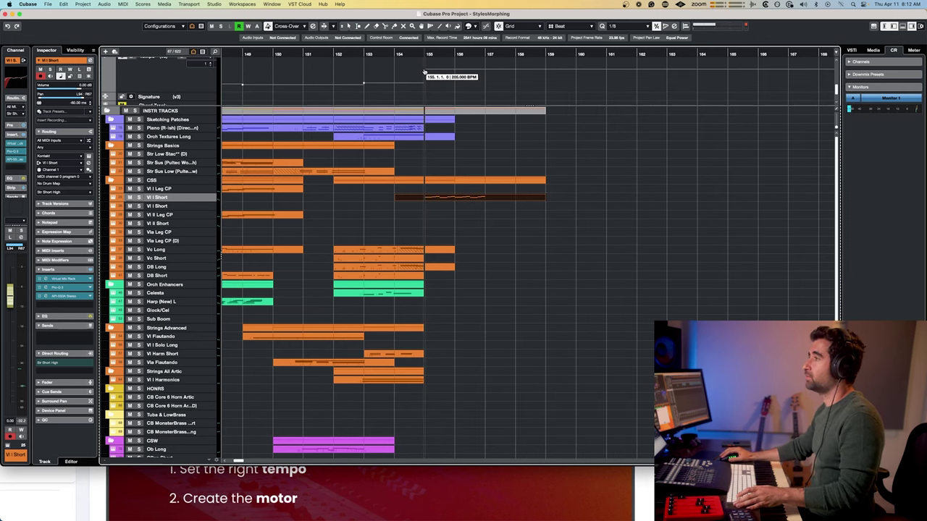
- Set a tempo point of 205 BPM at bar 155 and play back the transition into the ostinato
drag(424, 68, 425, 69)
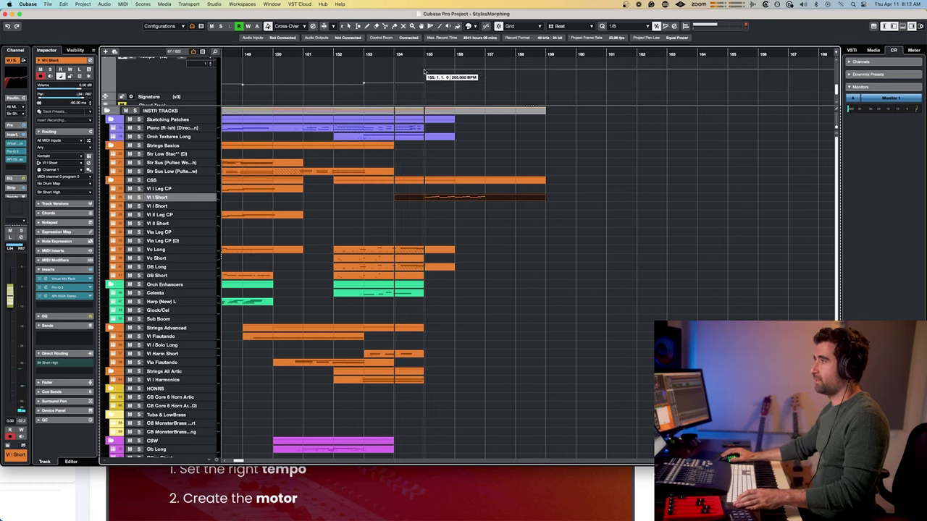
key(space)
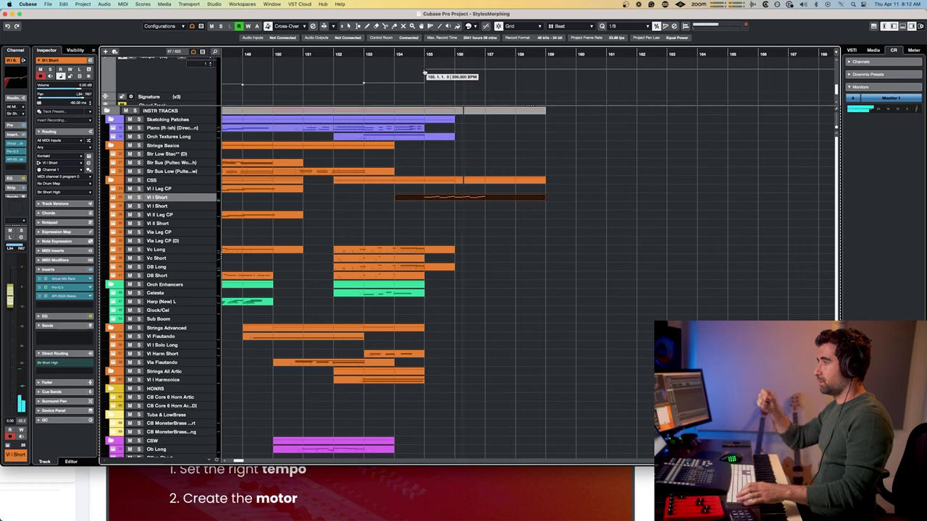
key(space)
- Split the Vl I Short part at bars 157 and 155, deleting the empty section after bar 157
alt+click(484, 198)
key(Delete)
alt+click(423, 199)
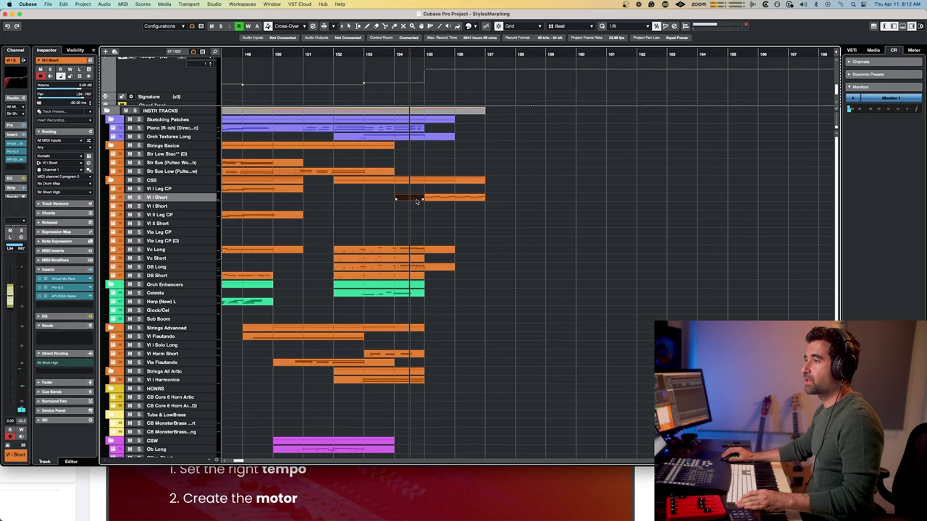
- Copy the Vl I Short parts onto the Vl II Short track and clear all notes from the copy at bar 155
drag(416, 205, 418, 222)
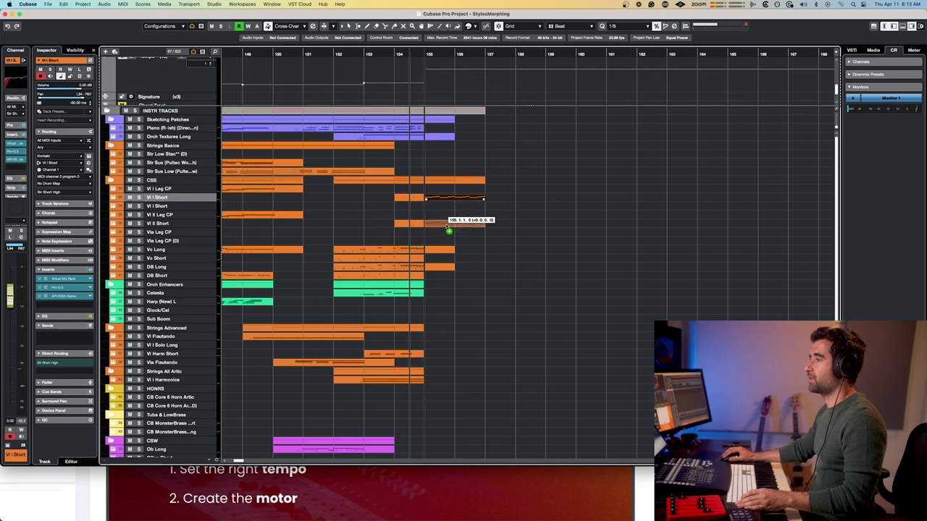
double_click(447, 202)
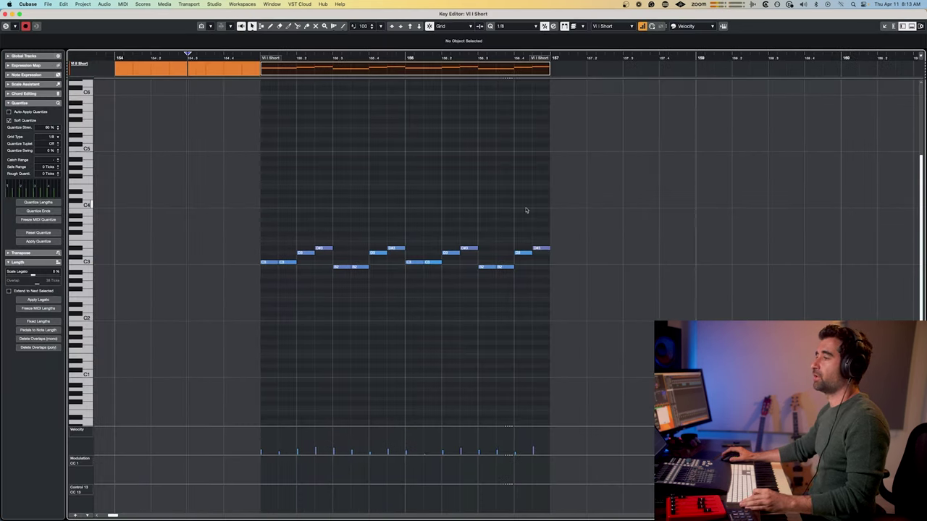
drag(569, 204, 262, 303)
key(Delete)
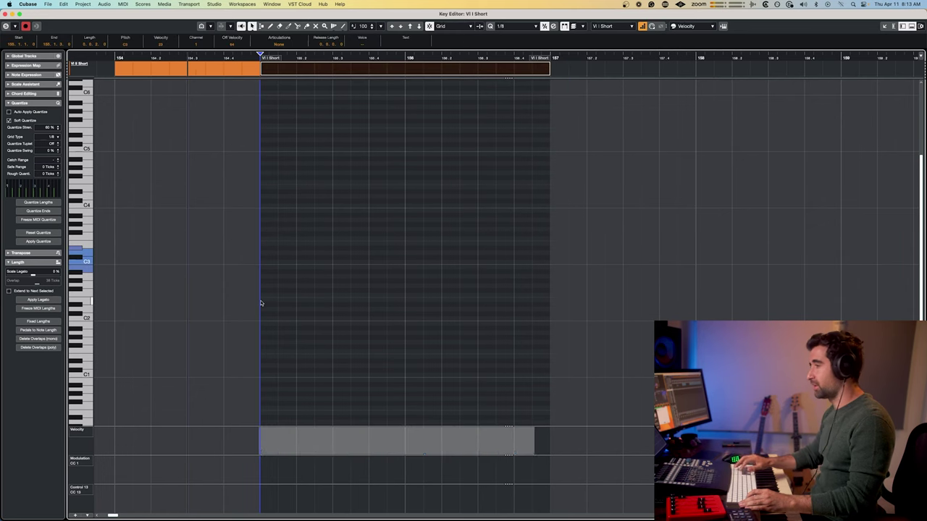
- Step-enter a Vl II Short eighth-note ostinato on C3, A#2 and G#2 from bar 155 and delete the stray low note
key(KP_Multiply)
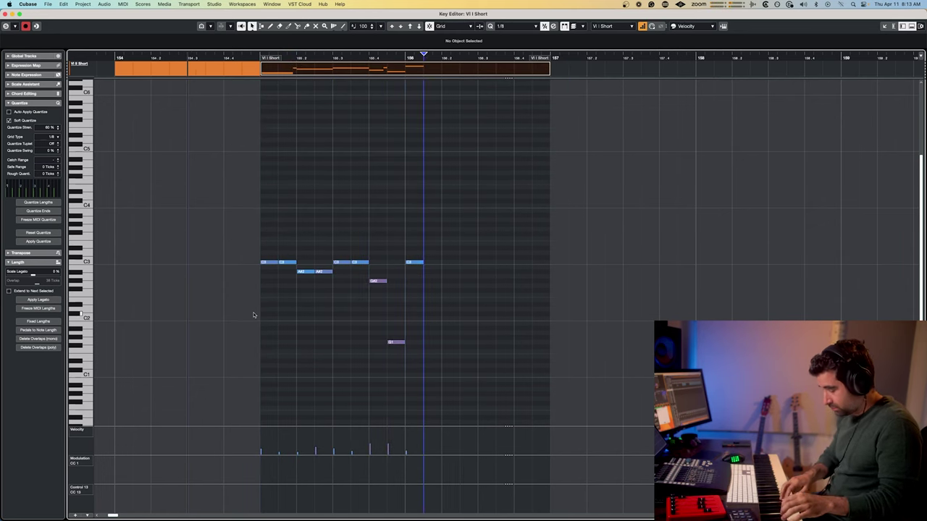
key(space)
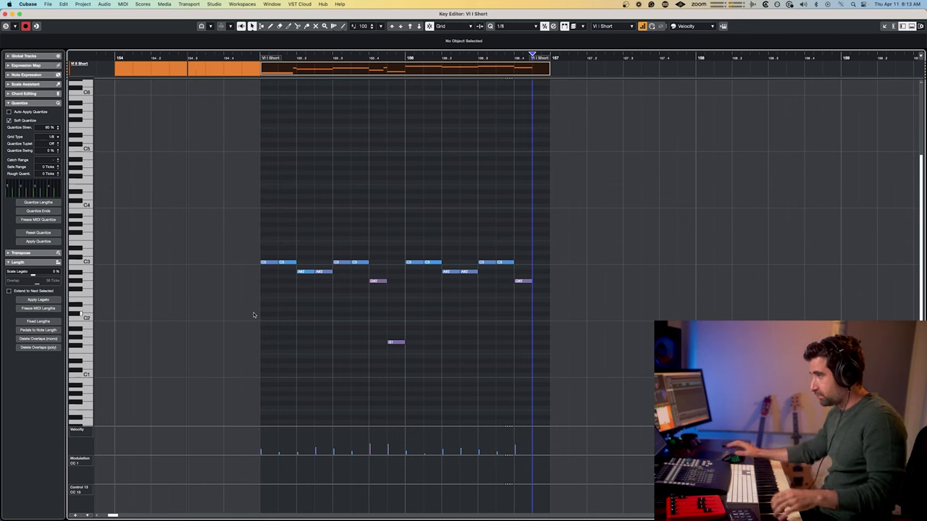
drag(340, 338, 483, 367)
key(Delete)
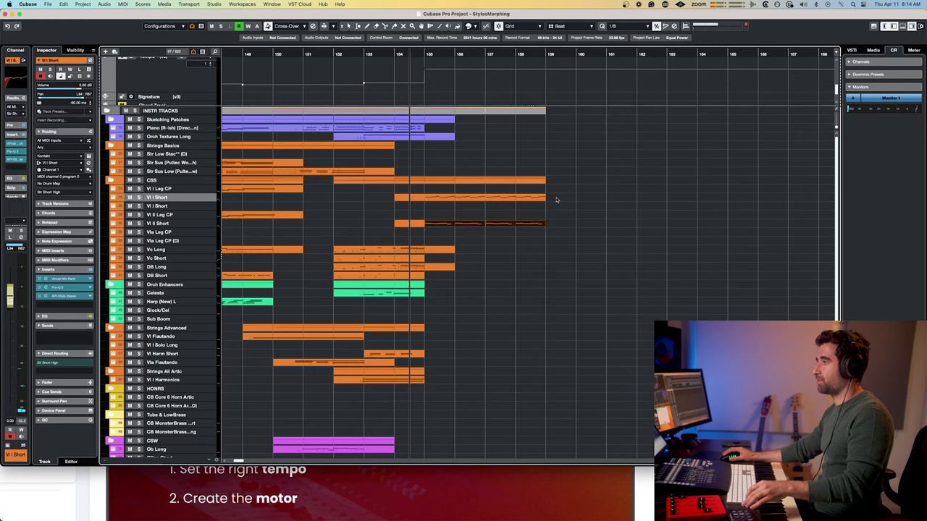
- Duplicate the Vl I Short and Vl II Short ostinatos from bar 159 up to bar 163
drag(566, 197, 564, 223)
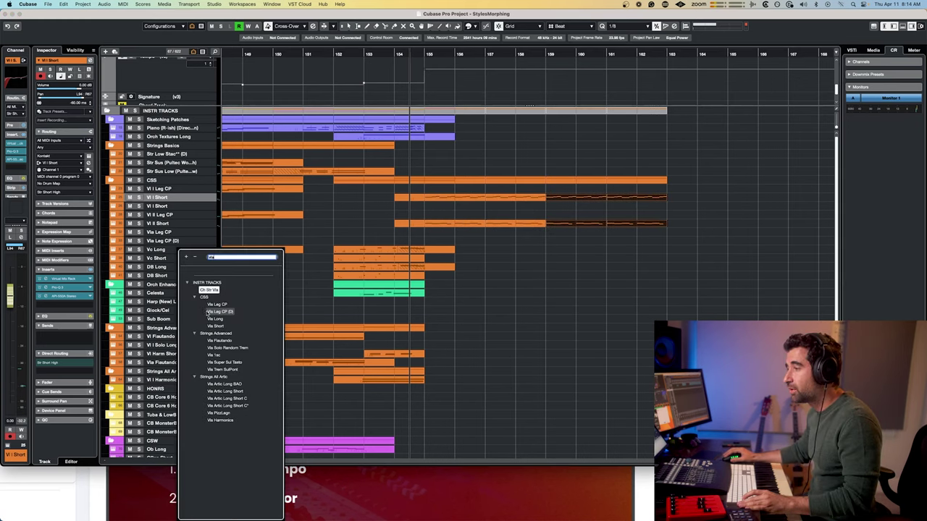
- Choose the Via Short track from the track search, record a two-bar ostinato at bar 155 and repeat it up to bar 163
click(215, 326)
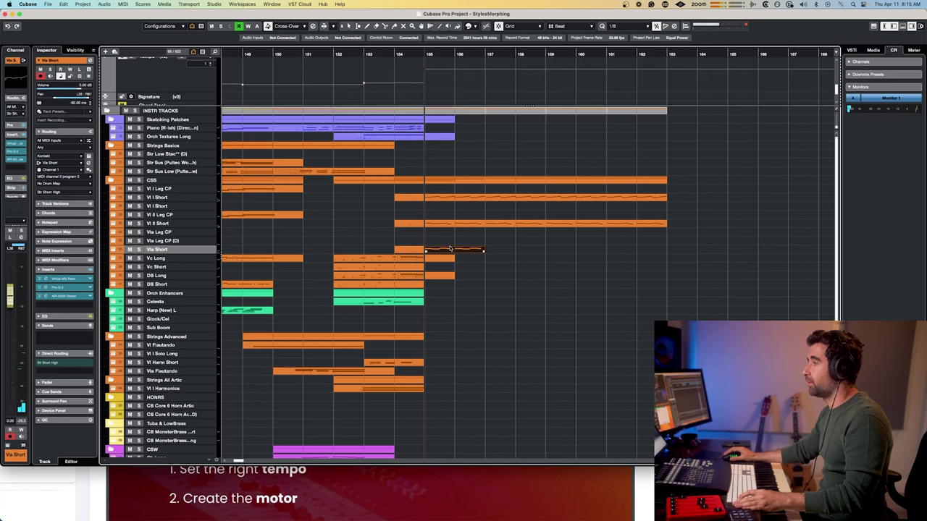
drag(446, 251, 665, 253)
- Capture a Vc Short part played along from bar 157 and repeat it up to bar 163
click(172, 267)
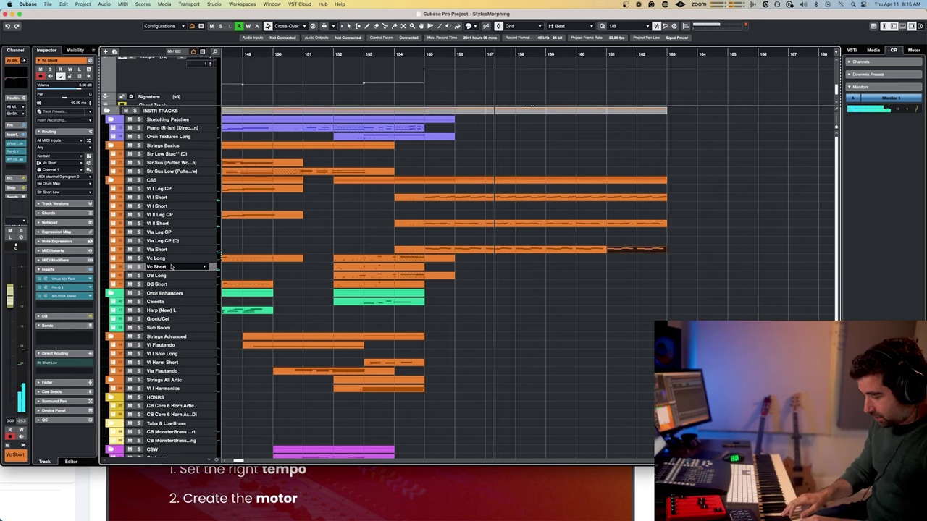
key(space)
key(shift+KP_Multiply)
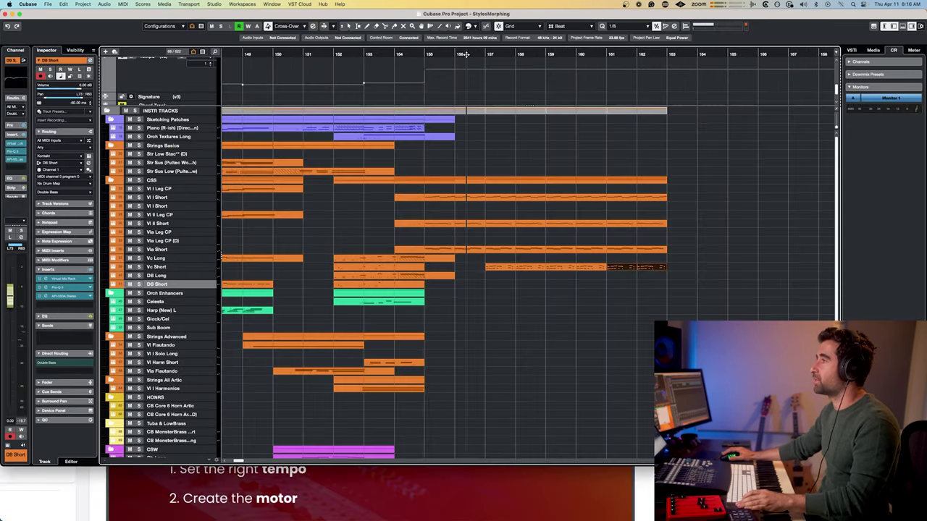
- Record a one-bar Vc Short lead-in at bar 156 and a DB Short part from bar 156 up to bar 164
click(185, 267)
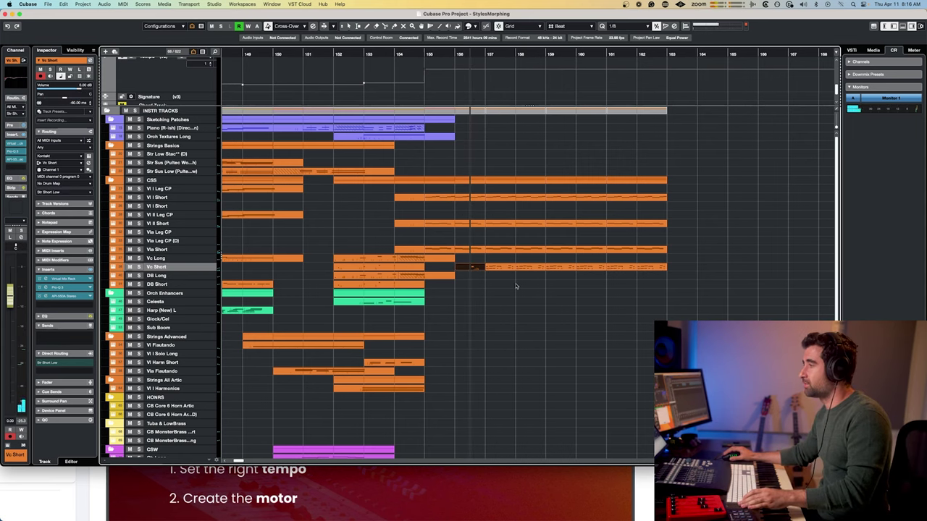
drag(478, 275, 485, 290)
click(180, 284)
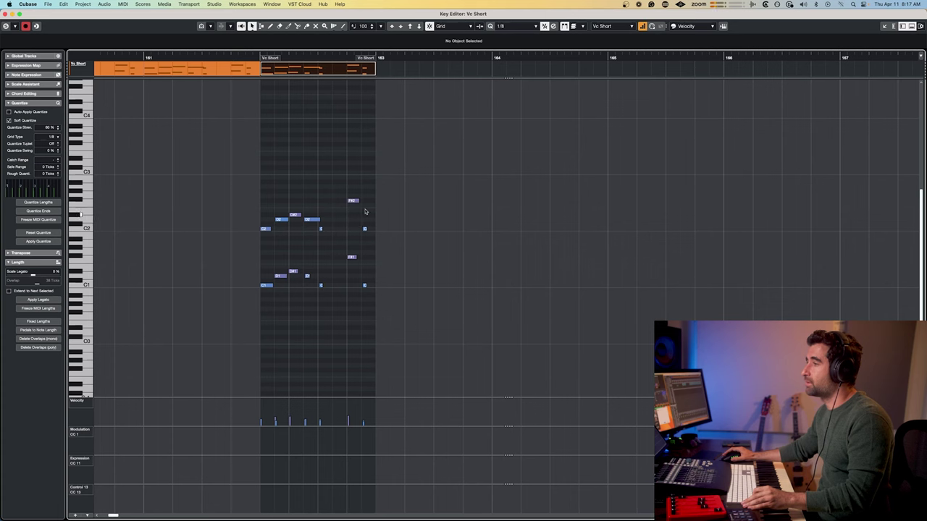
- Delete the closing F#2, F#1, C2 and C1 notes in bar 162 of Vc Short and continue the track up to bar 164
drag(450, 149, 346, 320)
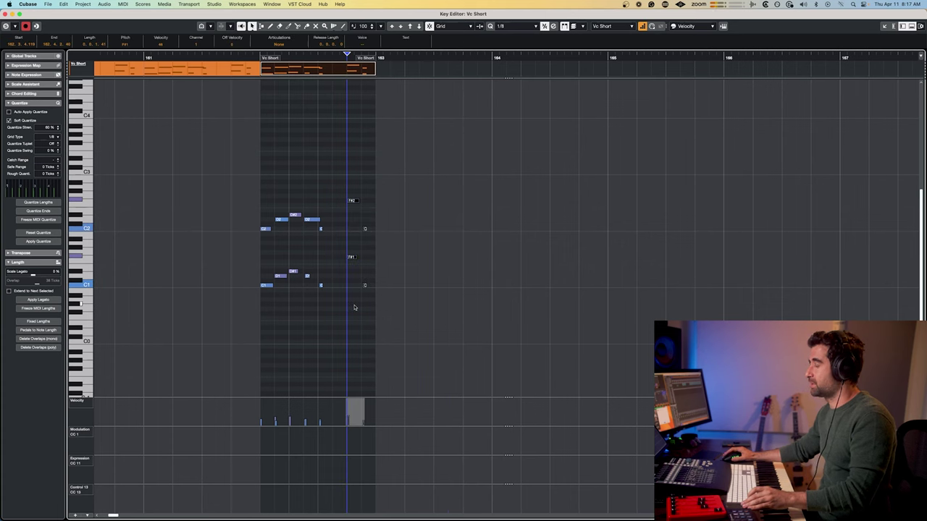
key(Delete)
click(643, 27)
click(257, 44)
click(209, 122)
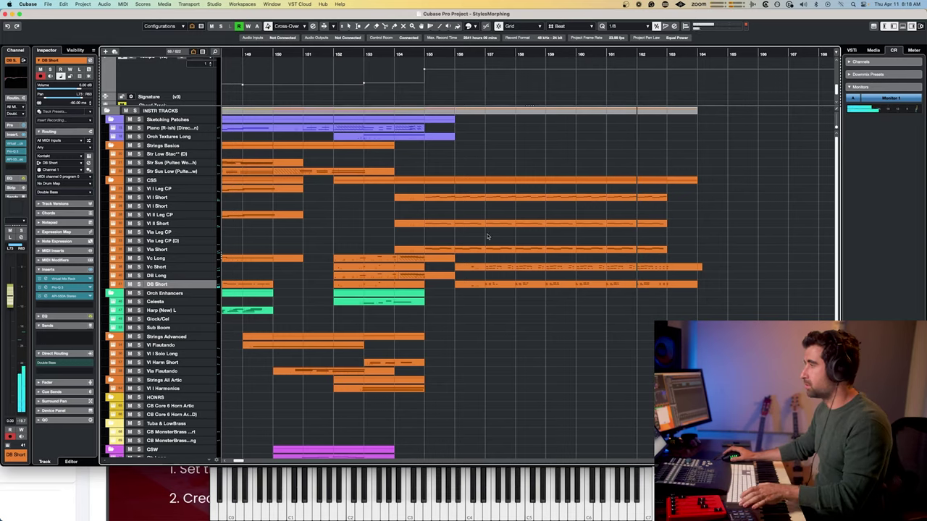
- Record a Perc Low - dist (C1) pulse on D#3 from bar 155, with one long note at the start of each bar from bar 157
click(419, 54)
scroll(547, 210, down, 8)
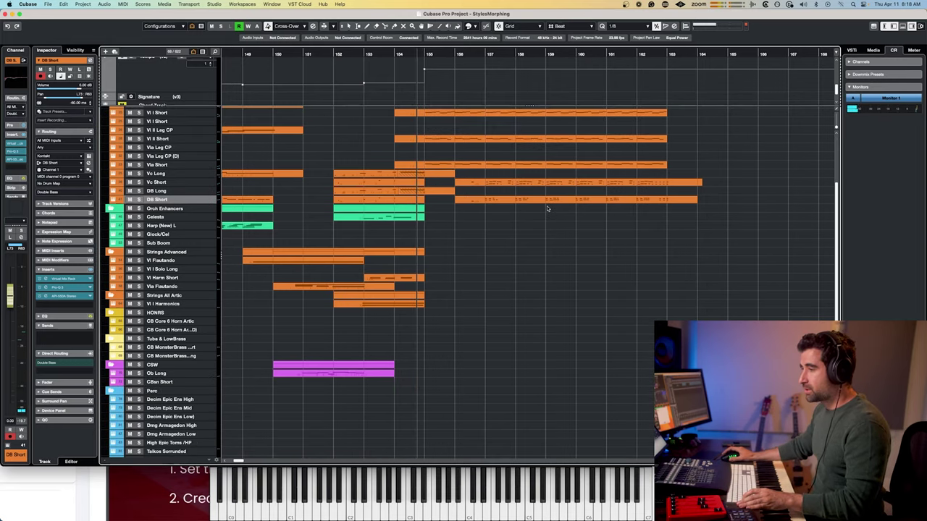
click(172, 422)
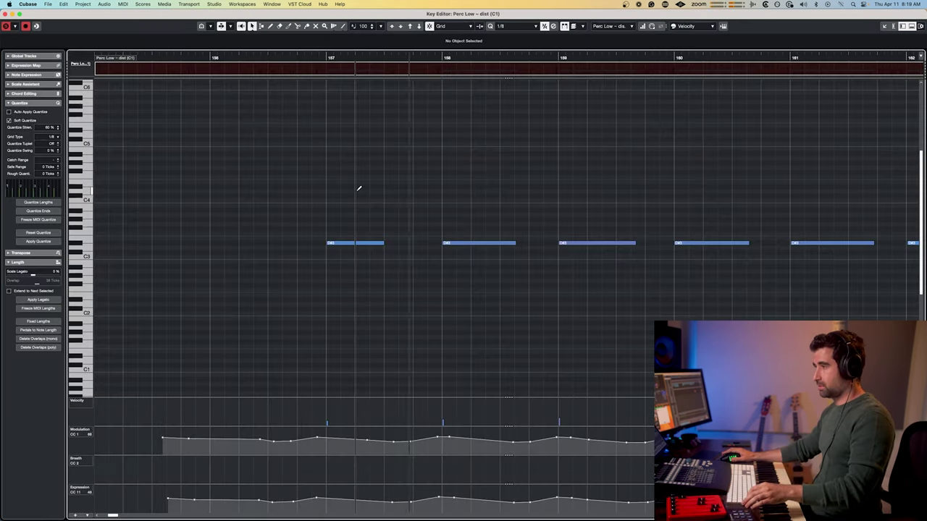
scroll(359, 191, down, 1)
scroll(407, 187, down, 4)
scroll(407, 186, right, 2)
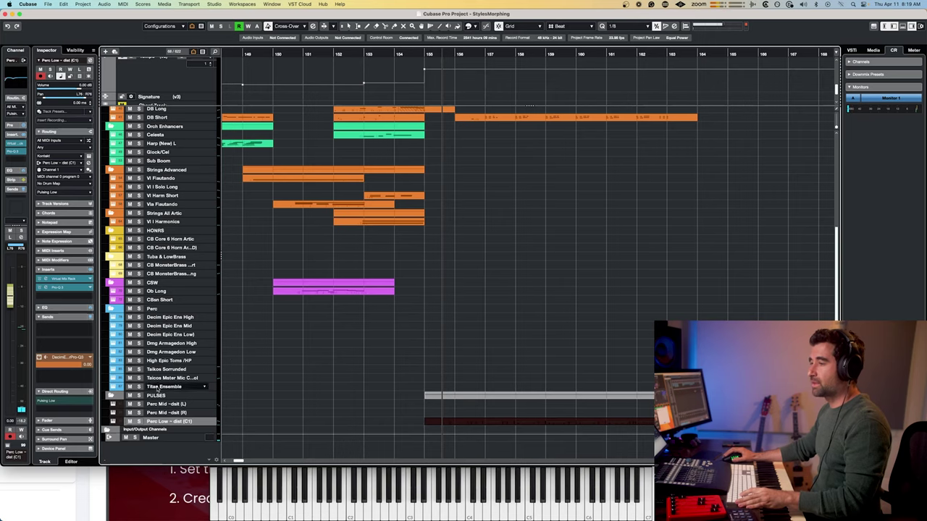
- Record a Taikos Sorrunded pattern from bar 156 to bar 164 and layer the same pattern on the Taicos Meter Mic track
click(155, 369)
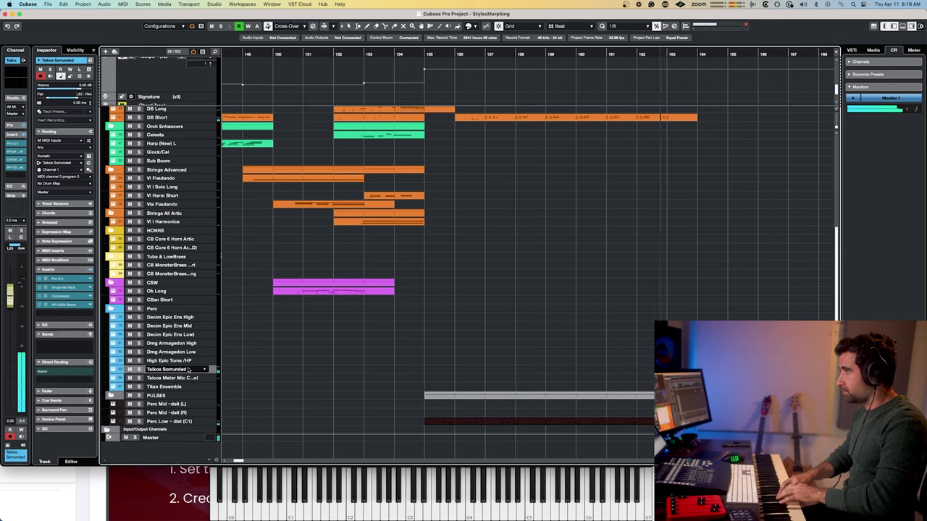
key(space)
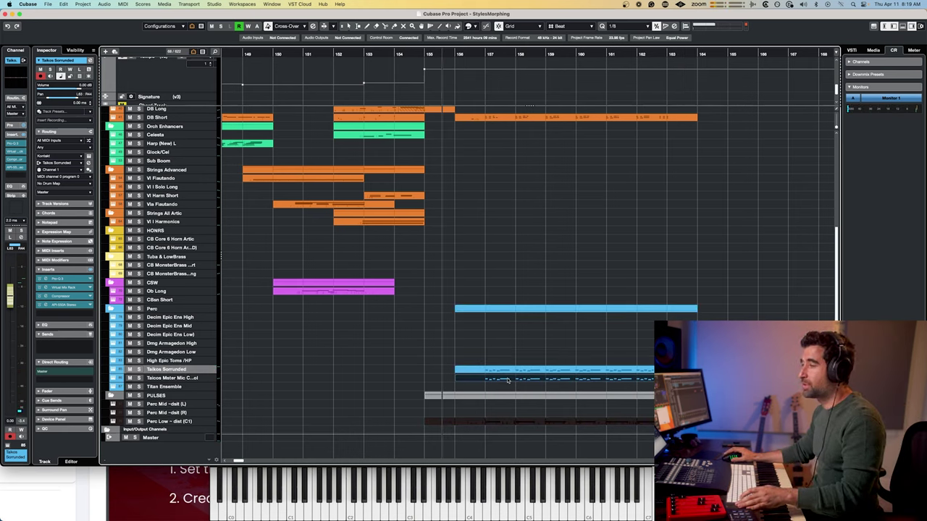
key(space)
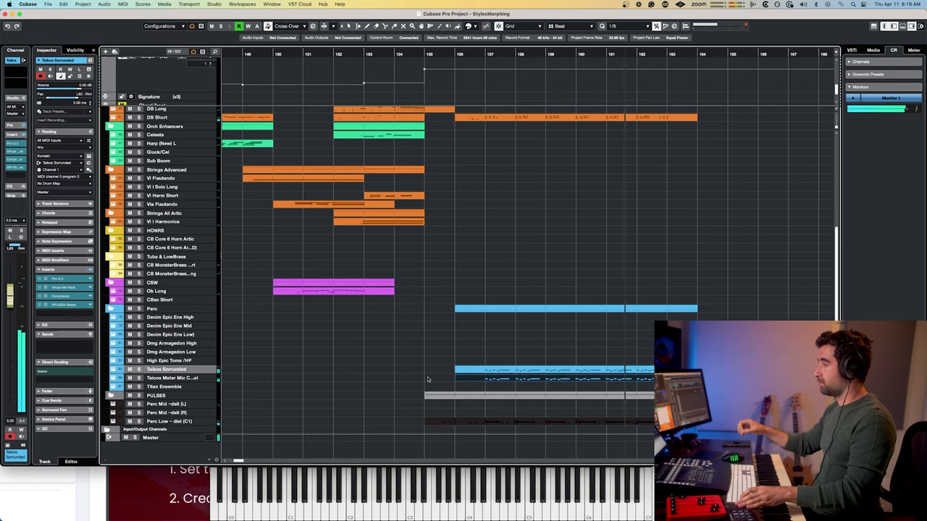
key(space)
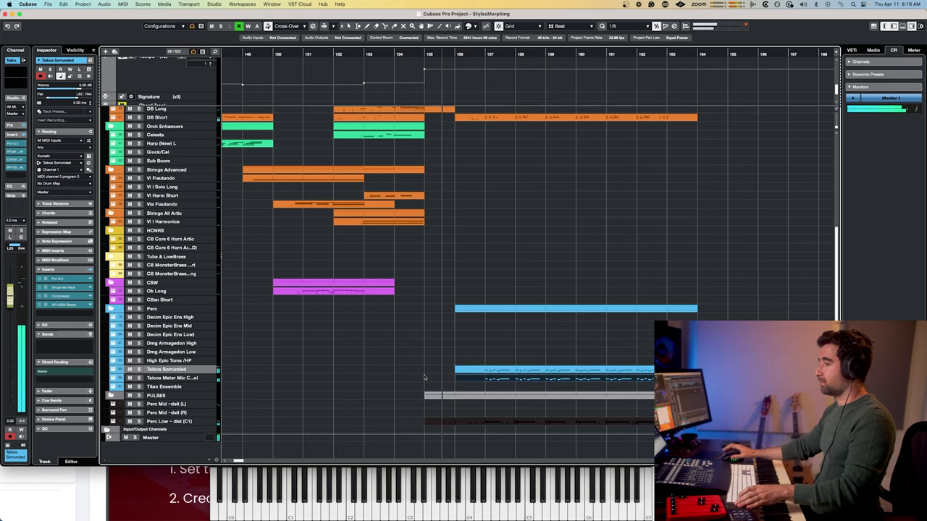
click(190, 378)
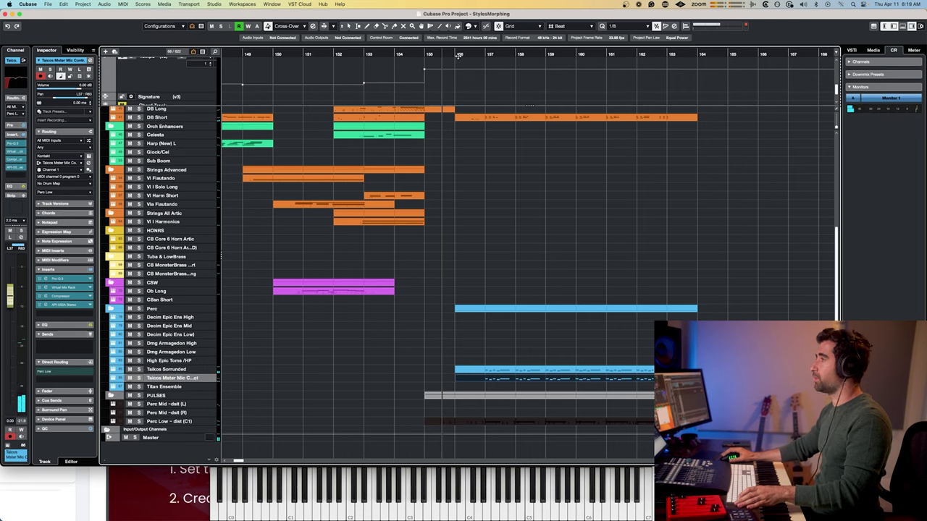
key(space)
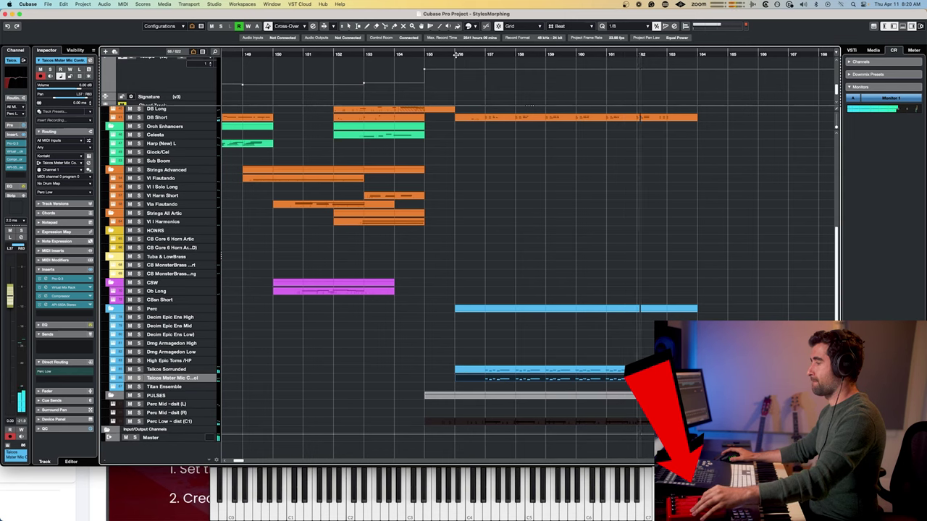
key(space)
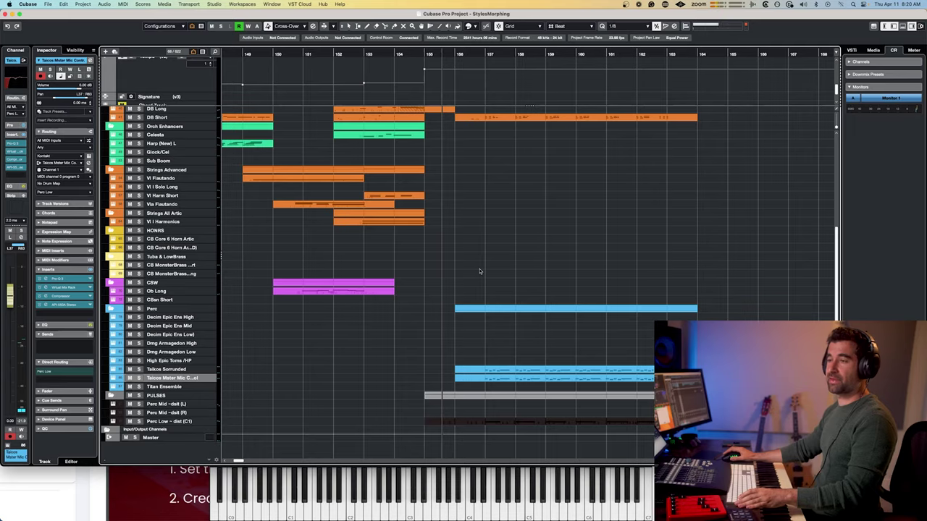
- Find the Epic Horns PoliLeg track by searching for "hor" and record a horn line from bar 156 to bar 163
scroll(509, 282, right, 3)
scroll(504, 279, up, 6)
scroll(503, 278, down, 1)
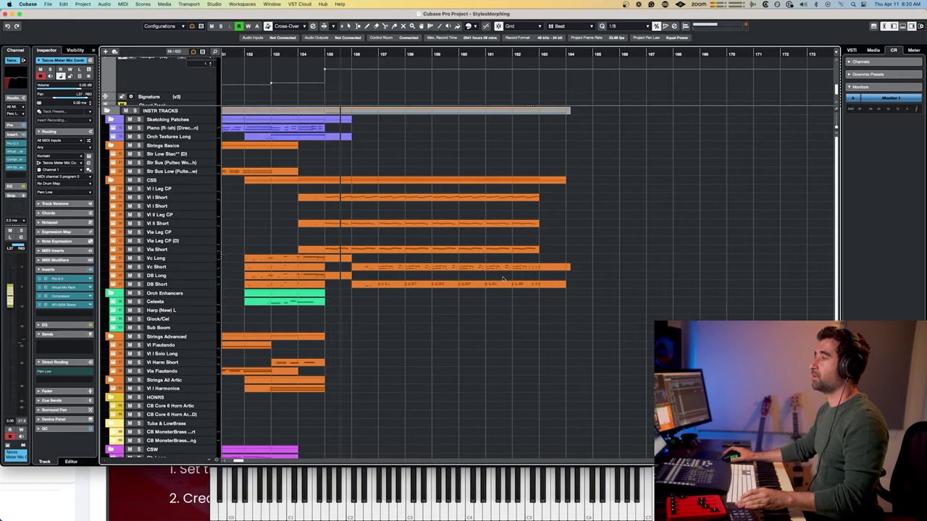
scroll(503, 278, down, 2)
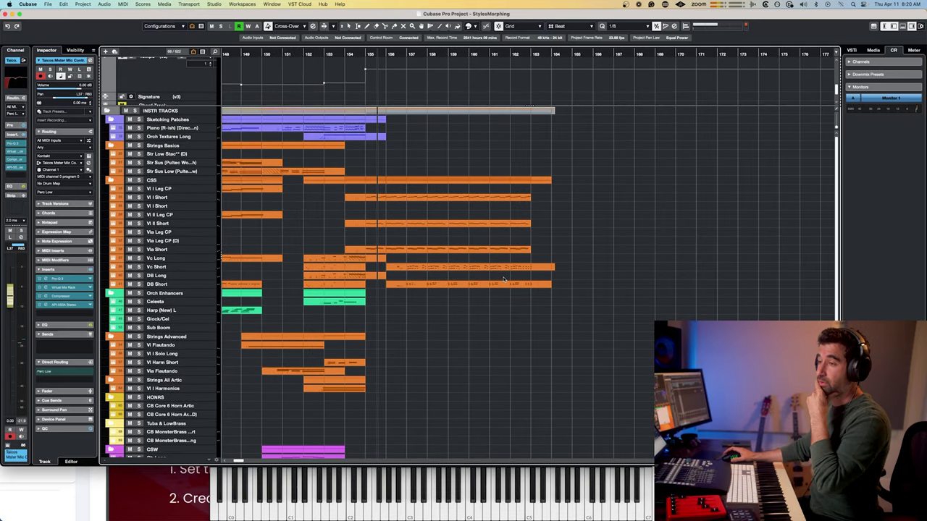
click(179, 129)
key(super+f)
text(hor)
key(Return)
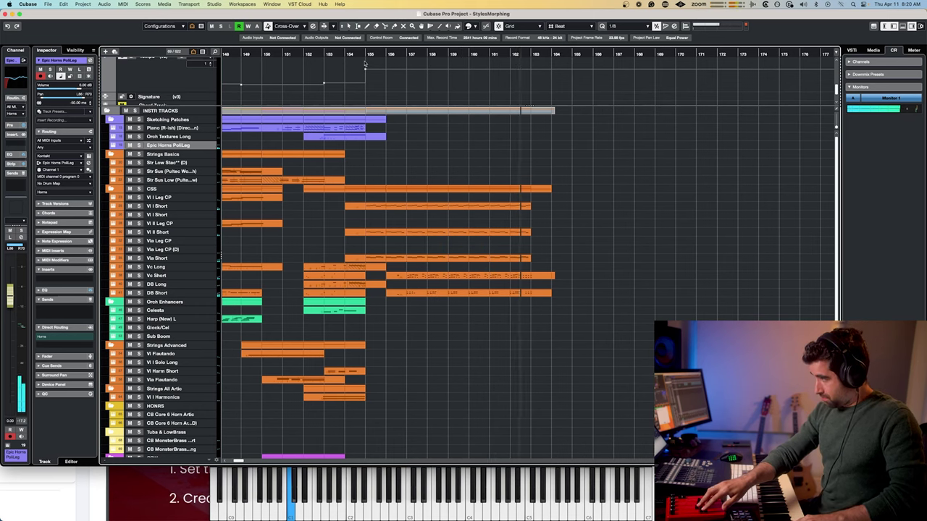
key(space)
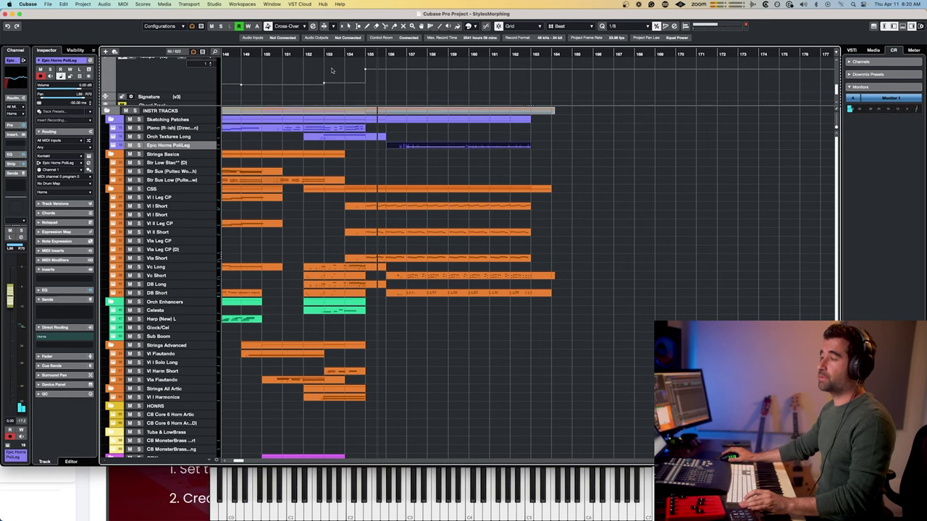
- Record a sustained Vc Long part from bar 158 to bar 163
click(181, 267)
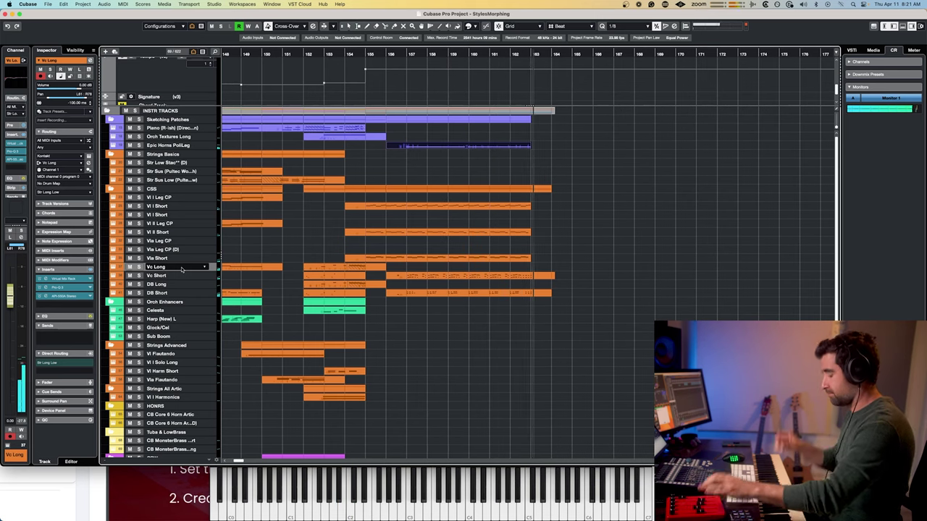
key(space)
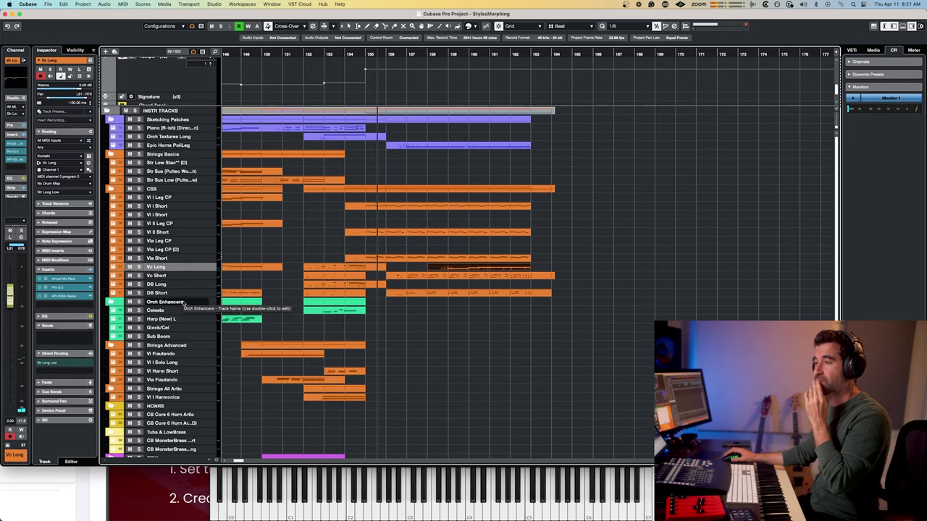
- Find the Titan Ensemble track by searching for "tit" and record a percussion part from bar 158 to bar 160
key(super+f)
text(tit)
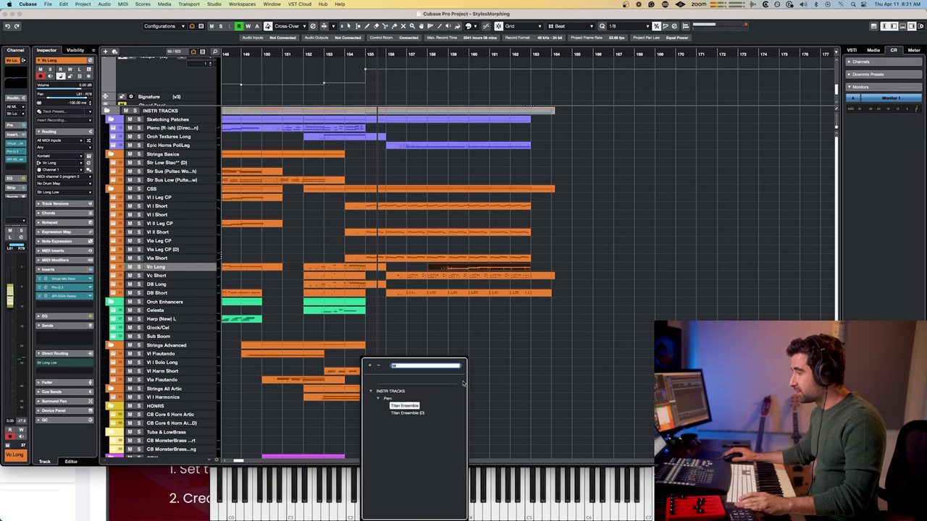
click(418, 409)
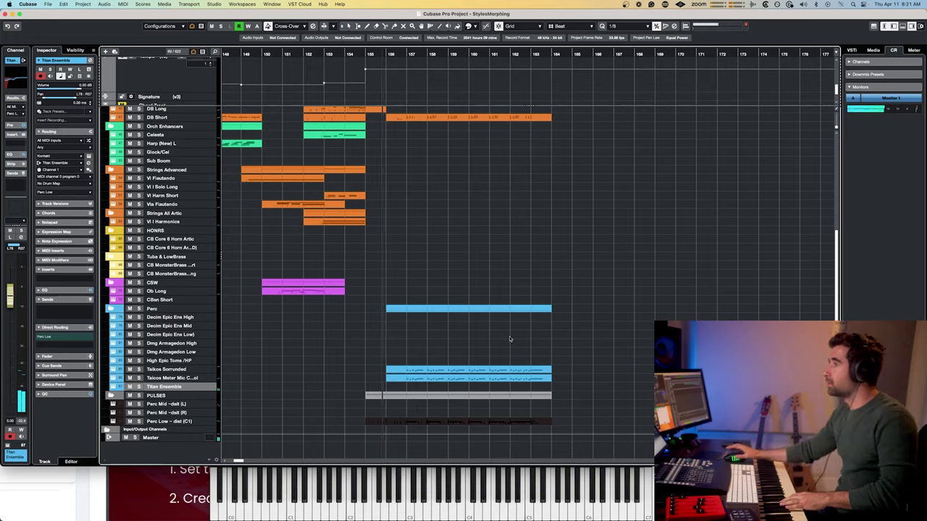
scroll(546, 212, up, 10)
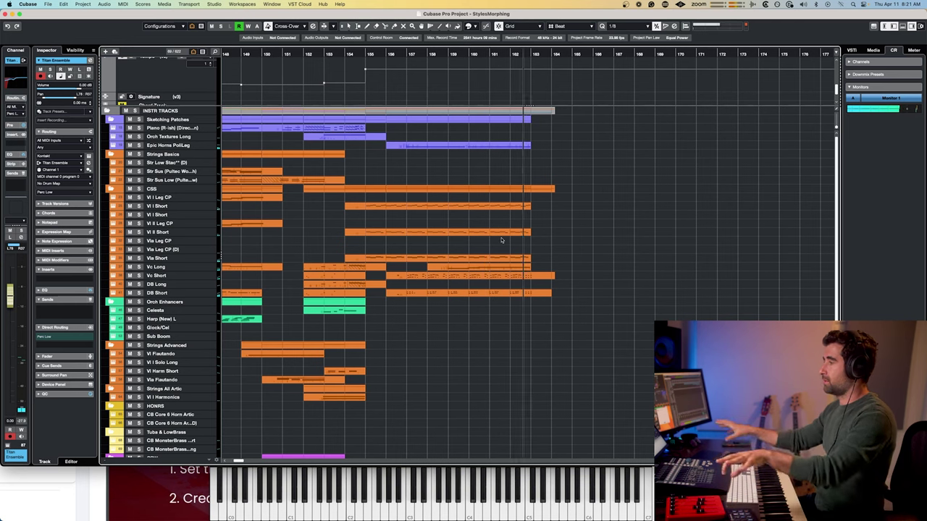
key(space)
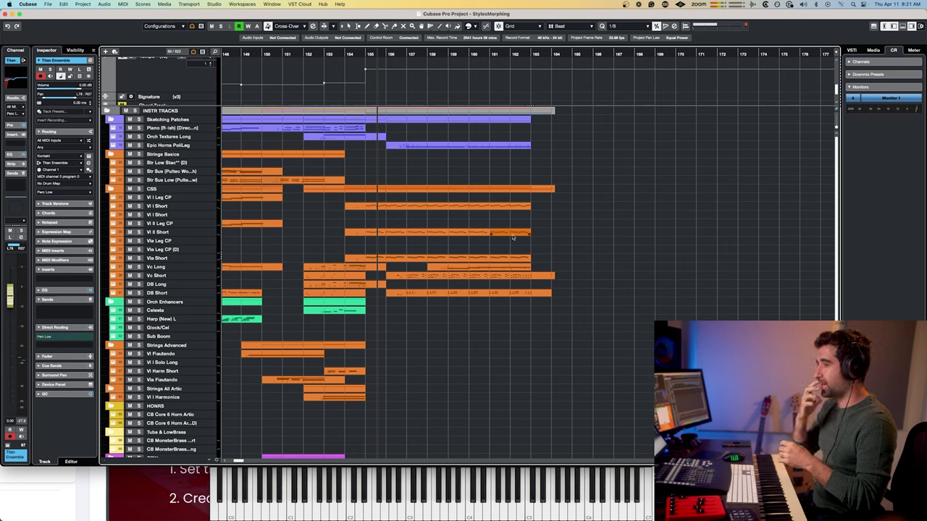
- Search the tracks for "timp" and choose the Timp Swells f track
key(super+f)
text(timp)
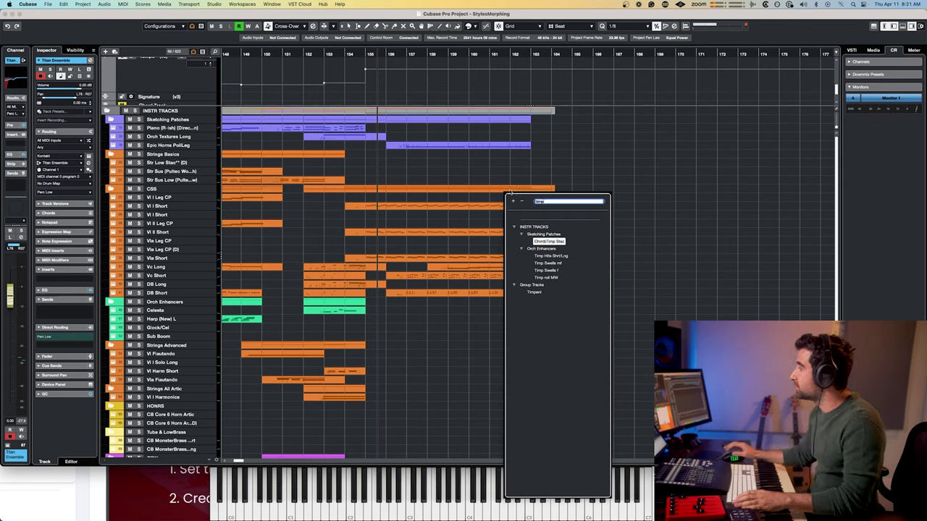
click(538, 270)
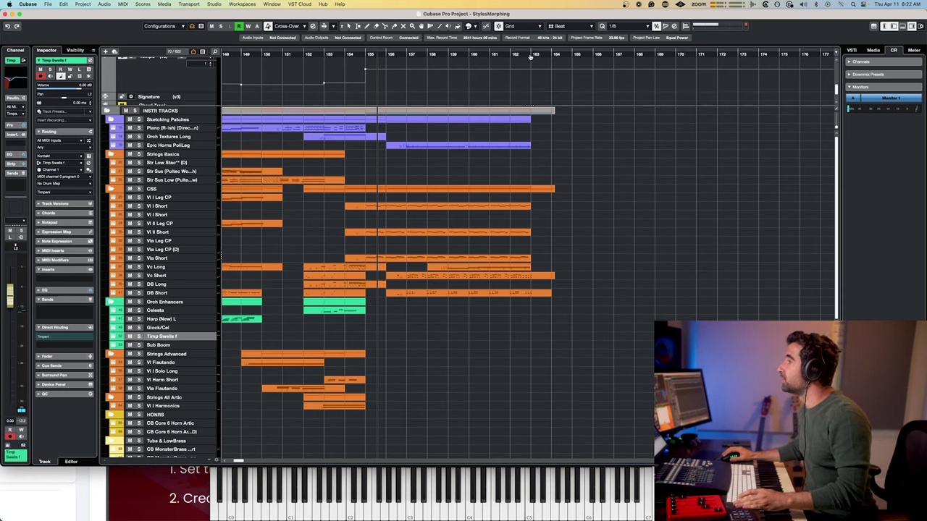
- Set the time signature to 2/4 at bar 163 and return it to 4/4 at bar 164
scroll(533, 91, down, 1)
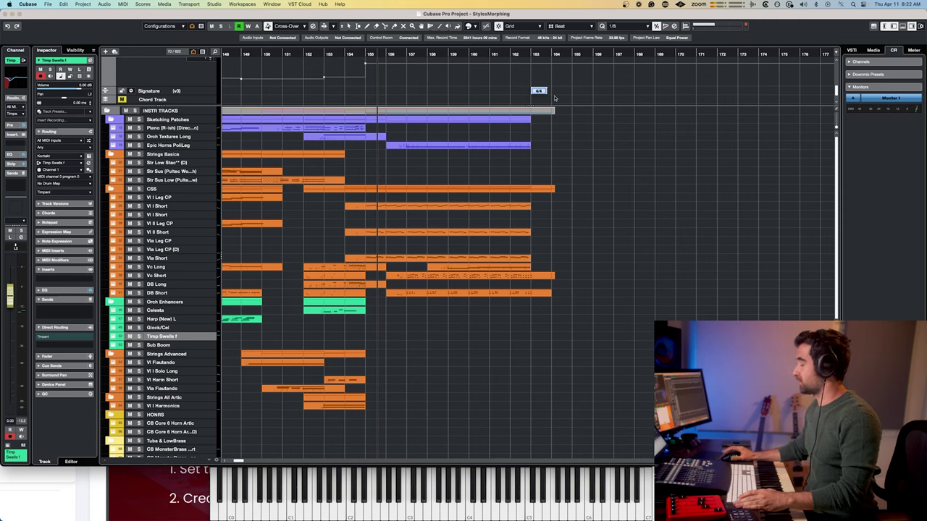
text(4)
key(Return)
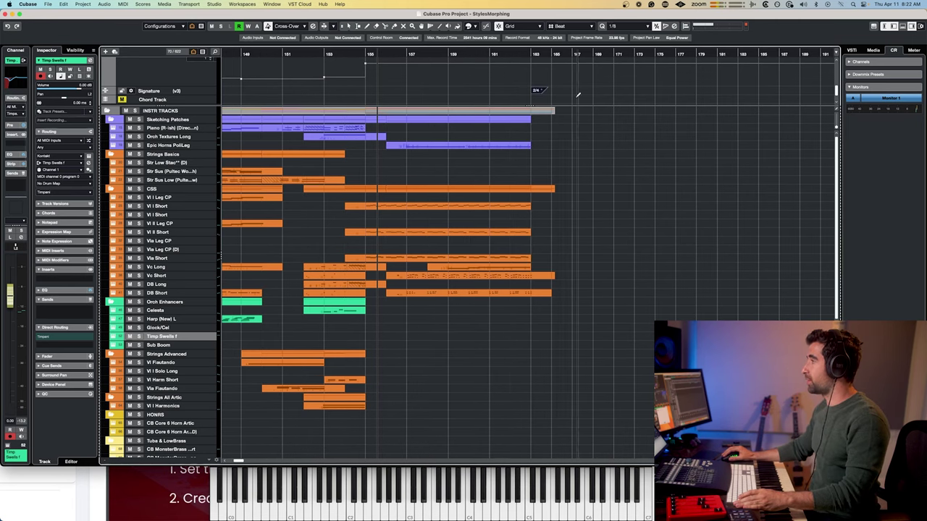
click(550, 91)
- Record a Timp Swells f part from bar 161 to bar 165 and a Timp Hits Shrt/Lng part from bar 162 to bar 165
scroll(549, 91, up, 3)
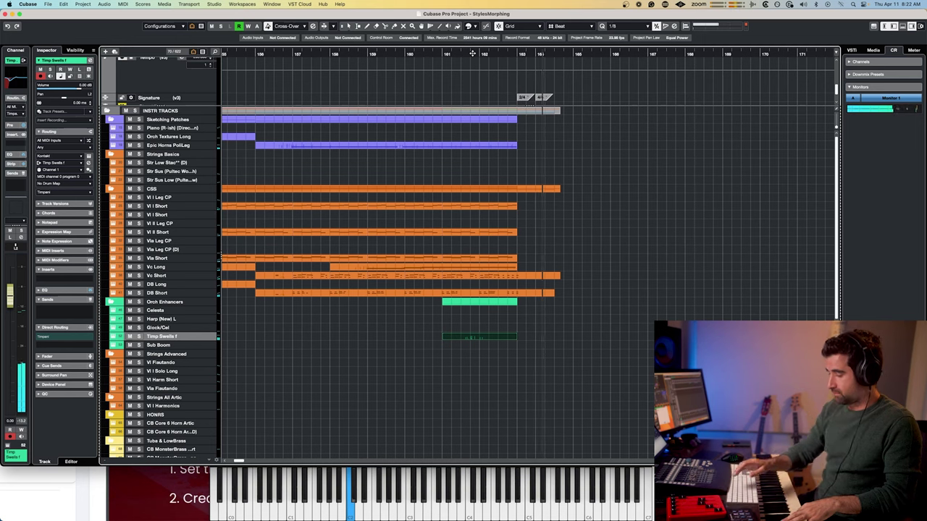
click(472, 53)
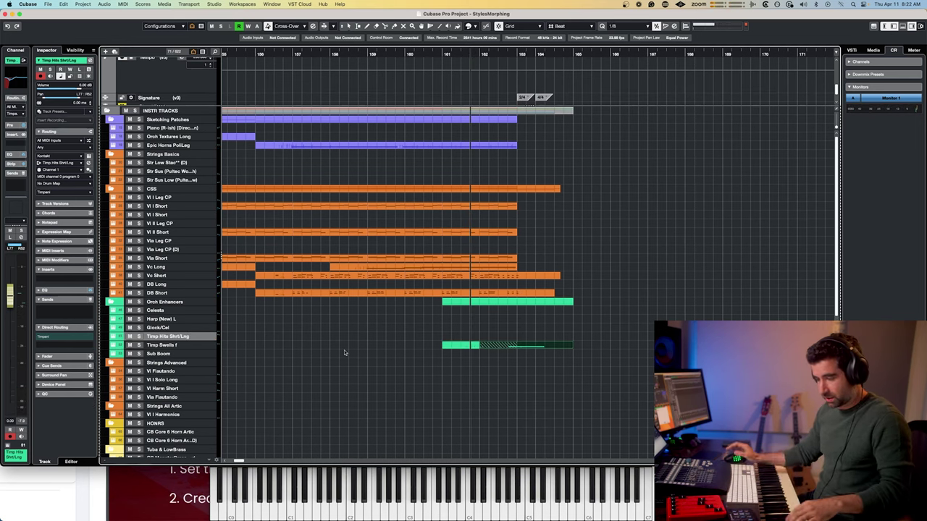
key(space)
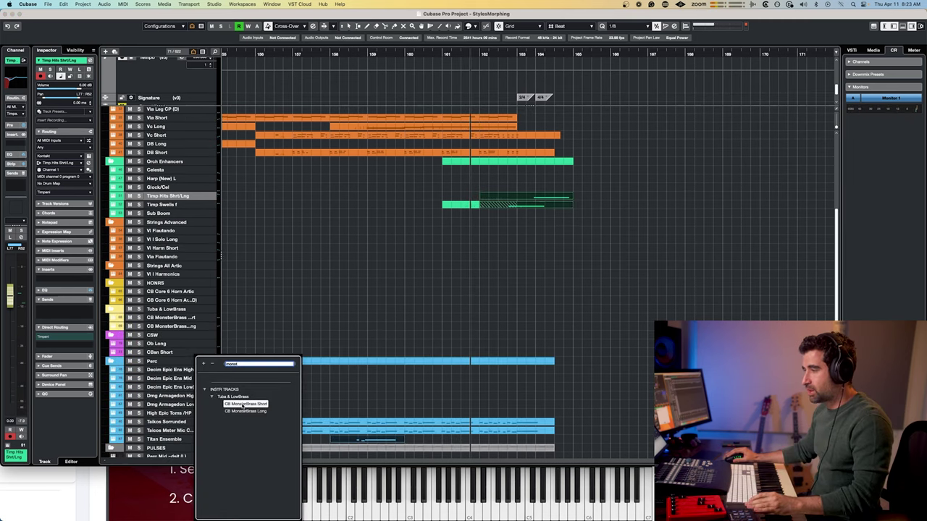
- Choose the CB MonsterBrass Short track from the track search and record a low brass part from bar 163 to bar 165
click(244, 404)
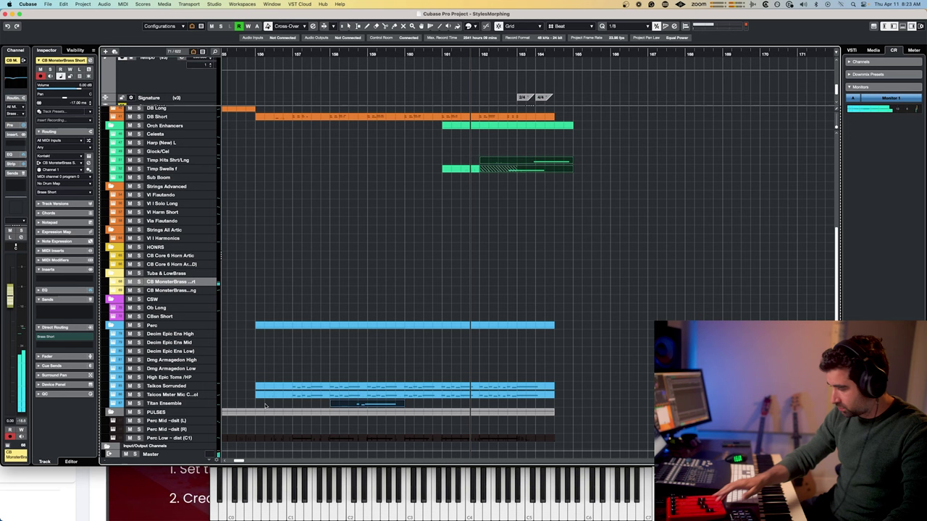
key(space)
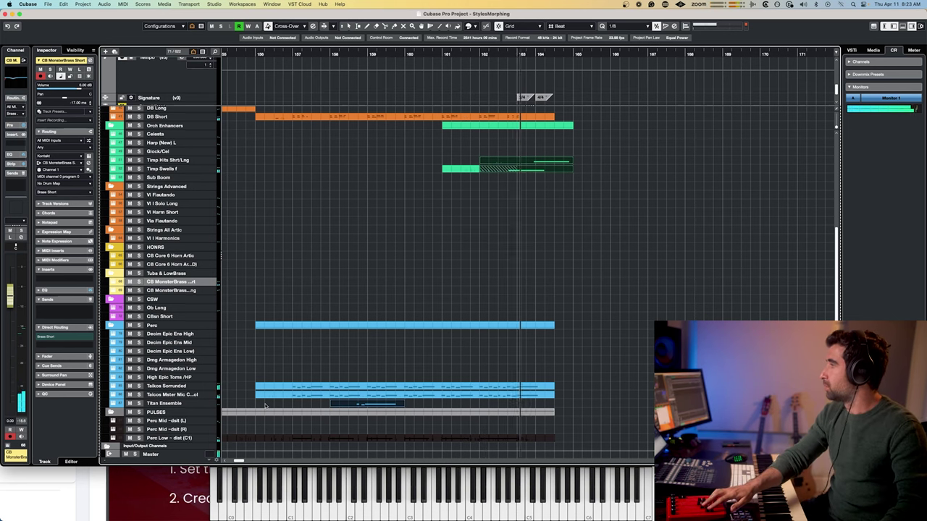
key(space)
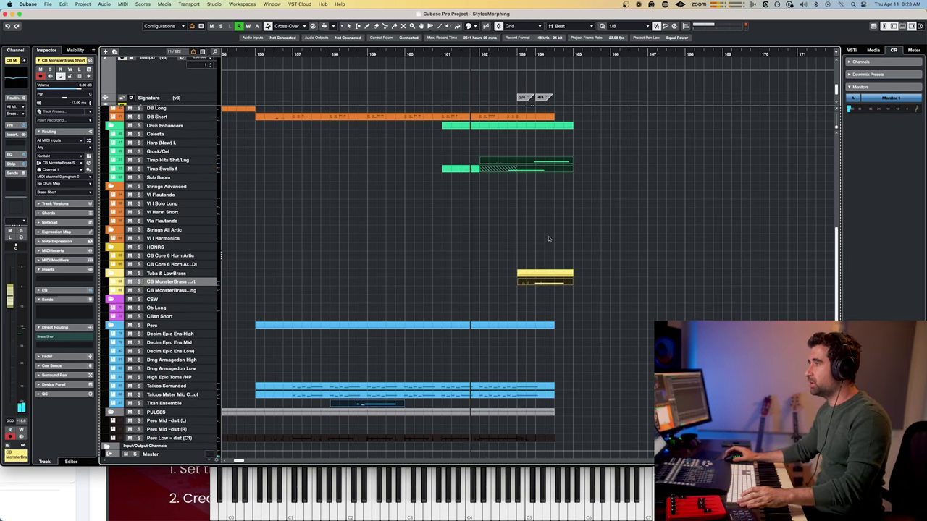
scroll(547, 235, up, 3)
scroll(548, 235, up, 6)
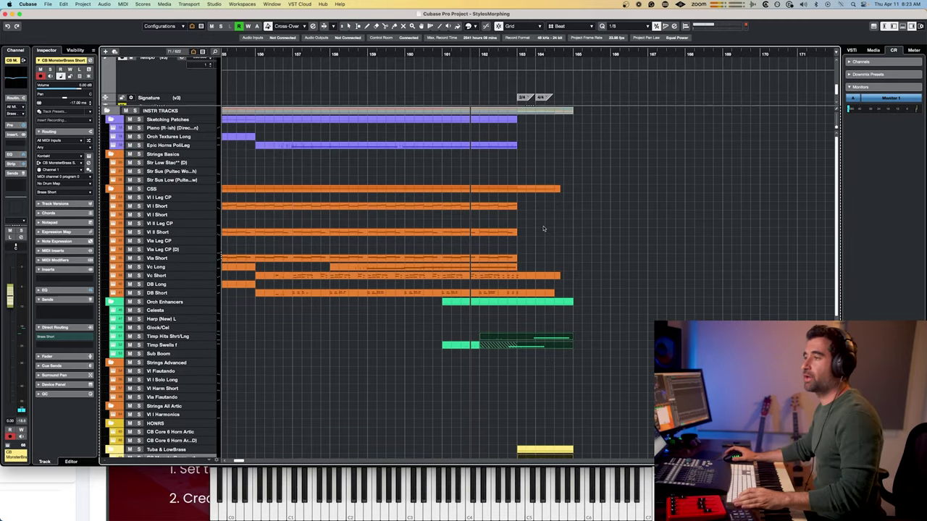
- Record a DB Long part from bar 162 to about bar 169, then copy it to the Vc Long track and play it back
click(172, 128)
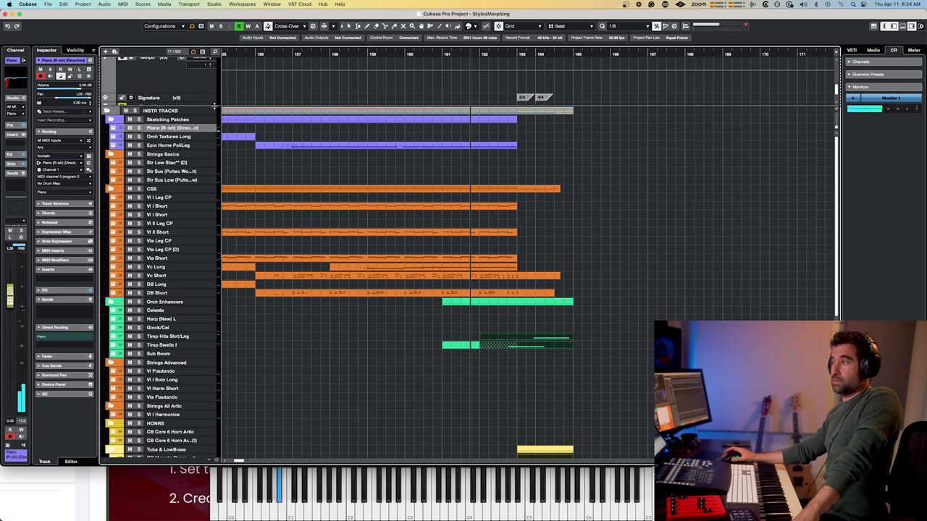
click(188, 285)
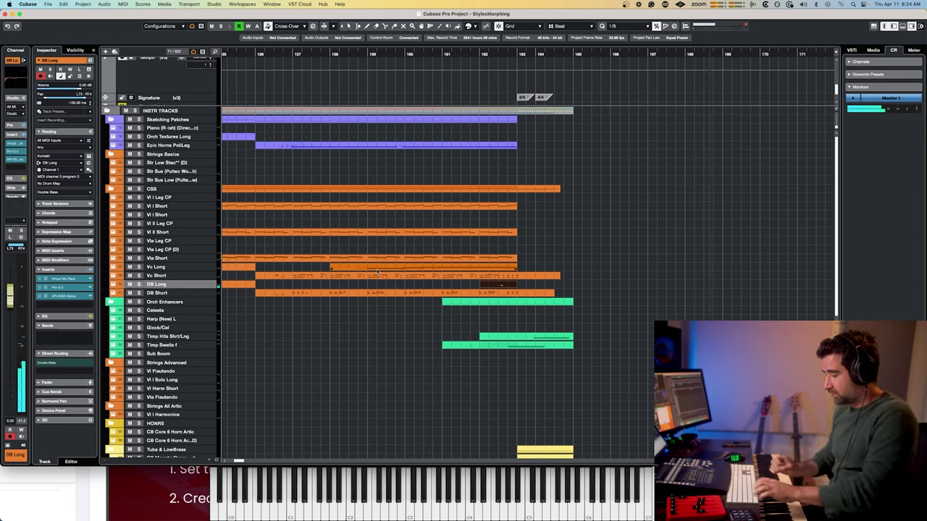
drag(476, 282, 516, 282)
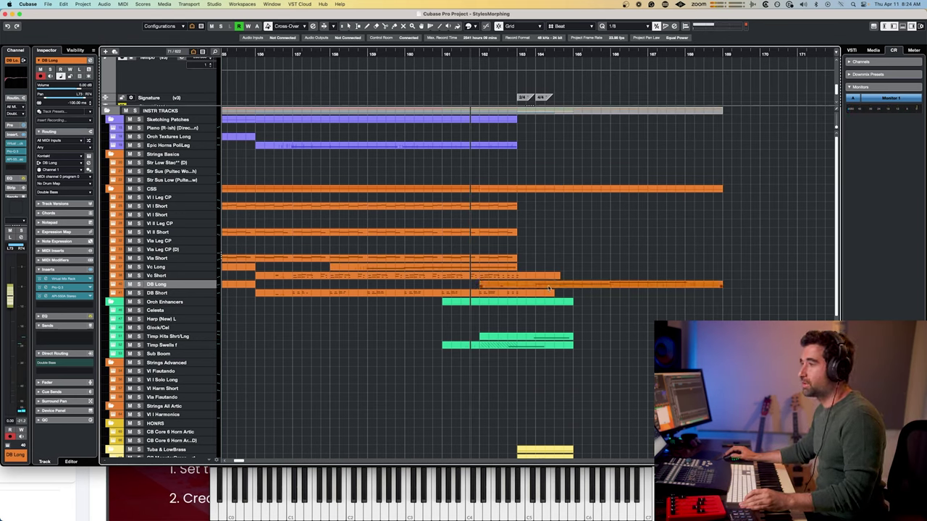
drag(548, 287, 549, 270)
key(space)
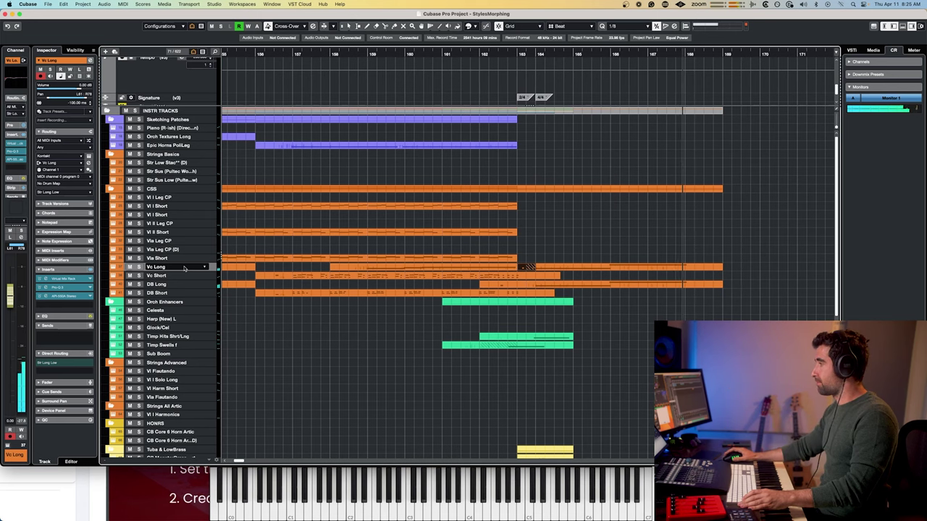
key(space)
- Shift the held Timp Hits Shrt/Lng note about two beats later and move the CB MonsterBrass Short part to bar 164
click(545, 276)
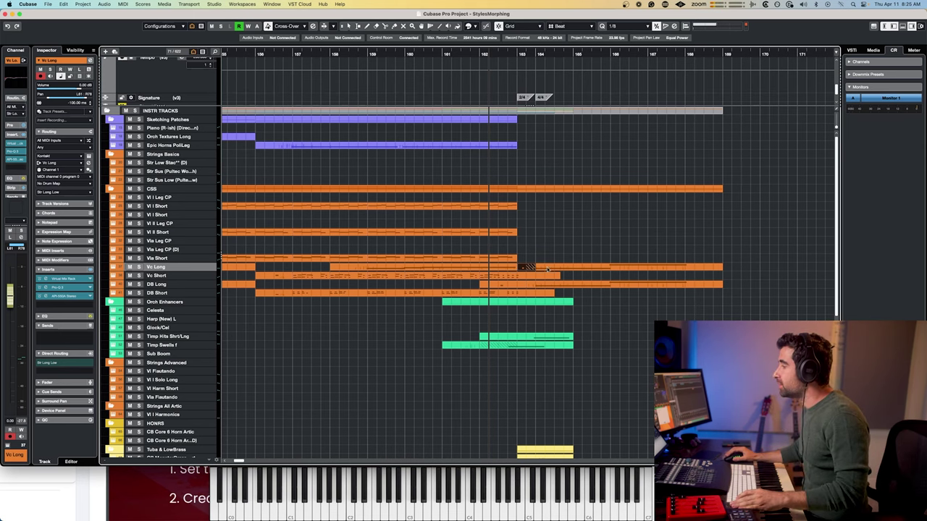
scroll(572, 248, down, 1)
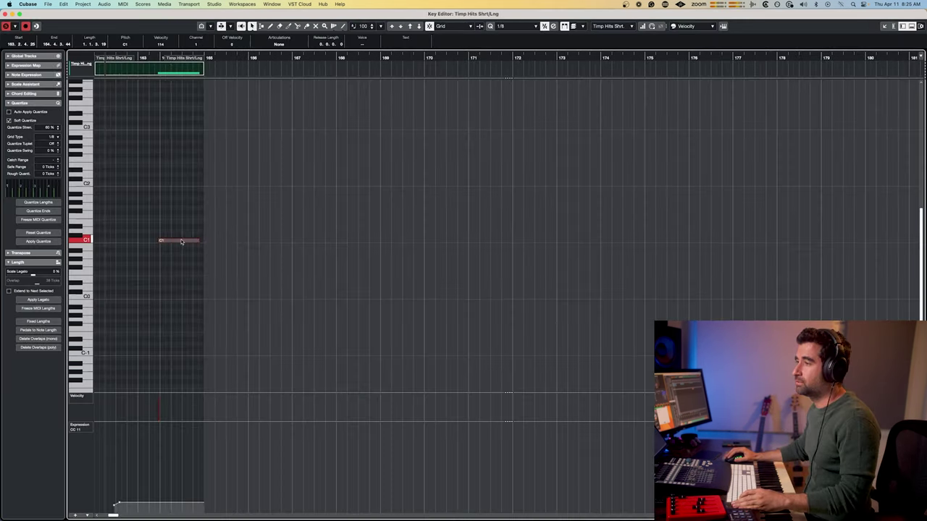
drag(186, 242, 192, 246)
drag(547, 305, 566, 314)
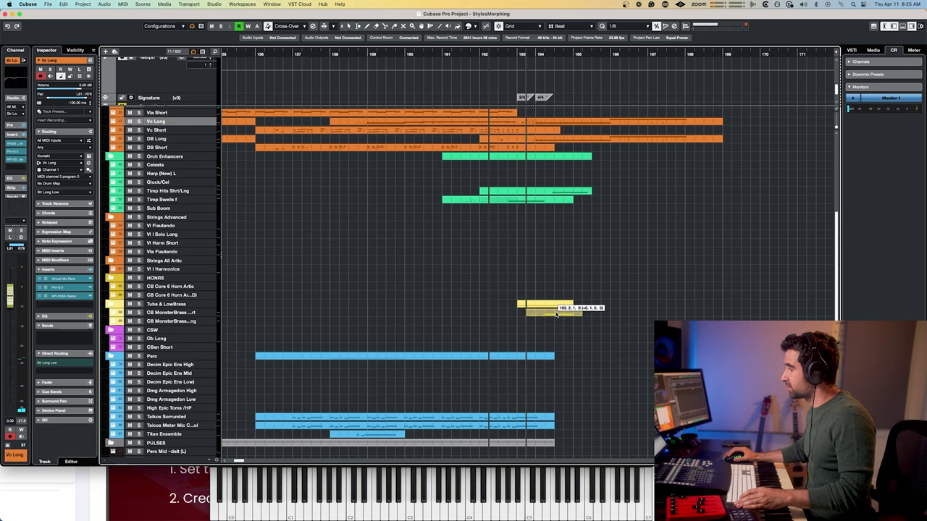
key(space)
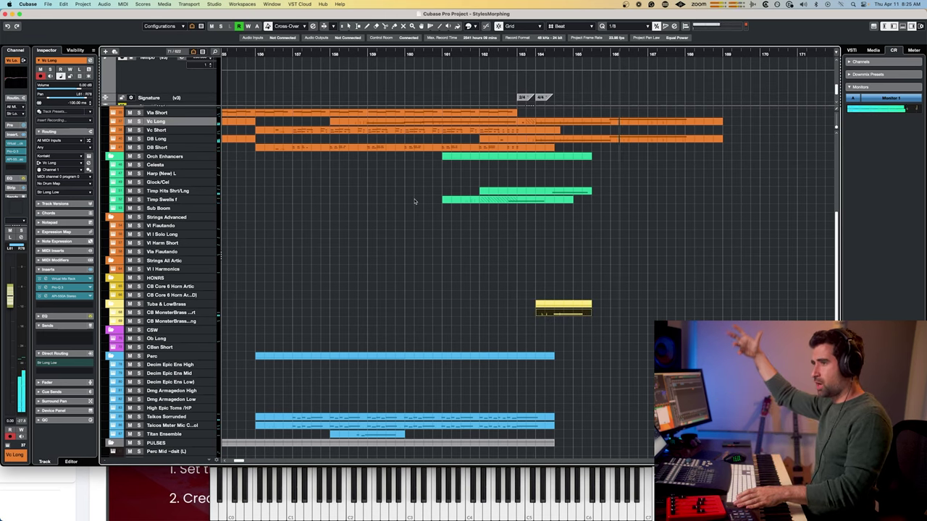
key(space)
- Record an Epic Horns PoliLeg part from bar 162 to about bar 169 and a CB MonsterBrass Long part from bar 162
scroll(198, 210, up, 5)
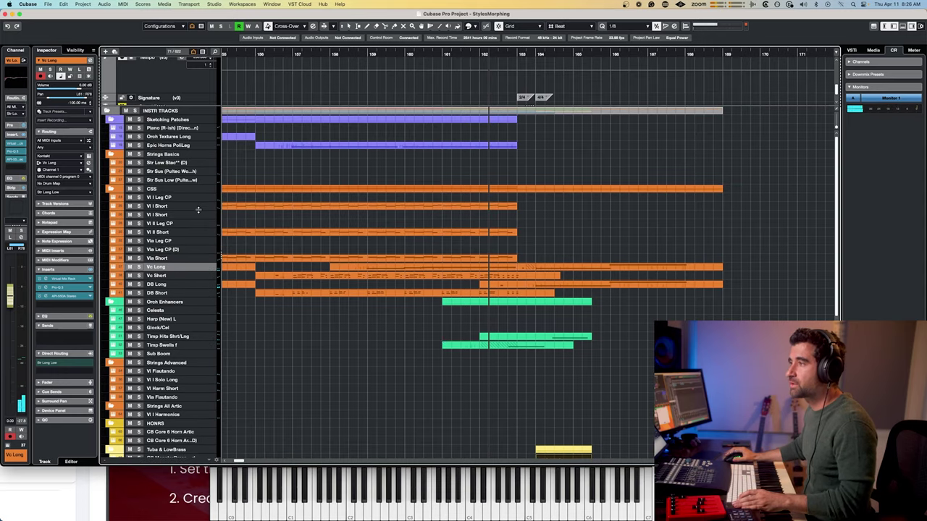
click(174, 146)
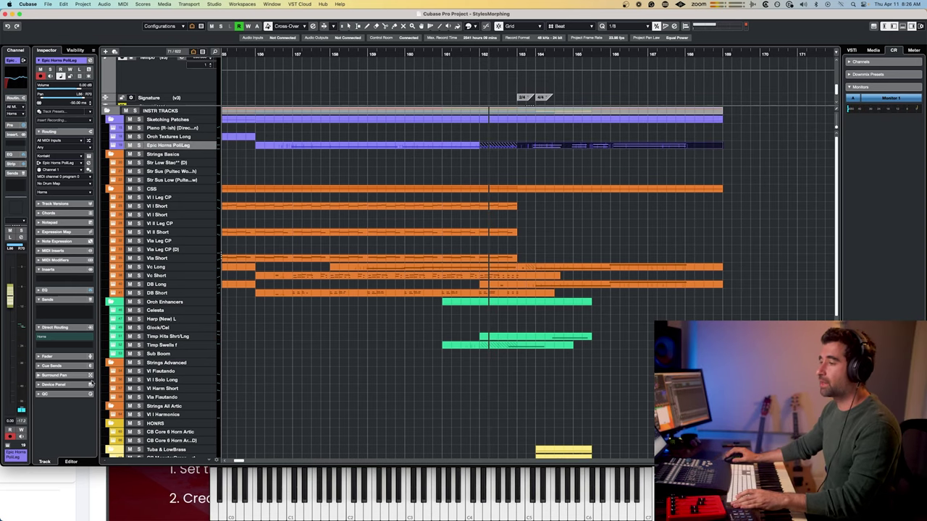
scroll(217, 318, down, 6)
click(206, 318)
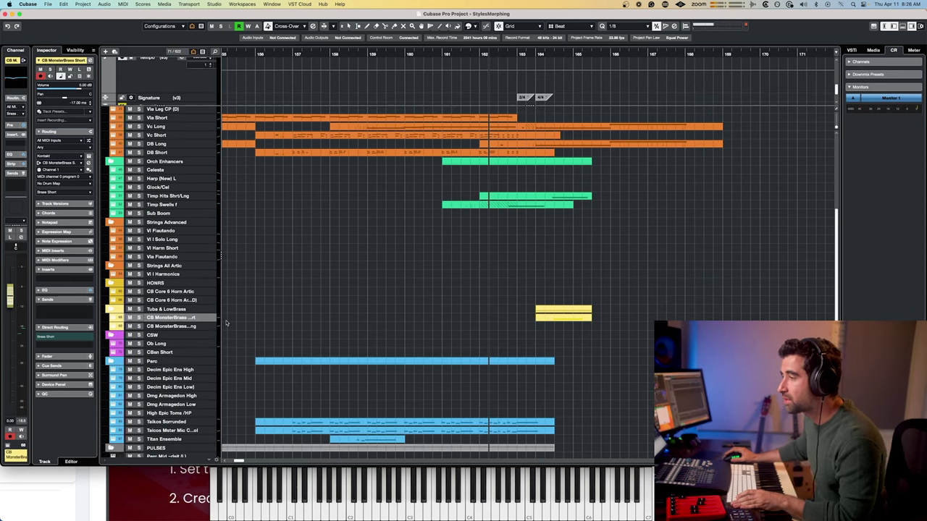
key(Down)
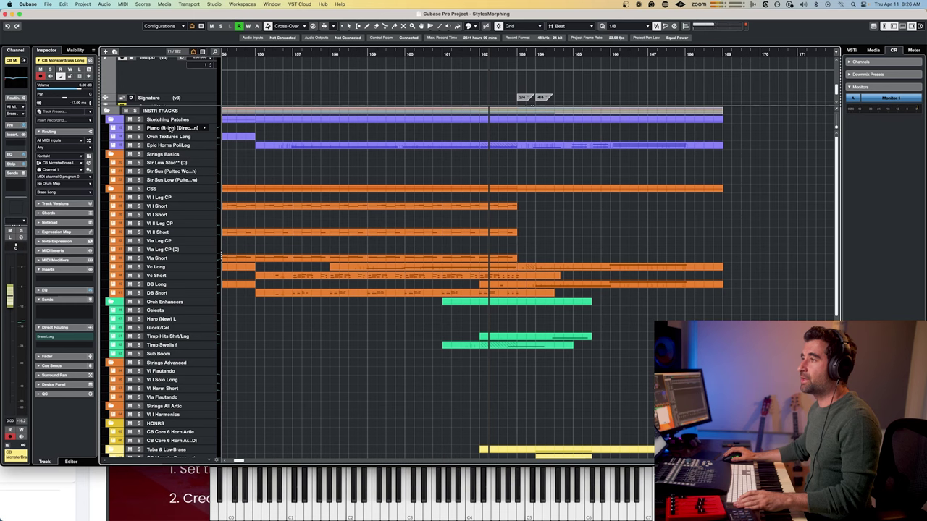
- Record an Orch Textures Long part from bar 162 to about bar 169 and an Orch Textures Short part, finding its track by searching "tex"
click(174, 137)
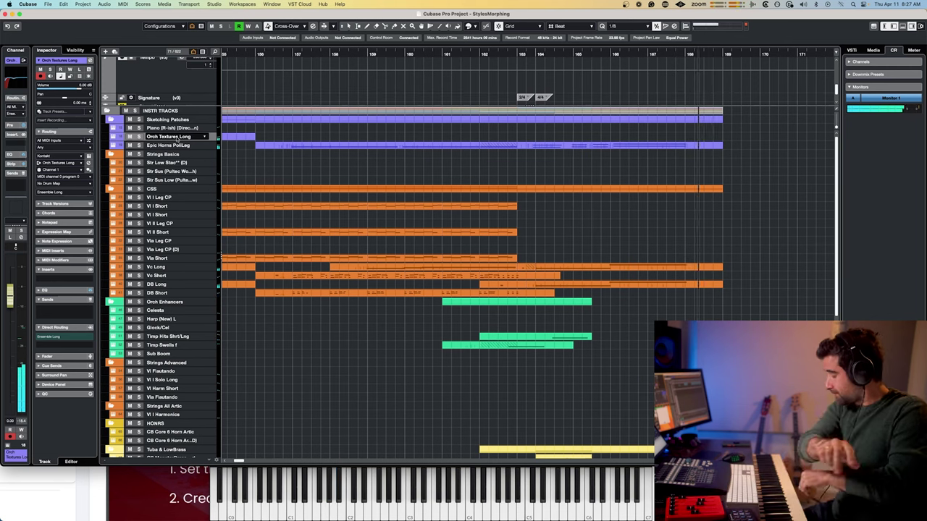
key(space)
key(super+f)
text(tex)
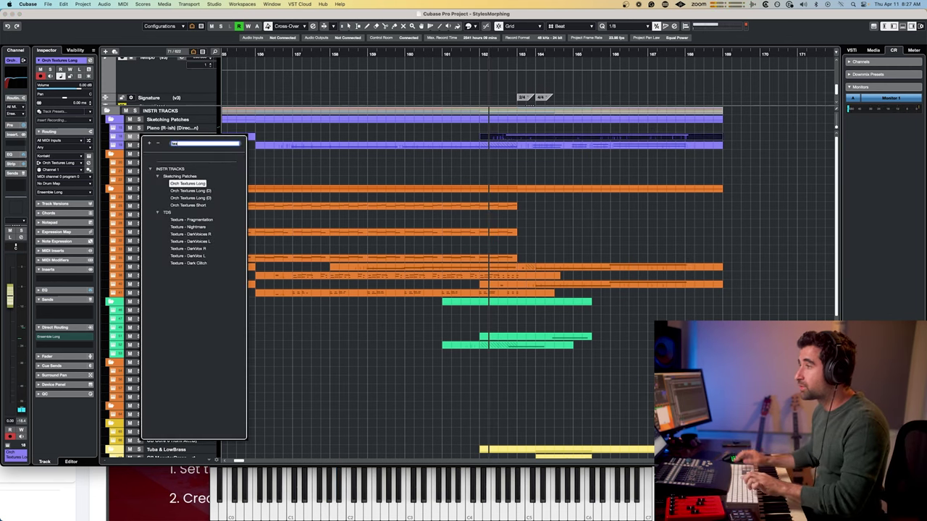
click(233, 203)
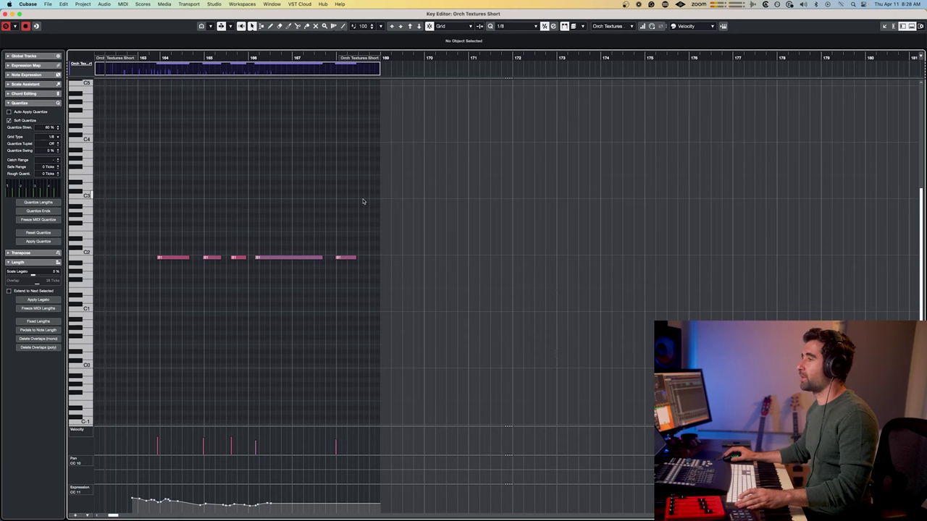
- Delete the last note of the Orch Textures Short part and quantize the remaining notes
drag(379, 216, 335, 282)
key(Delete)
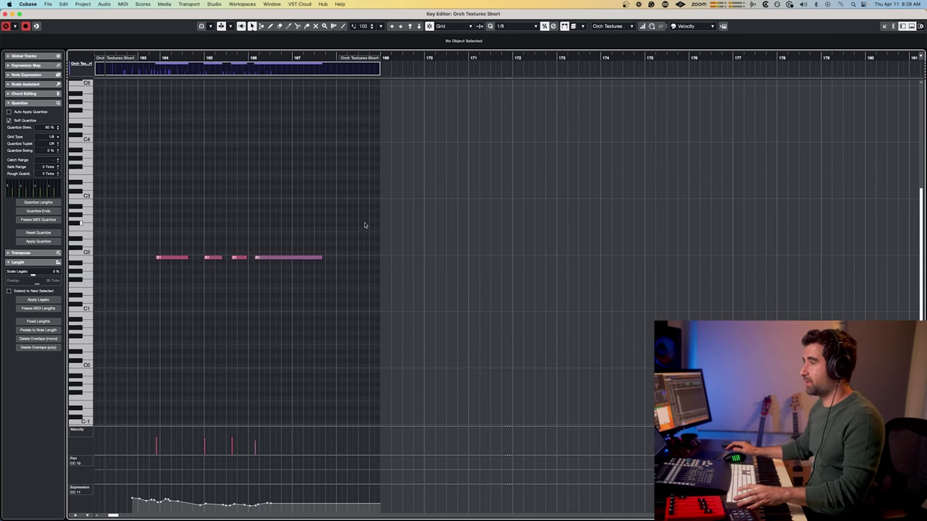
key(Return)
- Record a second CB MonsterBrass Short part around bar 167
scroll(376, 354, down, 5)
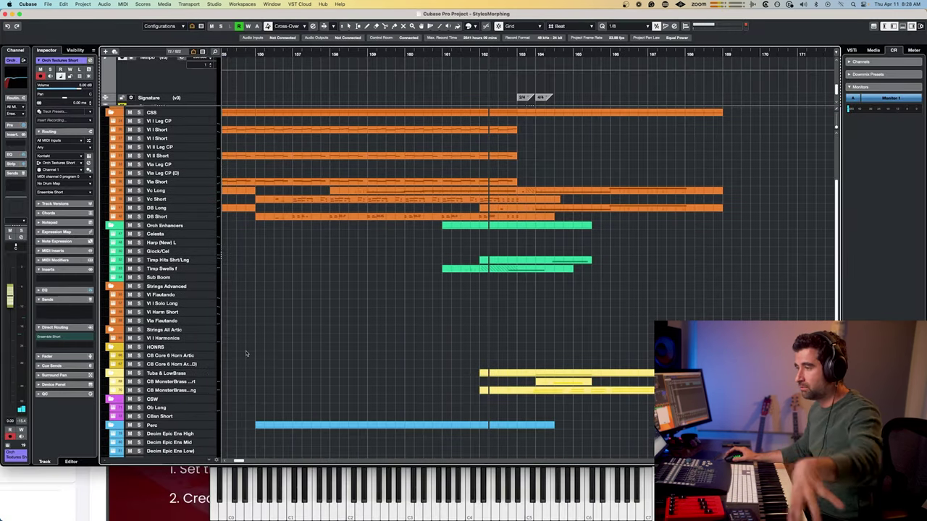
click(192, 381)
click(626, 57)
key(space)
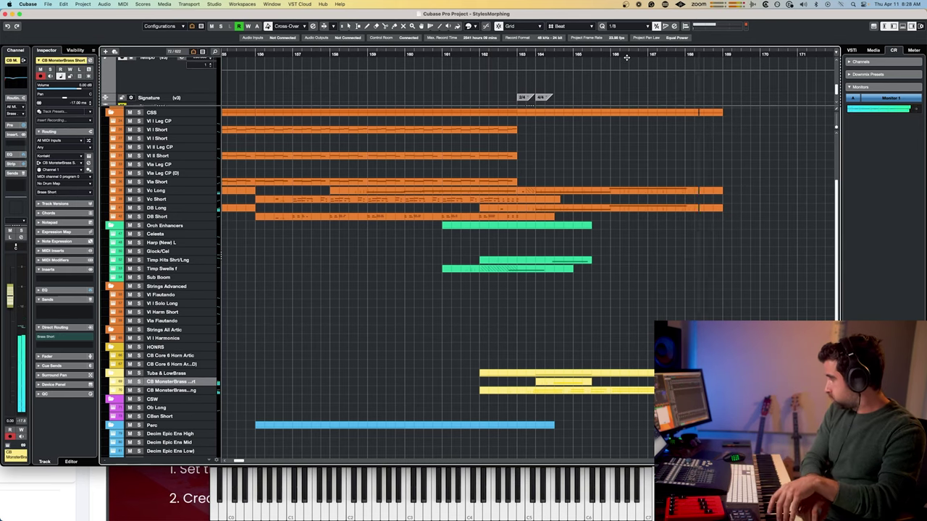
key(space)
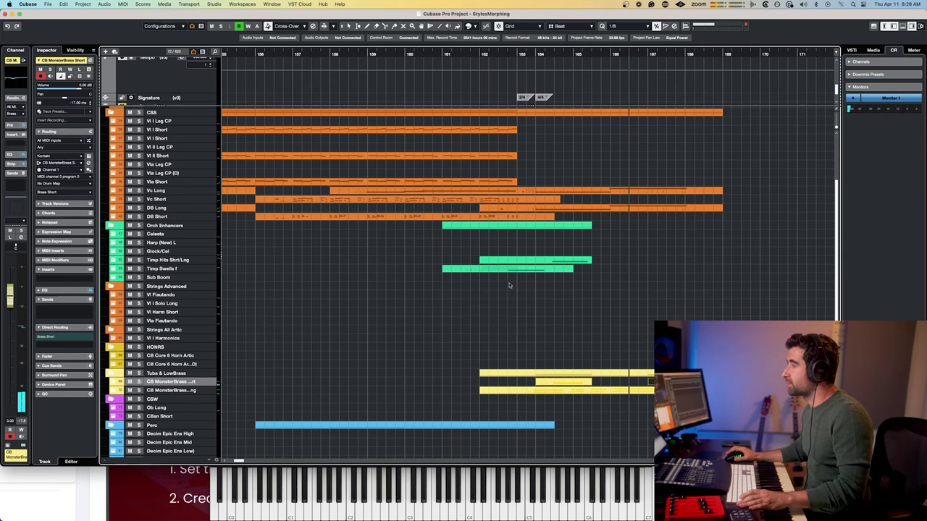
- Record a second Timp Swells f part around bars 166 to 168, move it slightly earlier and play it back
click(181, 269)
key(space)
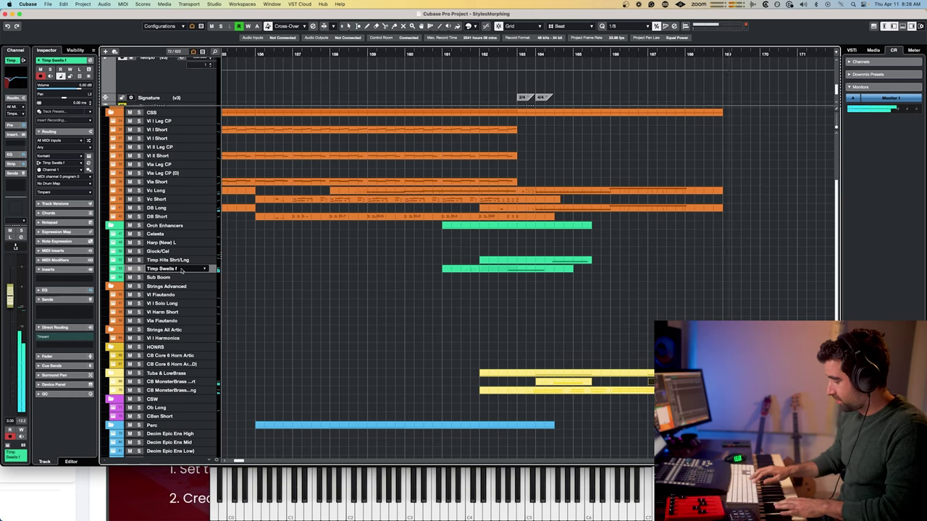
key(shift+KP_Multiply)
key(space)
drag(668, 270, 657, 271)
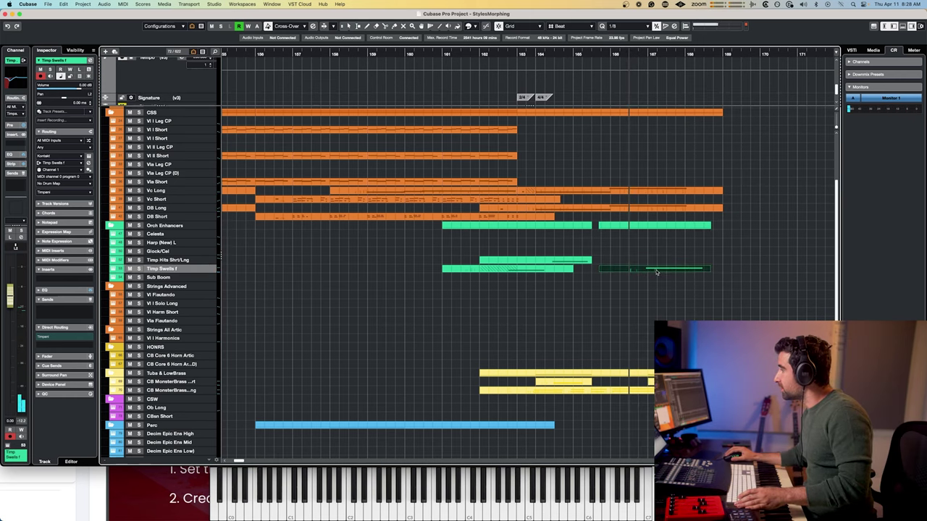
key(space)
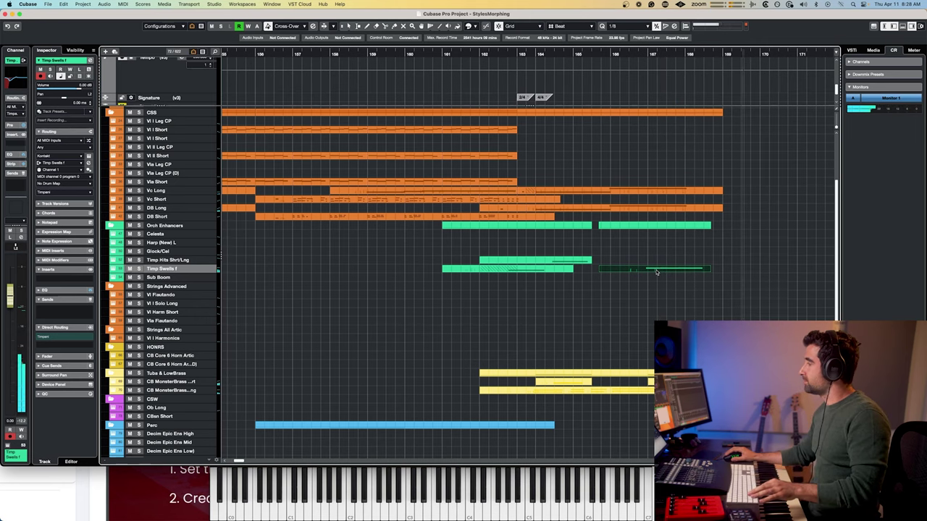
click(658, 272)
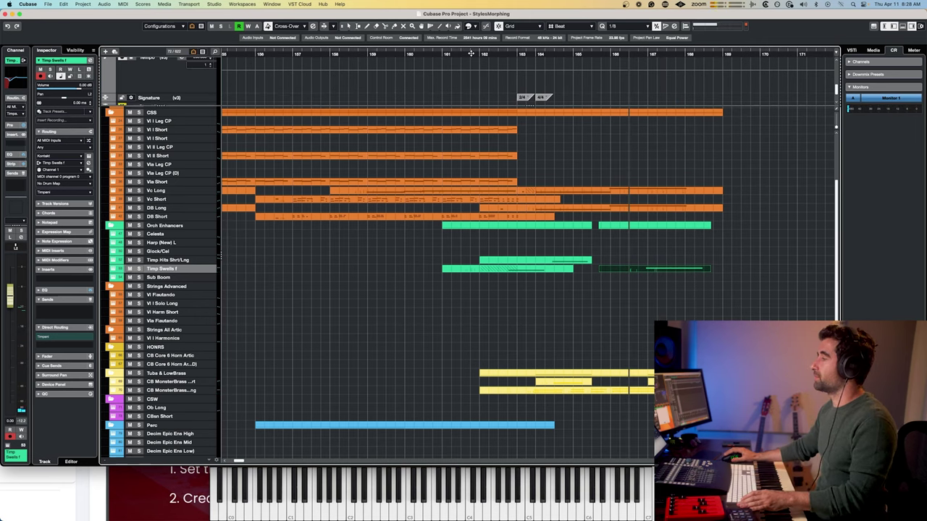
- Switch to Google Chrome and open the Adventure Villain composing recipe
key(super+Tab)
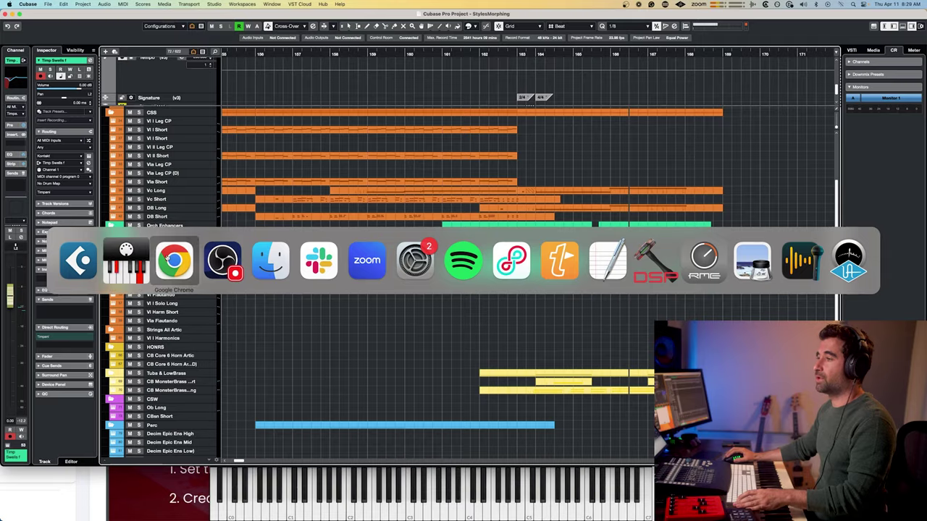
scroll(190, 319, left, 10)
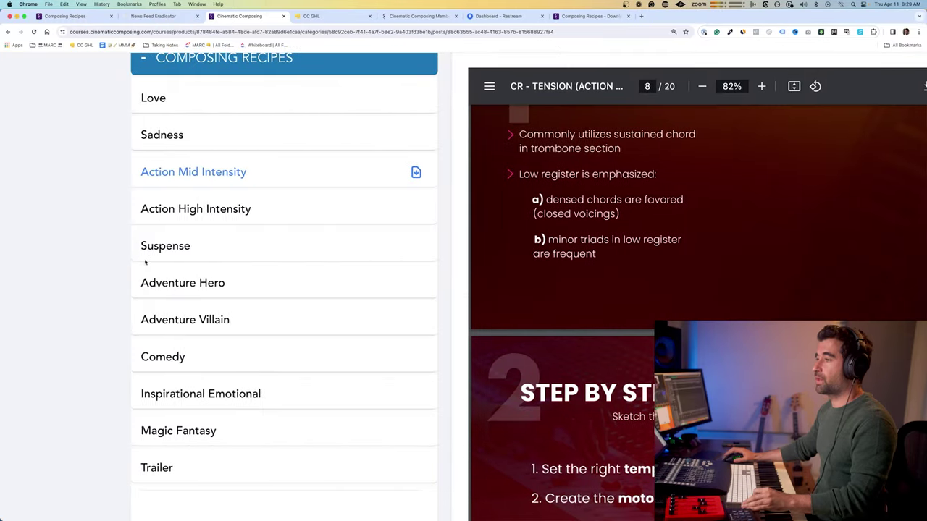
click(191, 320)
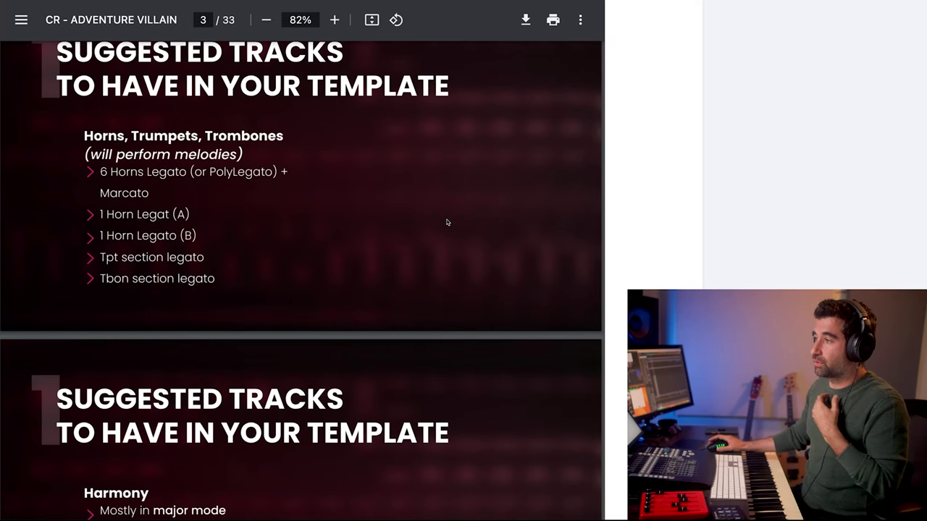
- Read the recipe's suggested tracks, hero and villain traits, categorization of intervals, and tips and tricks
scroll(226, 192, down, 3)
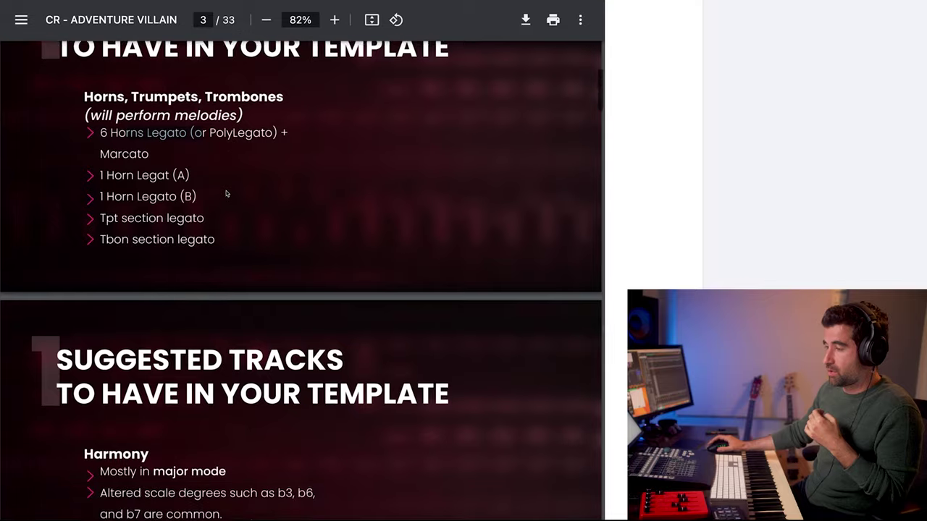
scroll(226, 192, down, 15)
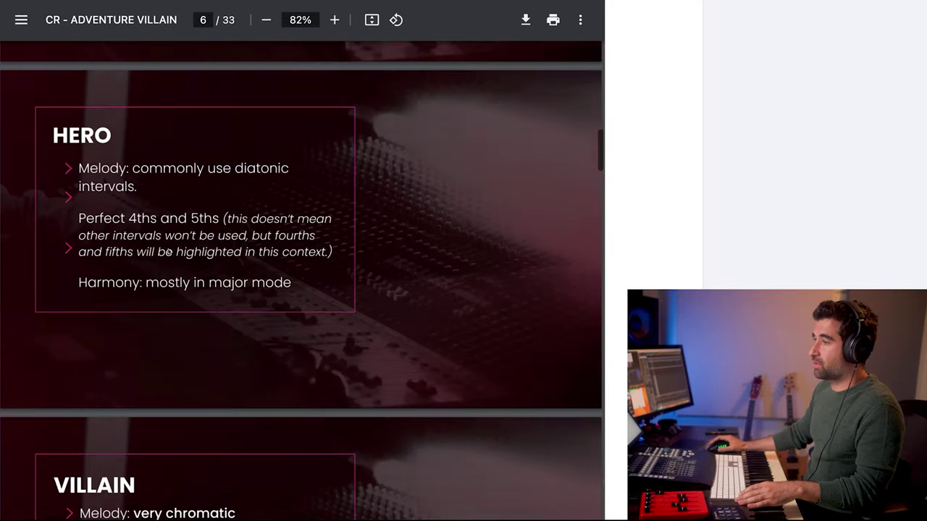
scroll(145, 319, up, 2)
scroll(142, 319, down, 3)
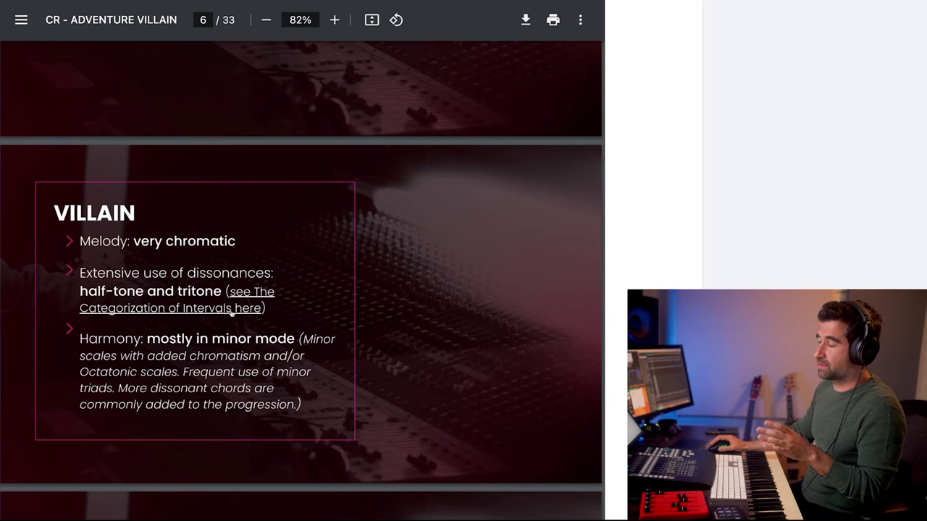
scroll(232, 310, down, 1)
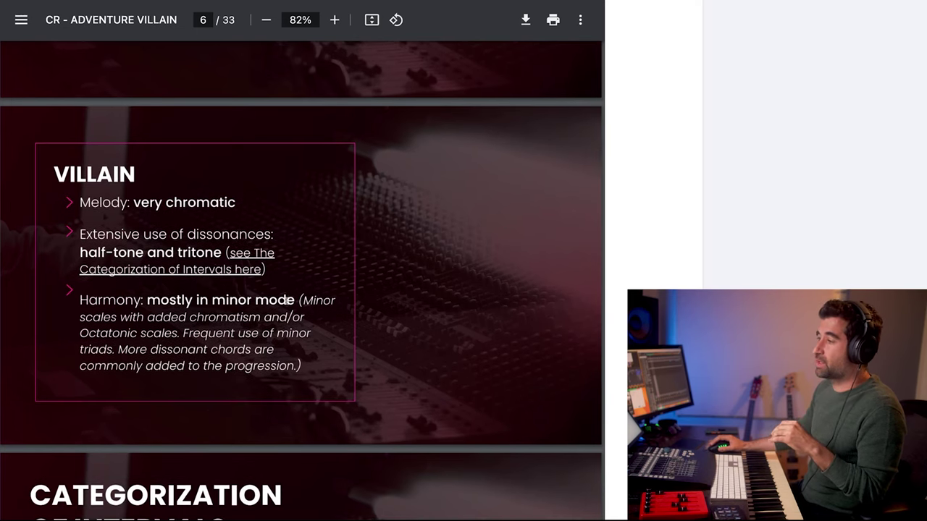
scroll(299, 299, down, 6)
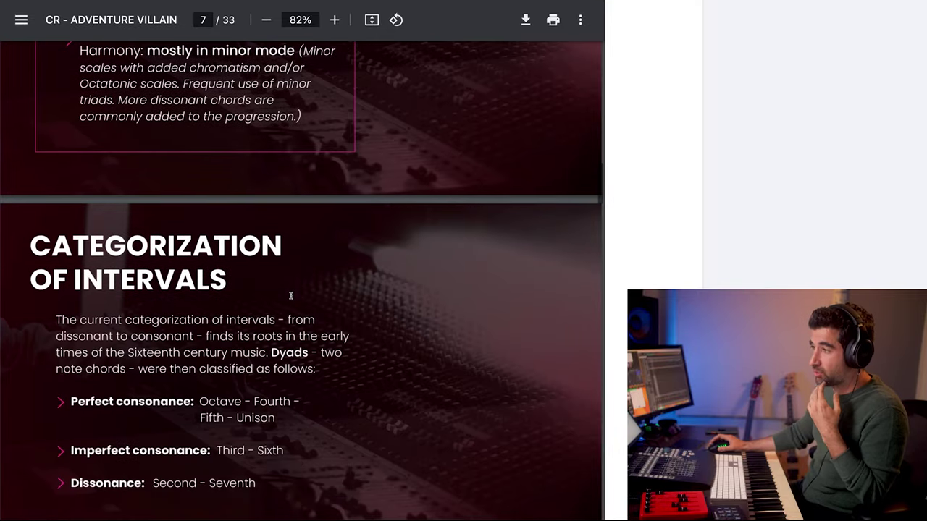
scroll(290, 296, down, 6)
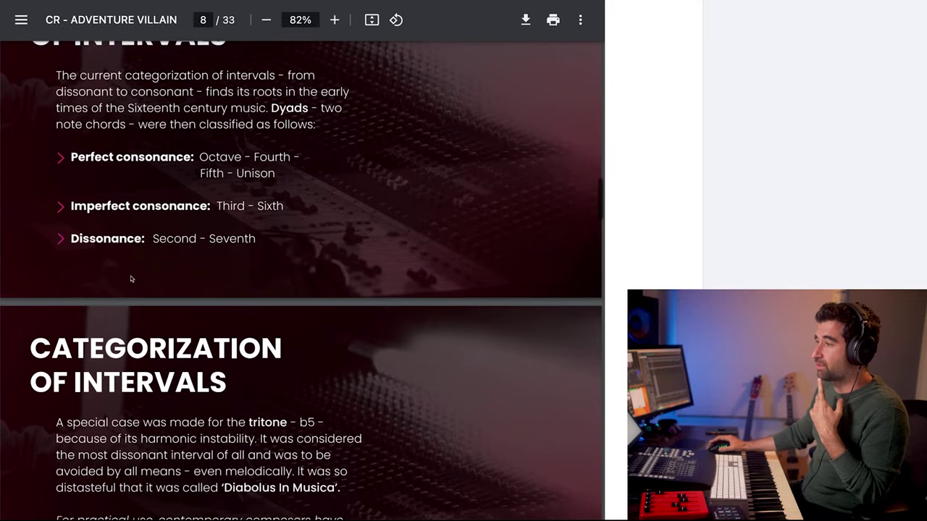
scroll(215, 277, down, 13)
scroll(194, 273, down, 4)
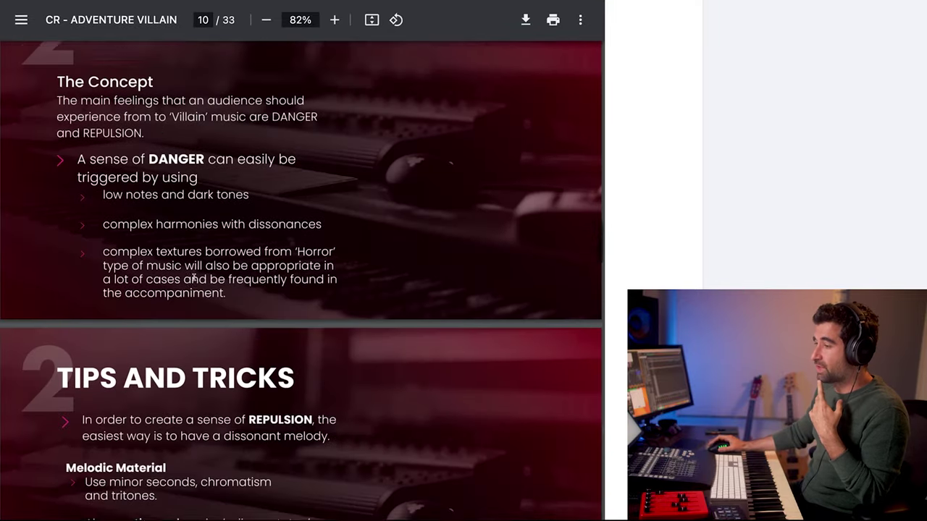
scroll(193, 273, down, 1)
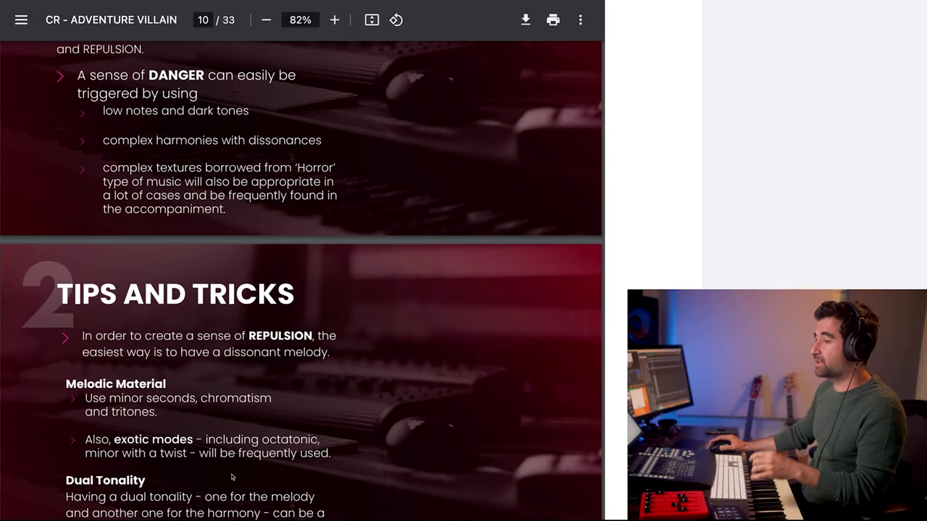
scroll(265, 429, down, 7)
- Switch back to Cubase and play the cue from its opening, moving the L3-LL Multimaximizer window away from the tracks
key(super+Tab)
key(super+Tab)
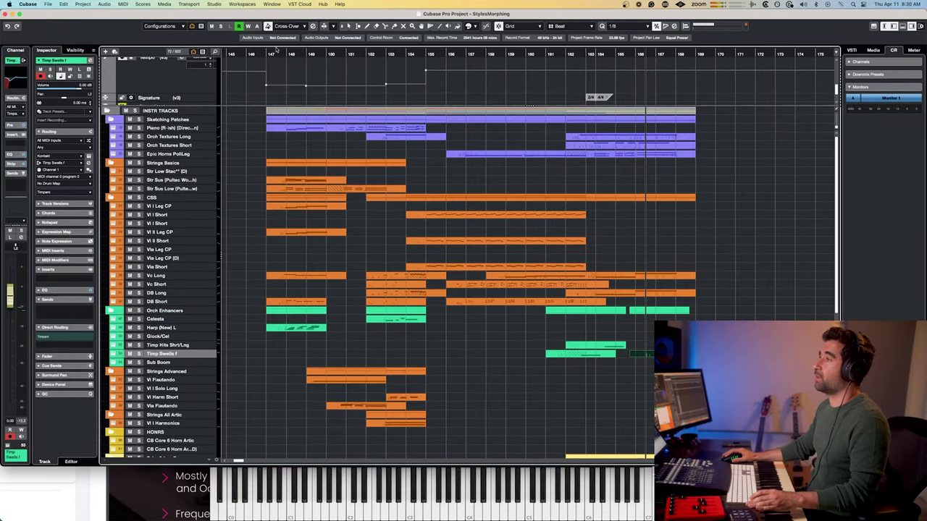
drag(274, 51, 489, 83)
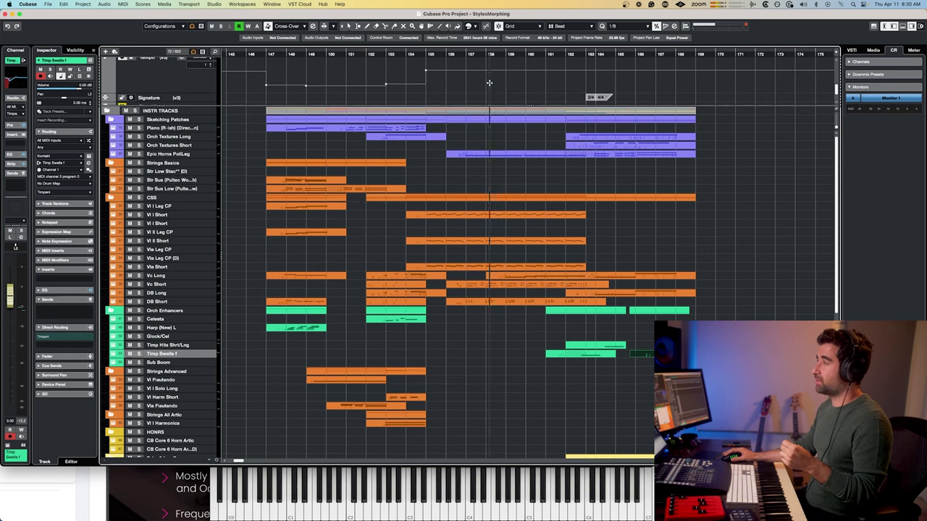
drag(594, 88, 689, 88)
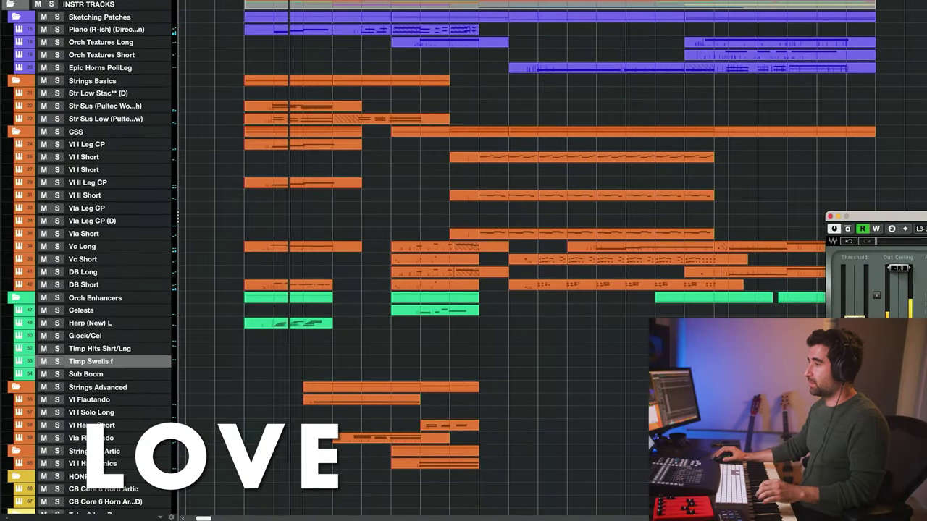
scroll(615, 217, right, 3)
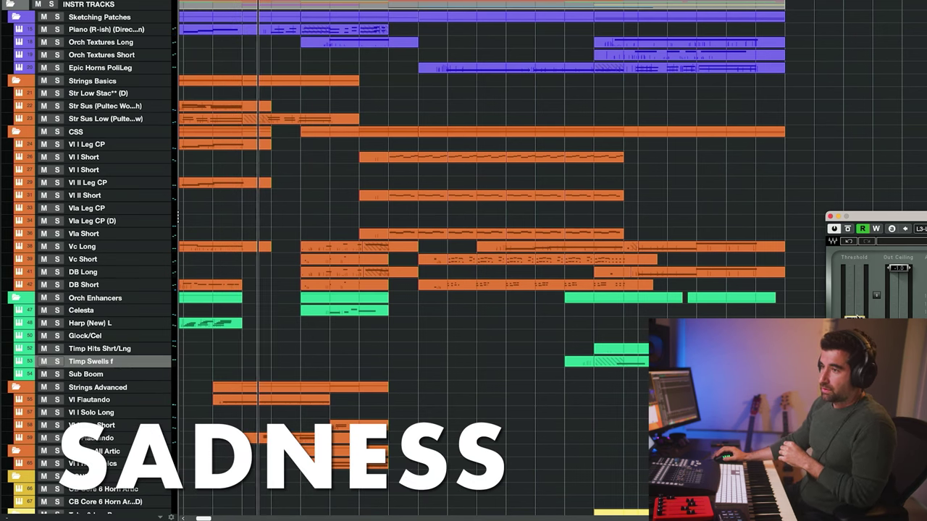
drag(881, 235, 911, 19)
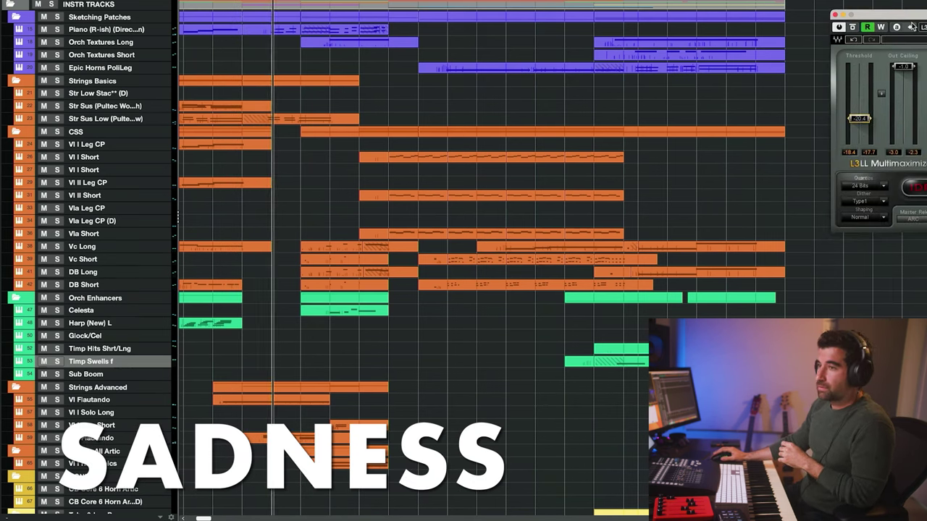